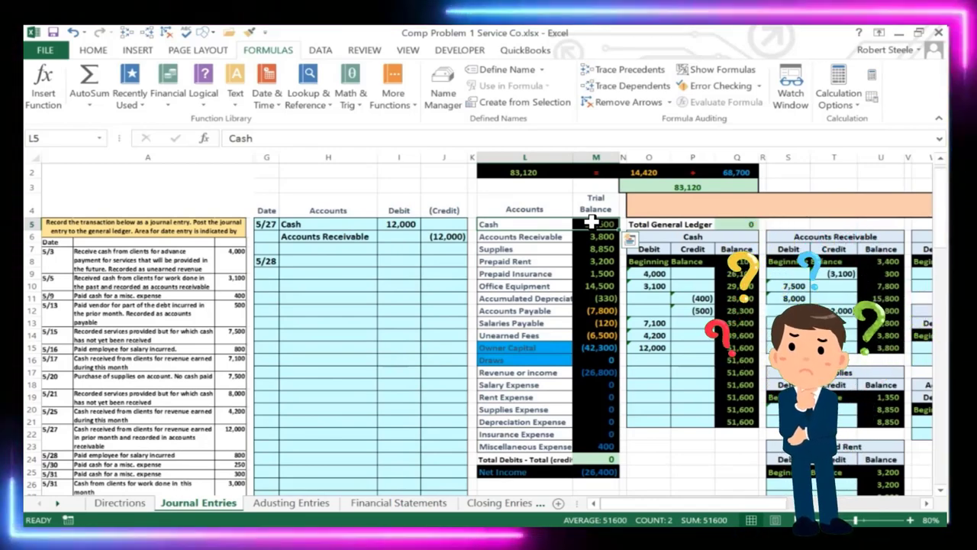
Step: Copy the Cash account name from the trial balance into H9 under the 5/28 journal entry date, pasting values only
click(592, 224)
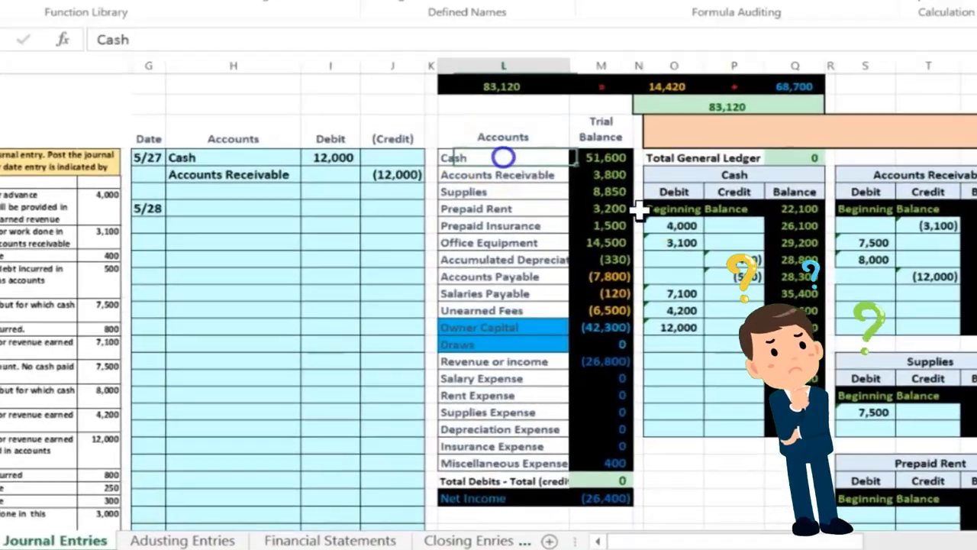
right_click(539, 226)
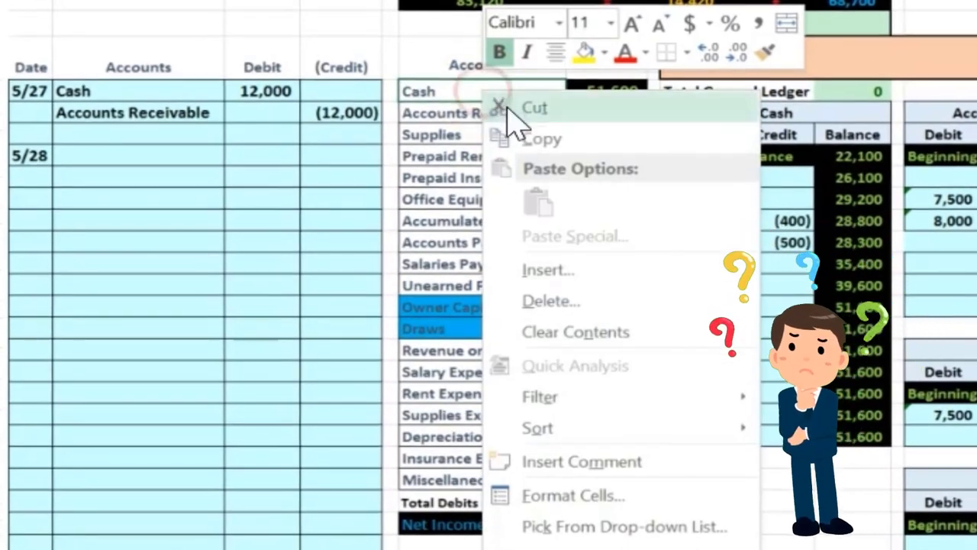
click(510, 108)
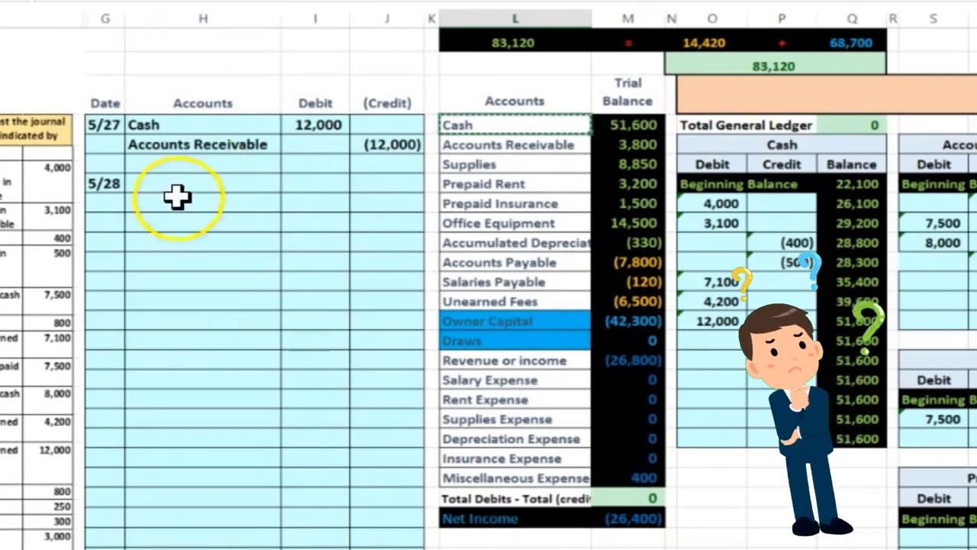
click(177, 196)
right_click(177, 197)
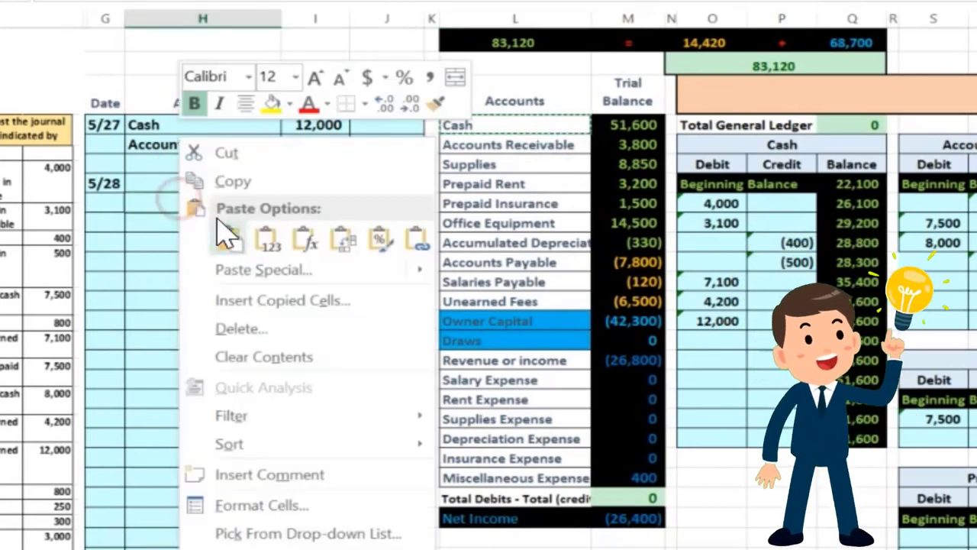
click(266, 238)
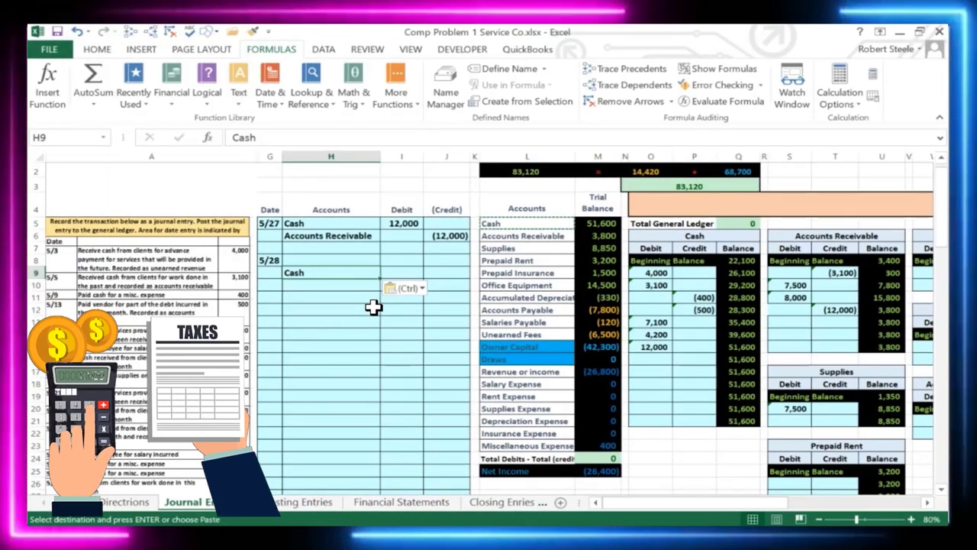
Step: Enter the 5/28 amounts: a credit of (800) for Cash in J9 and a debit of 800 in I8
key(Tab)
key(Tab)
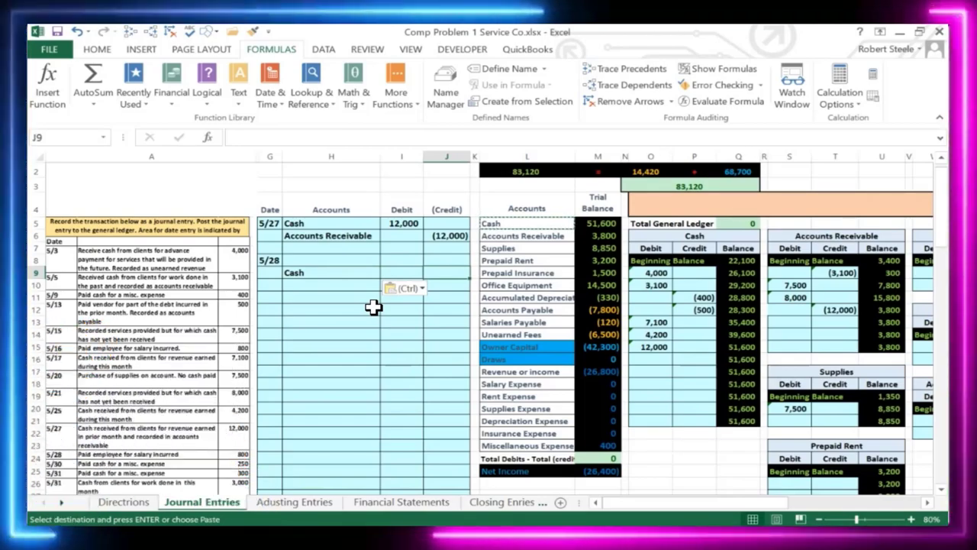
text(=)
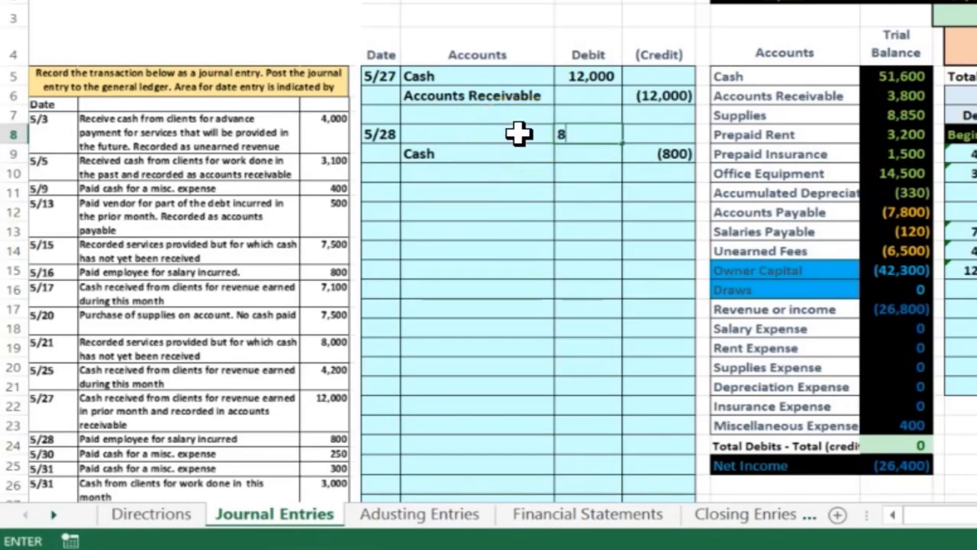
click(519, 134)
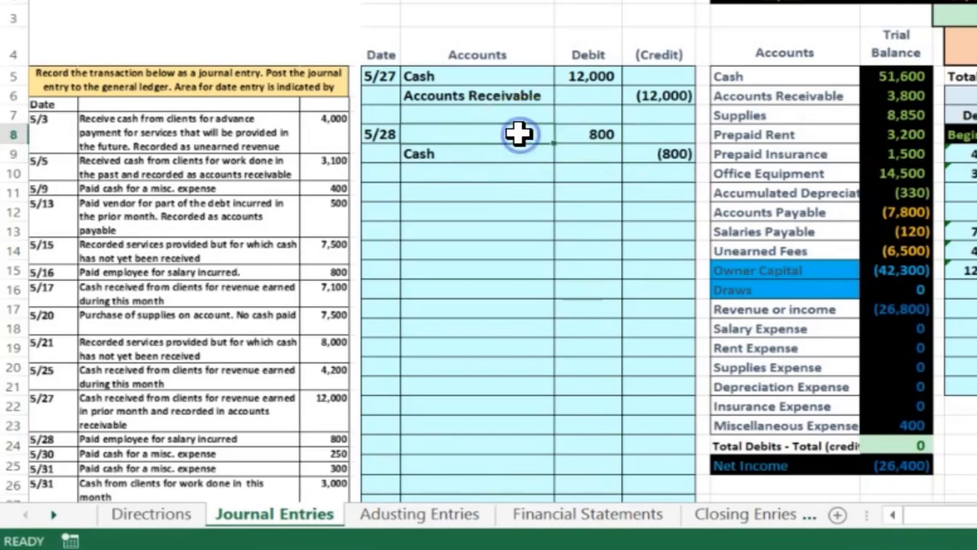
click(669, 151)
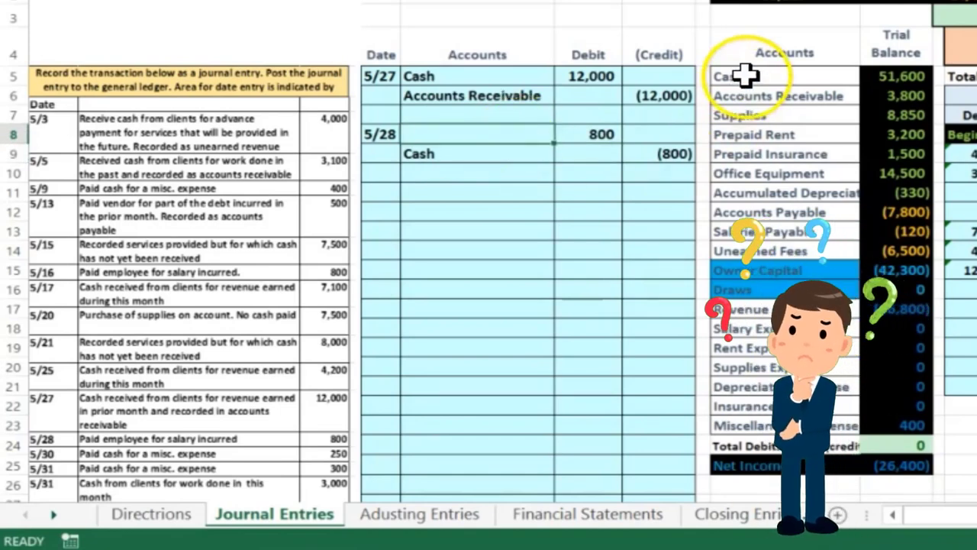
Step: Copy the Salary Expense account name from the trial balance into H8 as the 5/28 debit account, pasting values only
drag(746, 76, 737, 425)
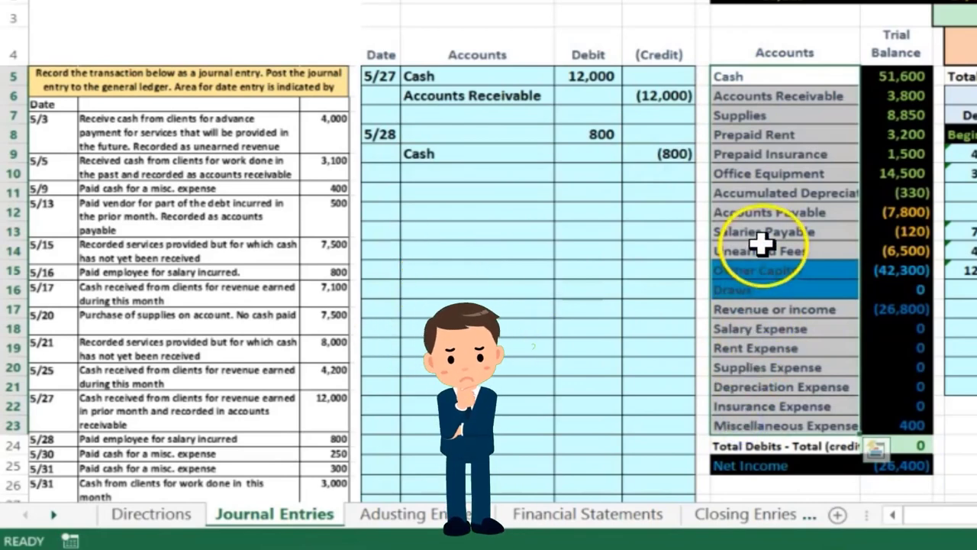
click(766, 327)
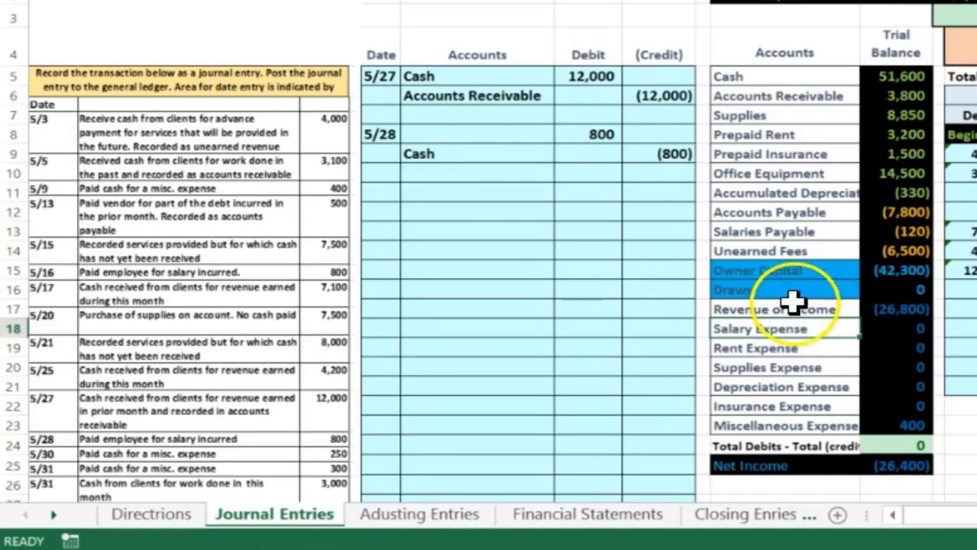
click(785, 233)
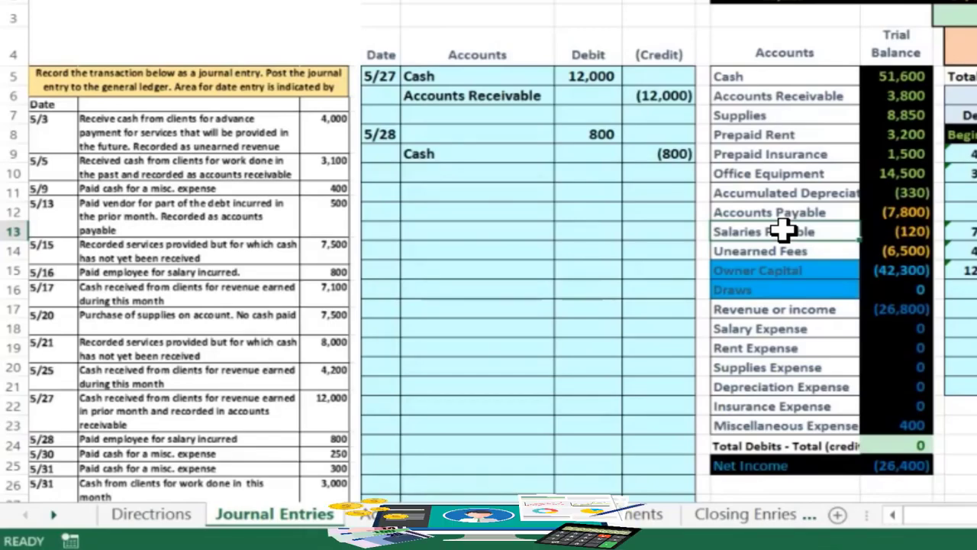
click(786, 331)
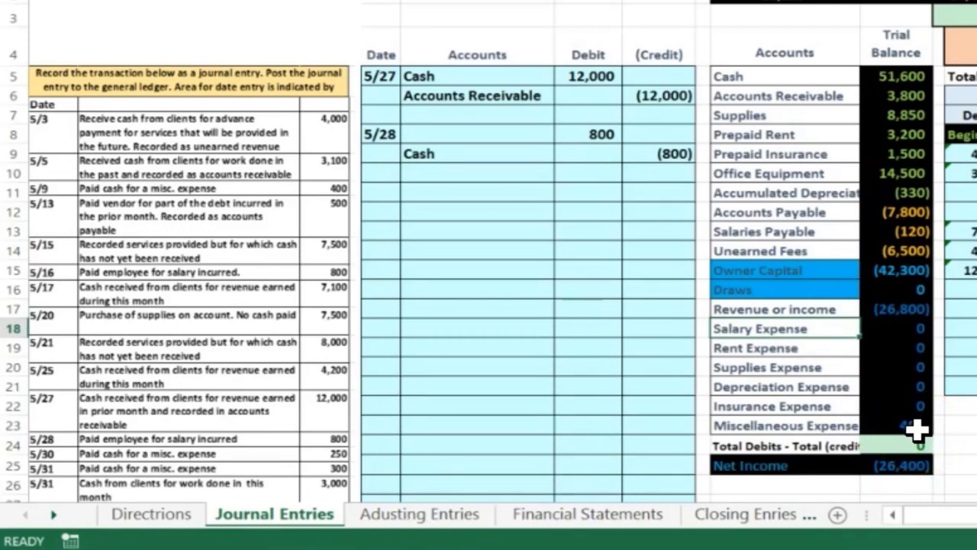
right_click(793, 328)
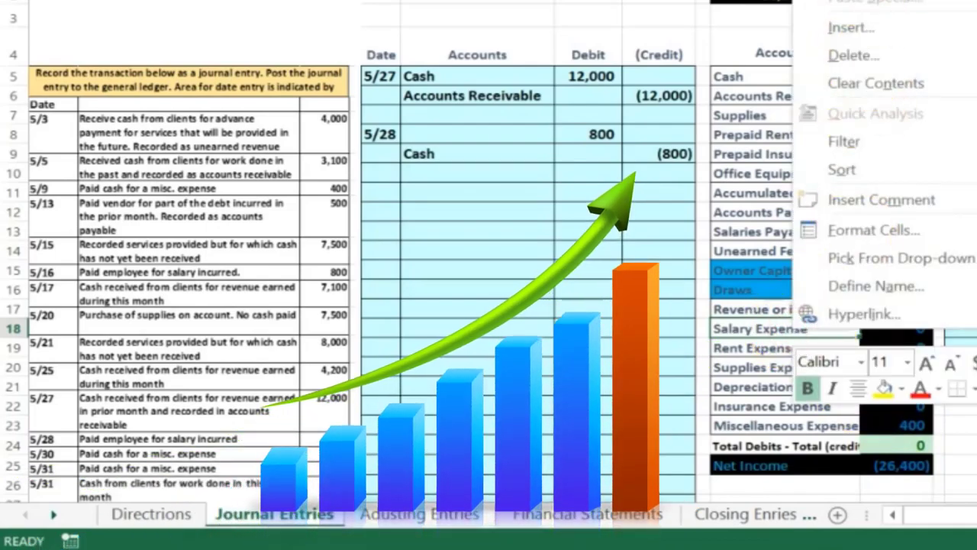
click(848, 2)
right_click(448, 135)
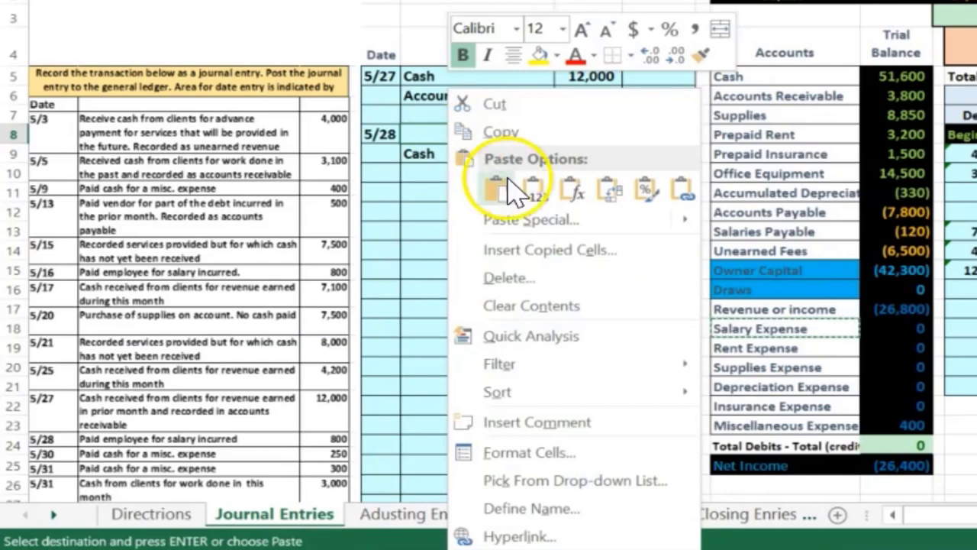
click(560, 200)
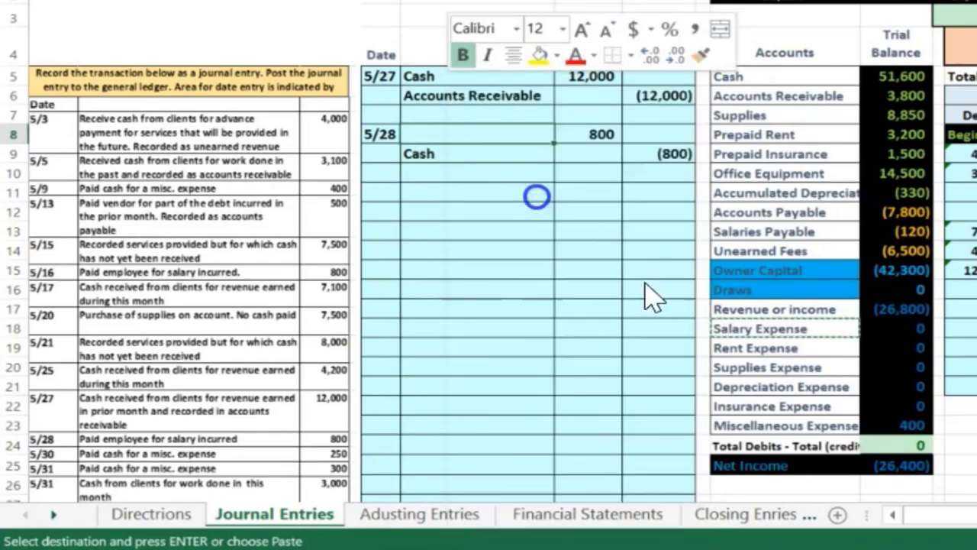
double_click(483, 134)
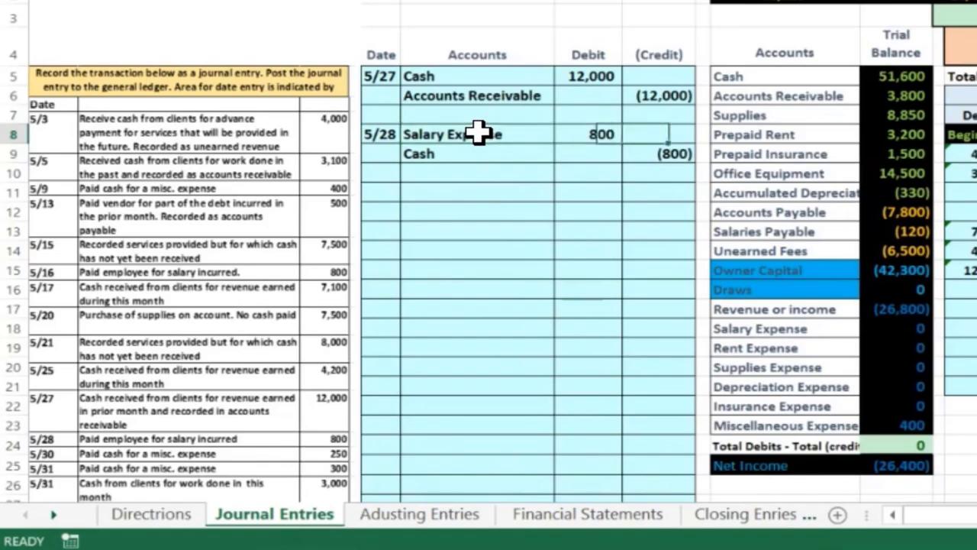
Step: Go to AI9, the first debit cell below the beginning balance of the Salary Expense account in the general ledger
click(745, 359)
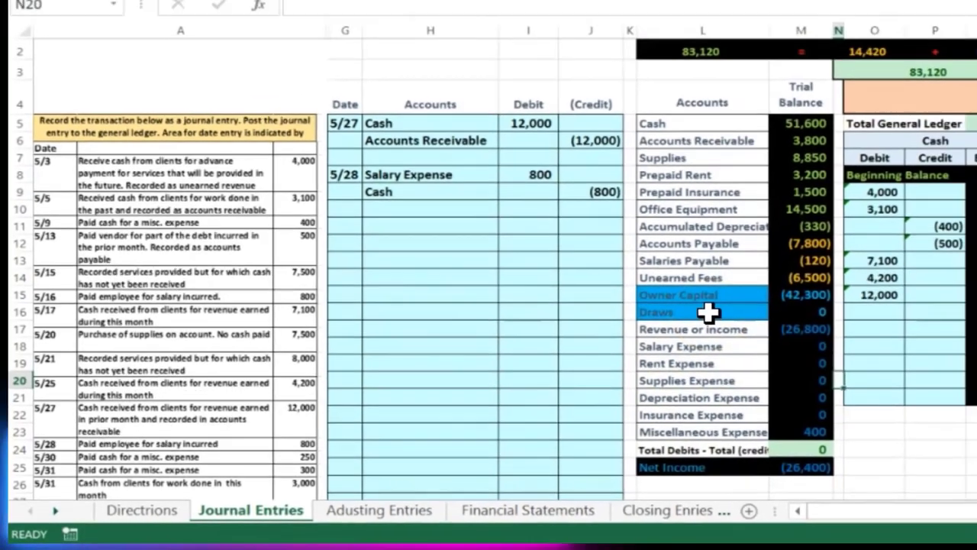
key(Right)
key(Right)
key(Right)
key(Right)
key(Right)
key(Right)
key(Right)
key(Right)
key(Right)
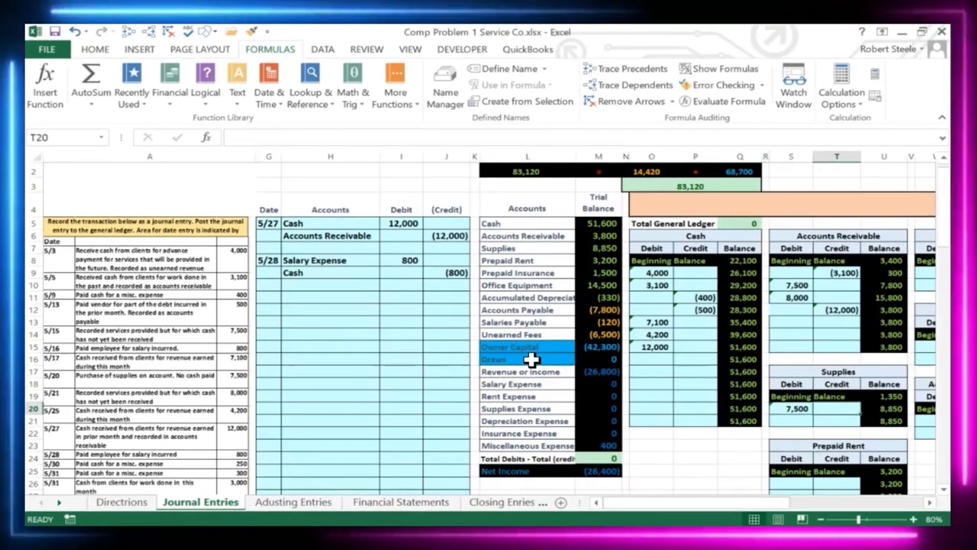
key(Right)
key(Right)
key(Right)
key(Right)
key(Right)
key(Right)
key(Right)
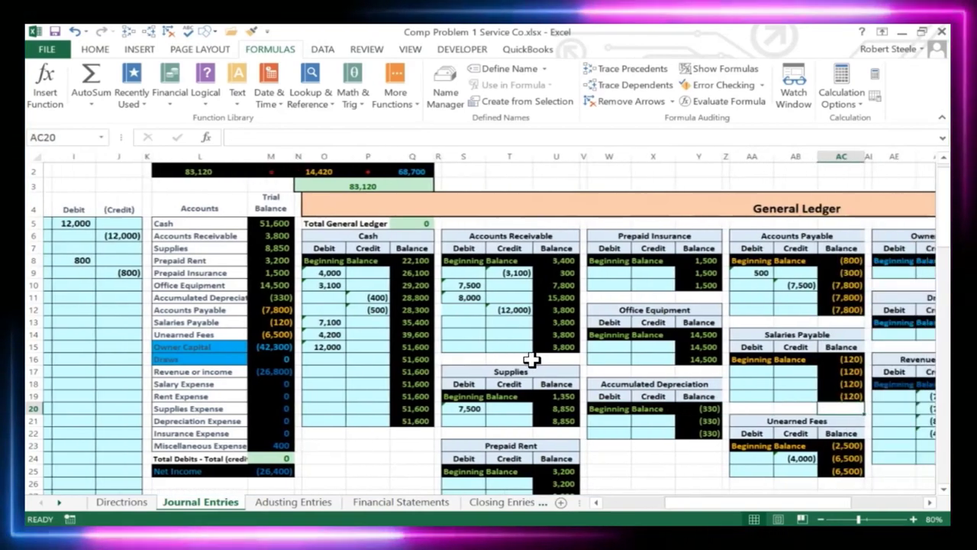
key(Right)
key(Right)
key(Right)
key(Right)
key(Right)
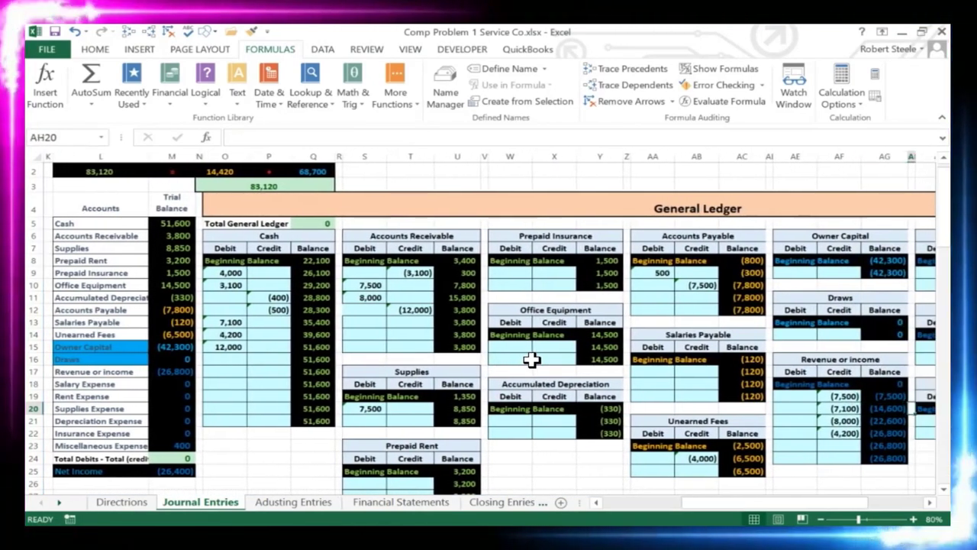
key(Right)
key(Right)
key(Right)
key(Right)
key(Right)
key(Right)
key(Right)
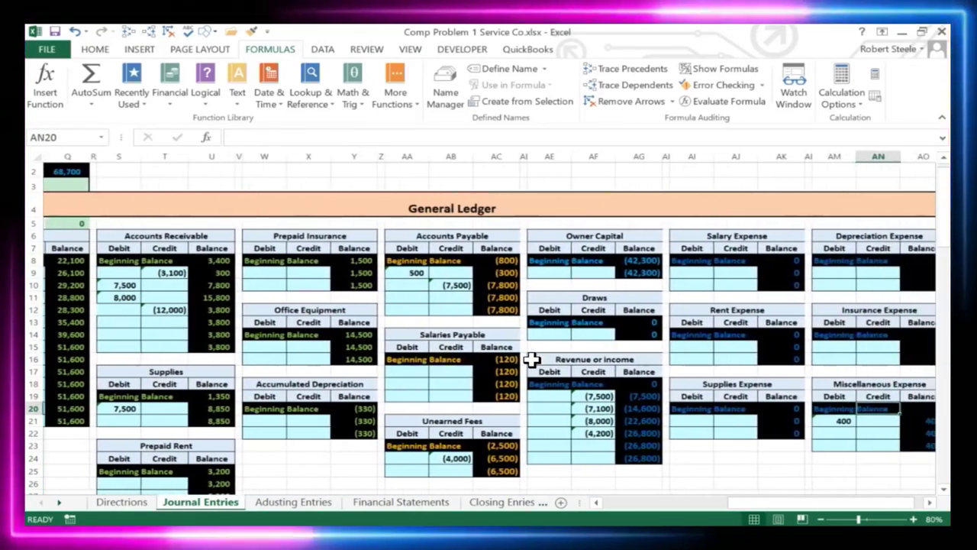
key(Up)
key(Up)
key(Up)
key(Up)
key(Up)
key(Up)
key(Up)
key(Up)
key(Up)
key(Up)
key(Up)
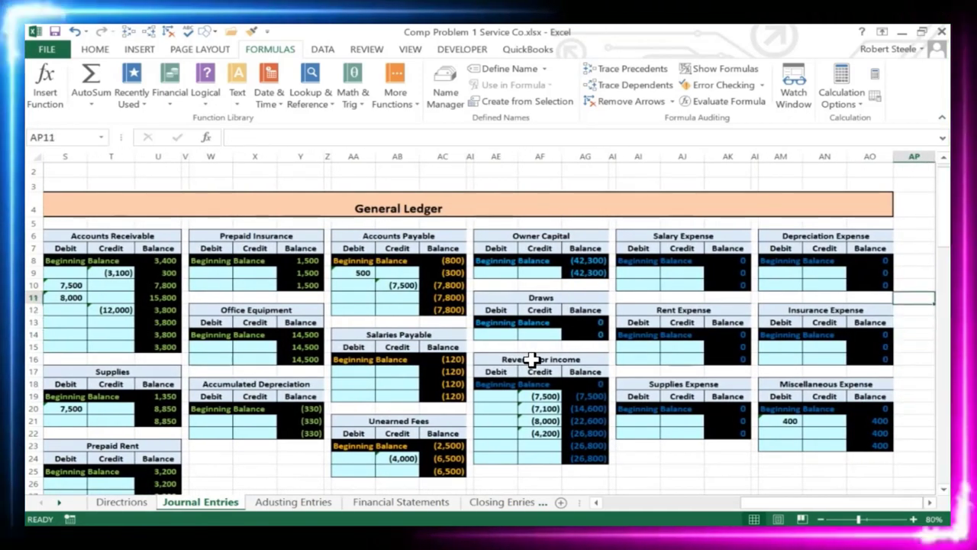
key(Left)
key(Left)
key(Left)
key(Left)
key(Left)
key(Left)
key(Left)
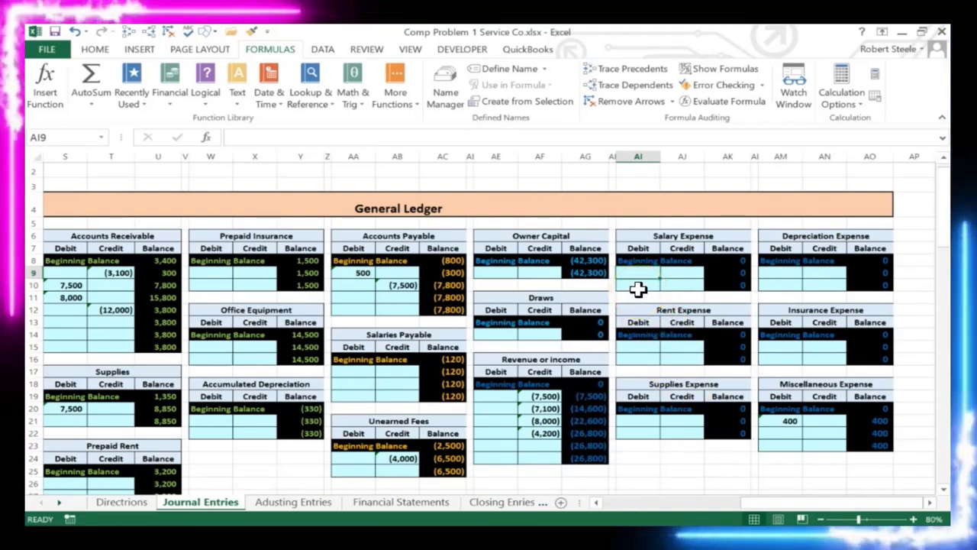
text(=)
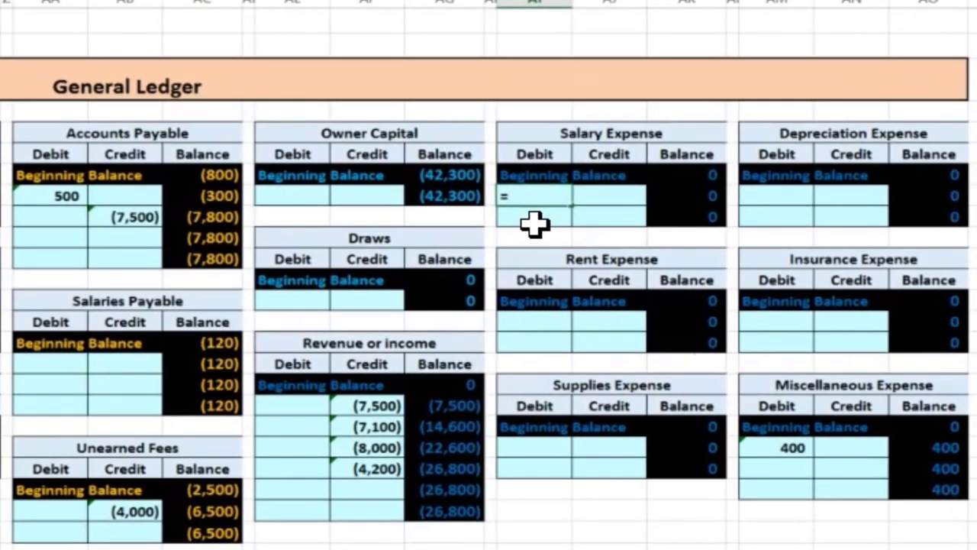
key(Left)
key(Left)
key(Left)
key(Left)
key(Left)
key(Left)
key(Left)
key(Left)
key(Left)
key(Left)
key(Left)
key(Left)
key(Left)
key(Left)
key(Left)
key(Left)
key(Left)
key(Left)
key(Left)
key(Left)
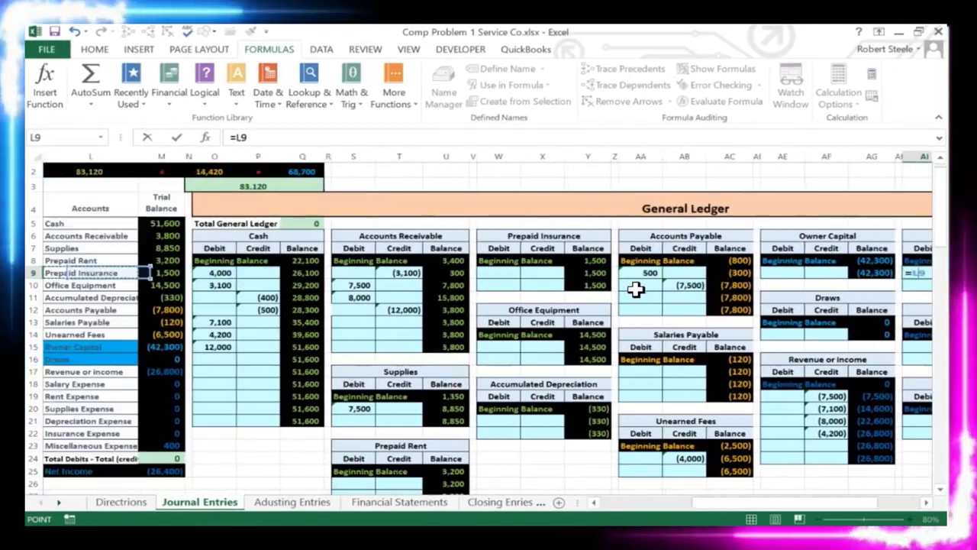
key(Left)
key(Left)
key(Left)
key(Left)
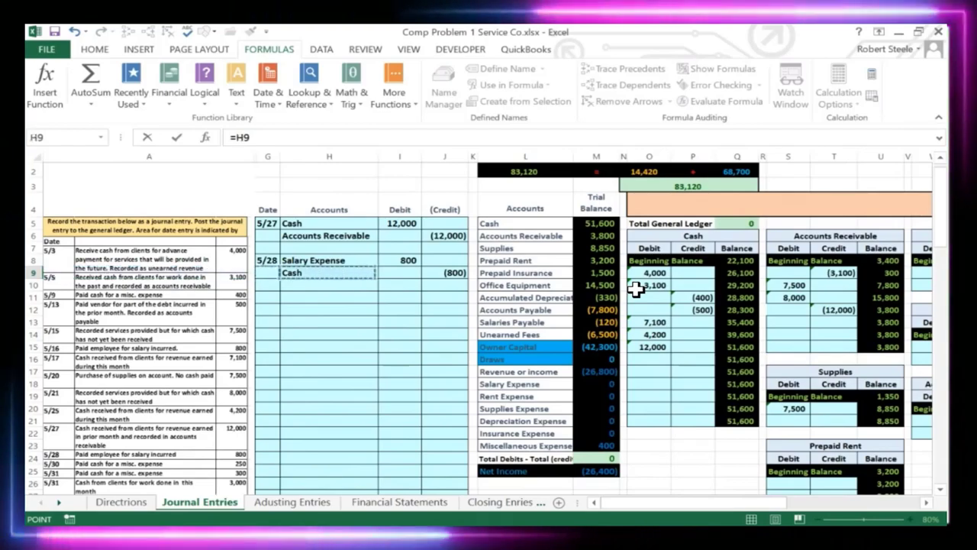
key(Up)
key(Right)
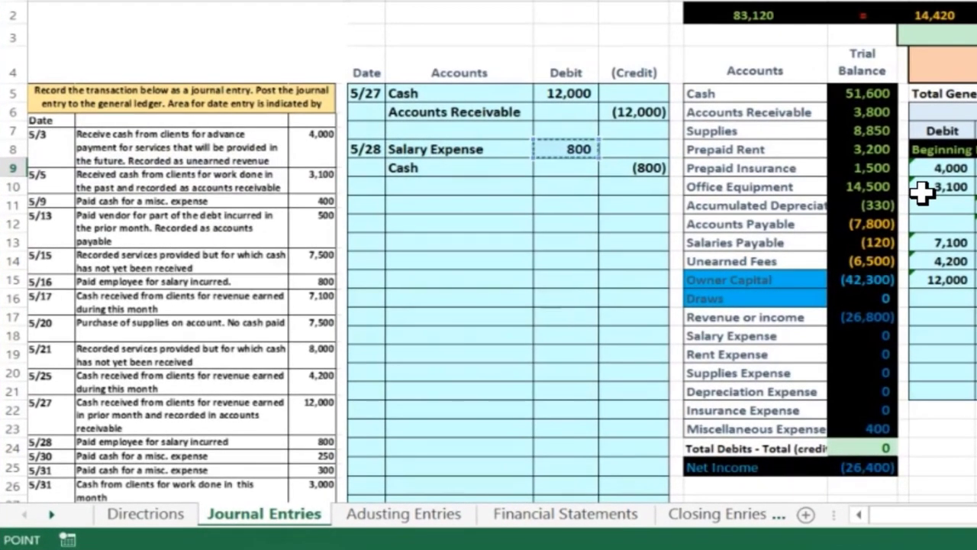
key(Return)
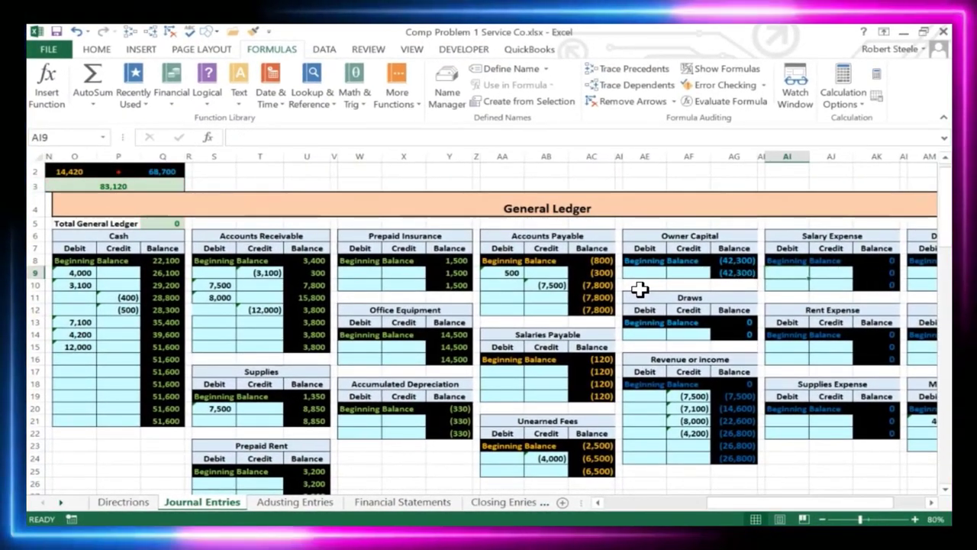
Step: Enter a formula in AI9 to post the 5/28 journal debit of 800 to the Salary Expense ledger account
key(Delete)
text(=)
text(i)
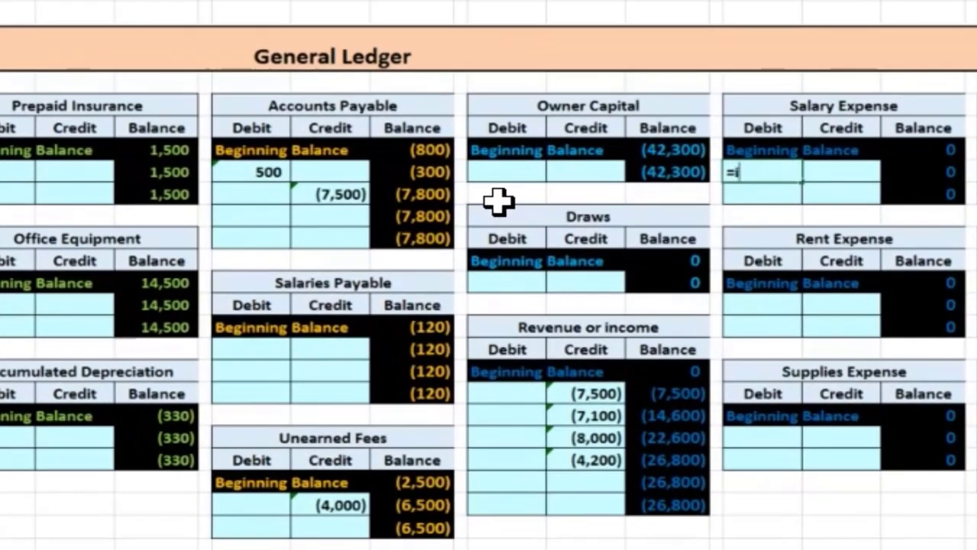
text(800)
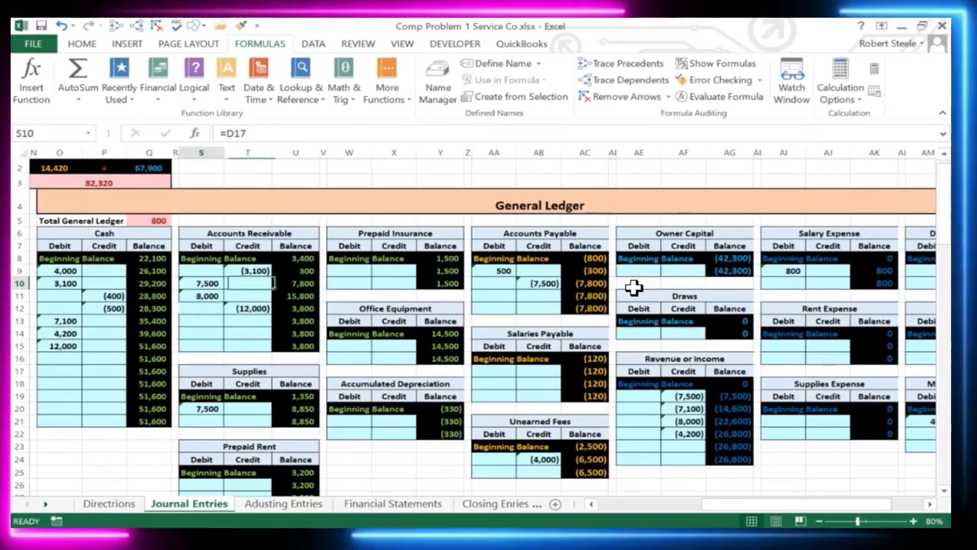
Step: Post the 5/28 journal credit to the Cash ledger account by entering the formula =J9 in P16
scroll(497, 201, left, 3)
key(Home)
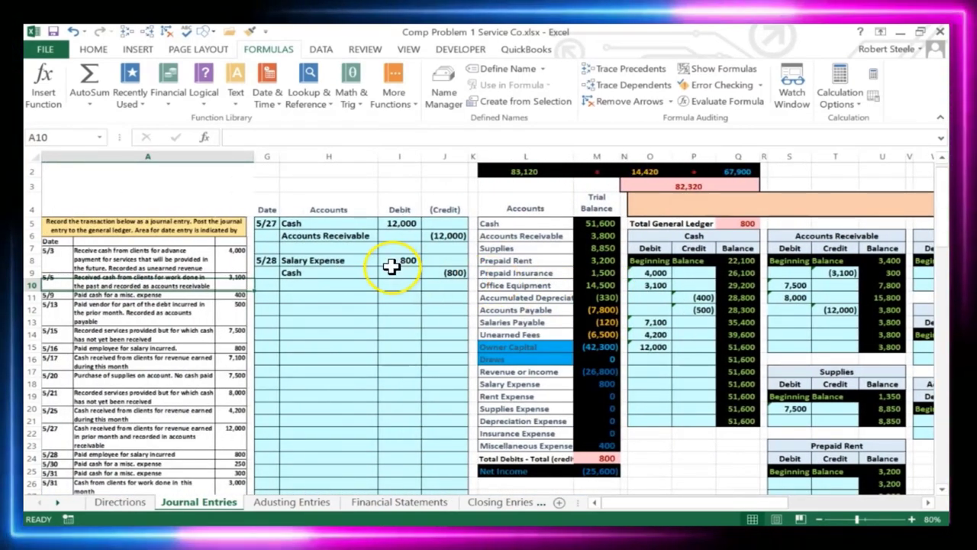
click(586, 457)
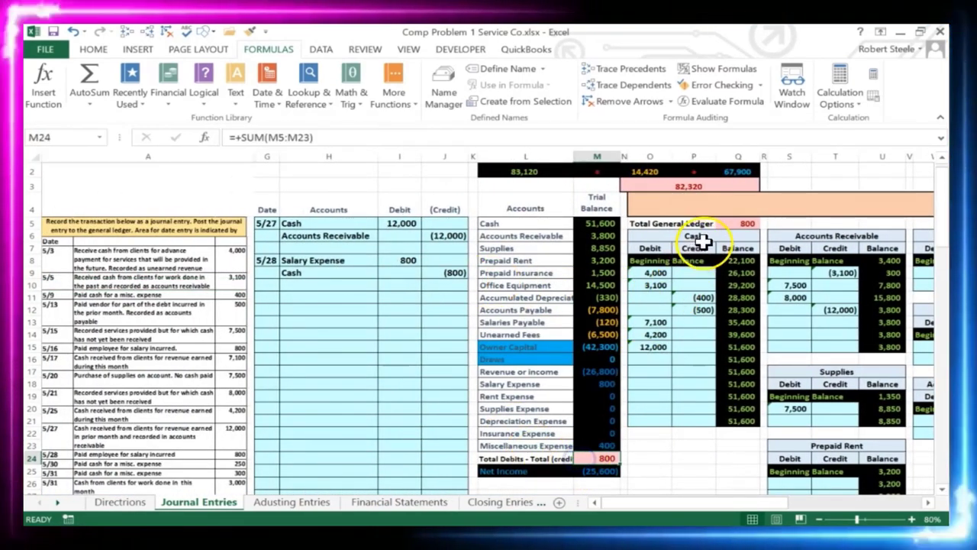
click(738, 223)
click(703, 358)
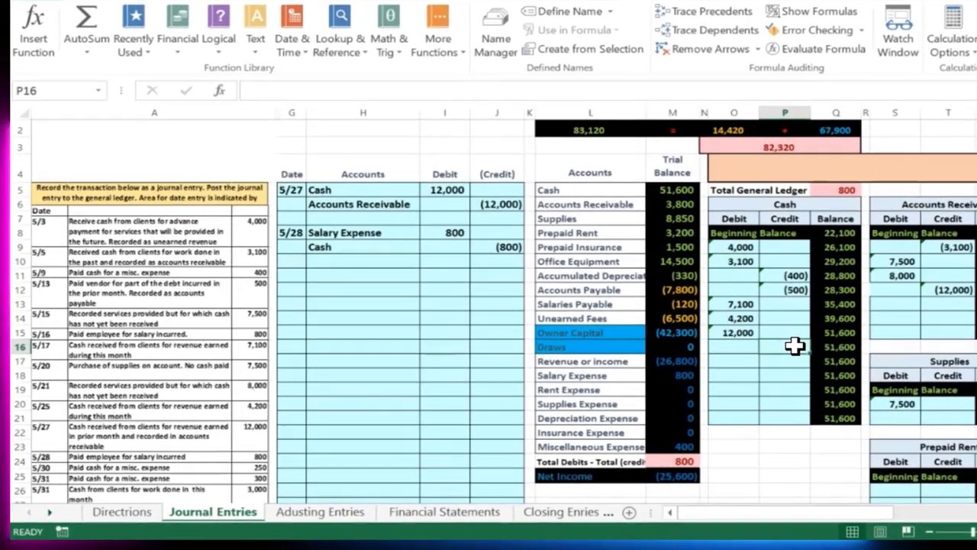
text(=)
click(539, 227)
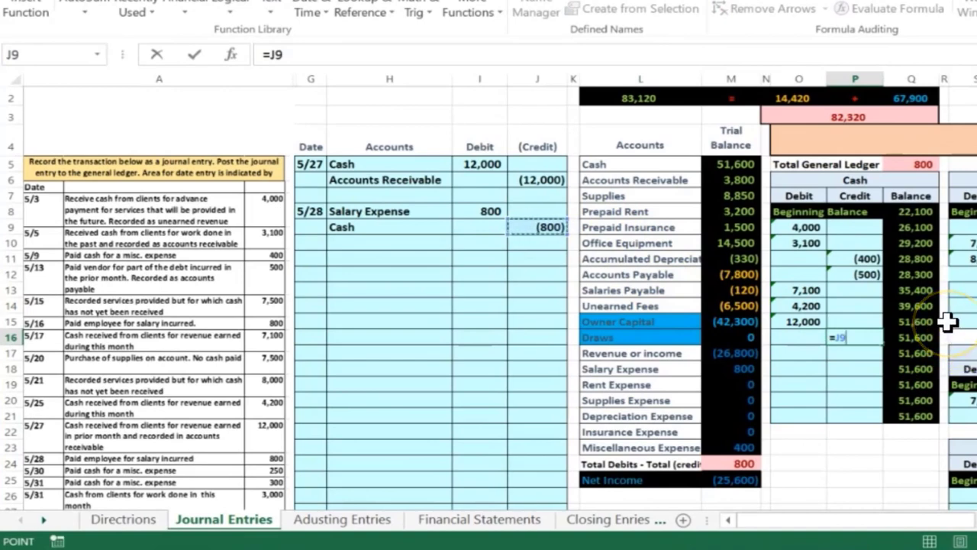
key(Return)
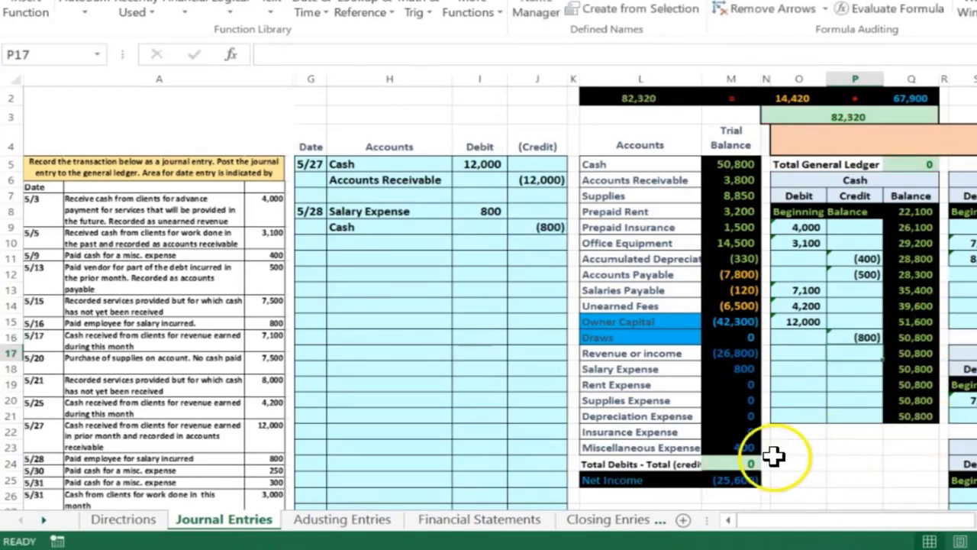
Step: Check the trial balance's debits-minus-credits total, net income, and the revenue and expense balances in M17:M23
click(744, 463)
click(745, 480)
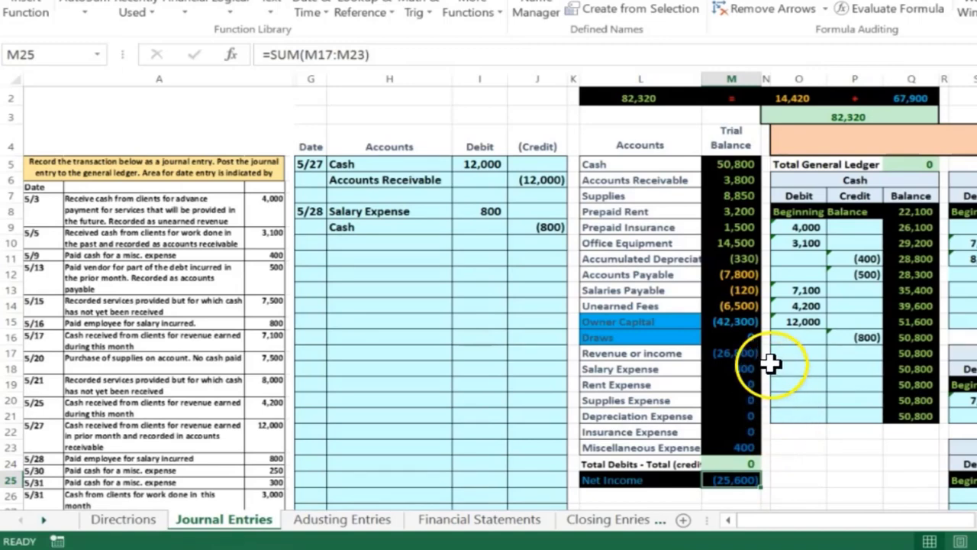
drag(749, 356, 731, 452)
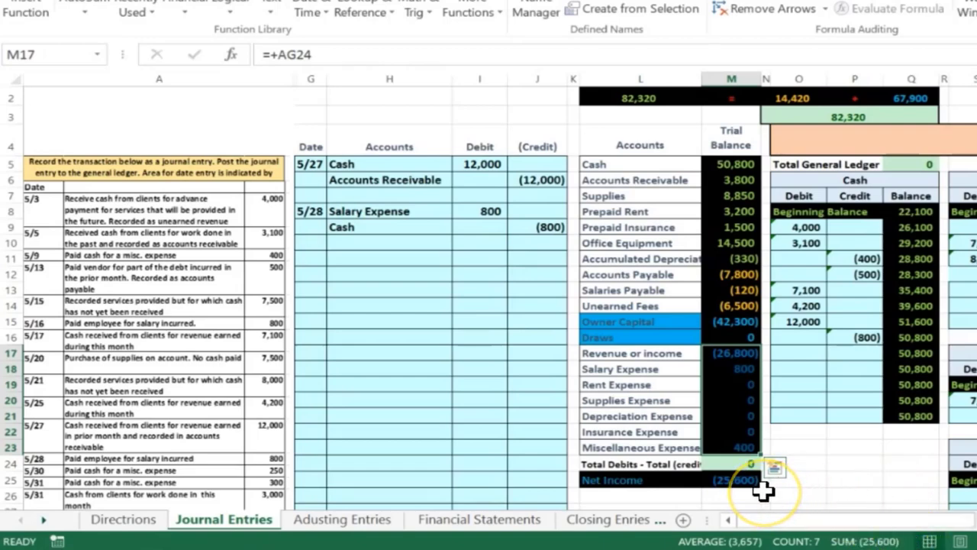
Step: Enter the date 5/30 in G11 to start the next journal entry
click(407, 321)
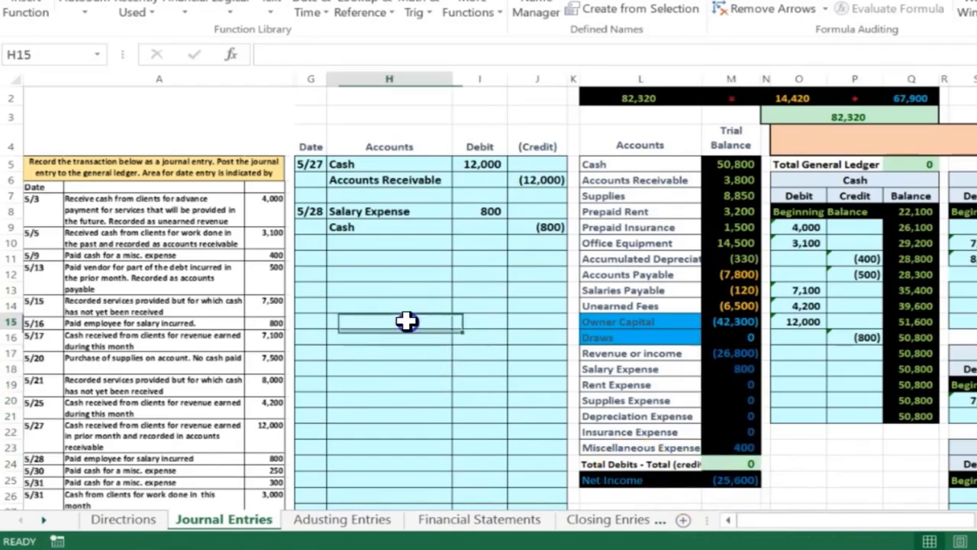
click(321, 257)
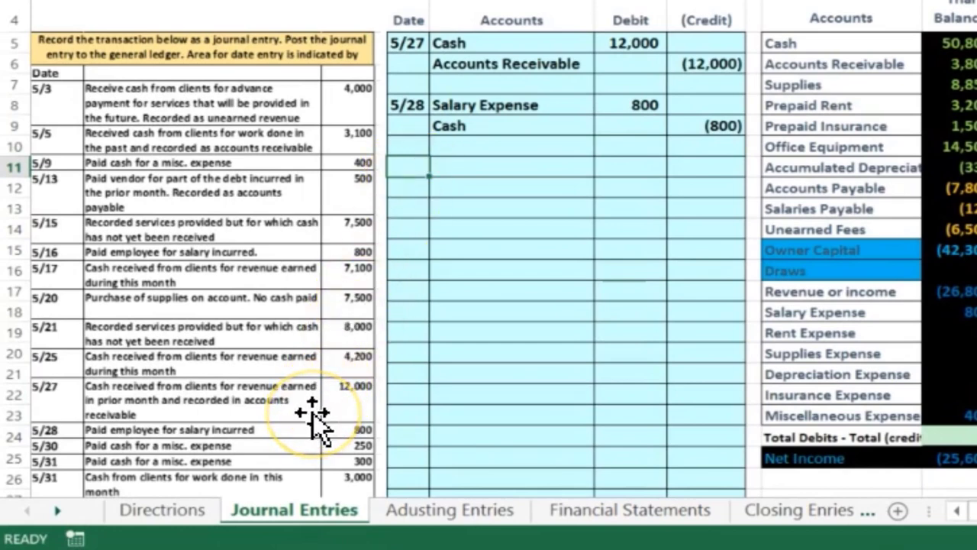
text(5/30)
key(Tab)
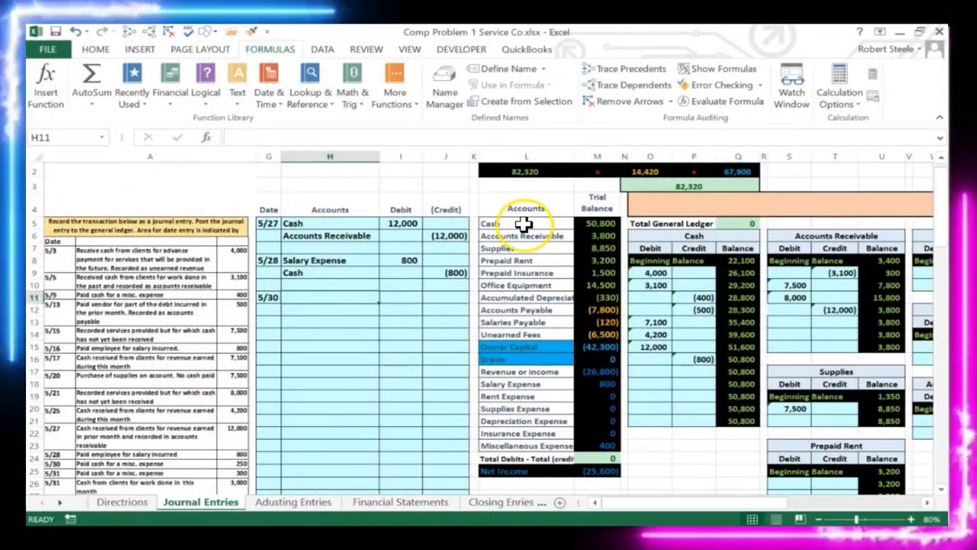
Step: Copy the Cash account name from the trial balance into H12 as the 5/30 credit account, pasting values only
drag(524, 223, 592, 223)
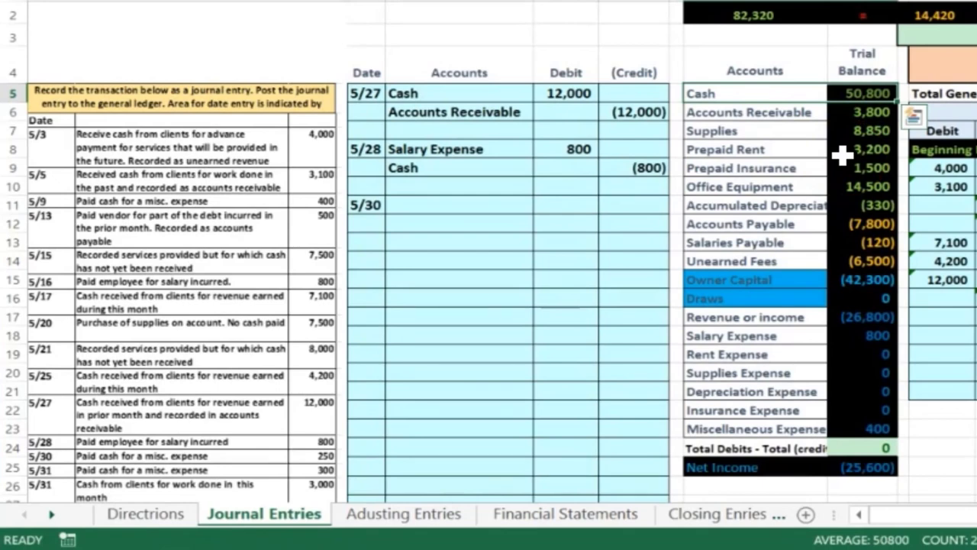
click(740, 90)
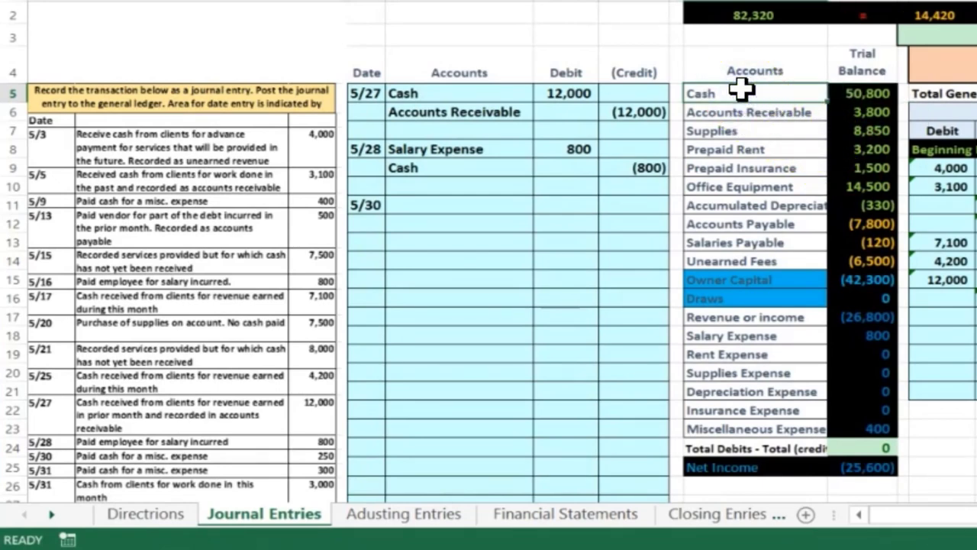
right_click(741, 90)
click(726, 135)
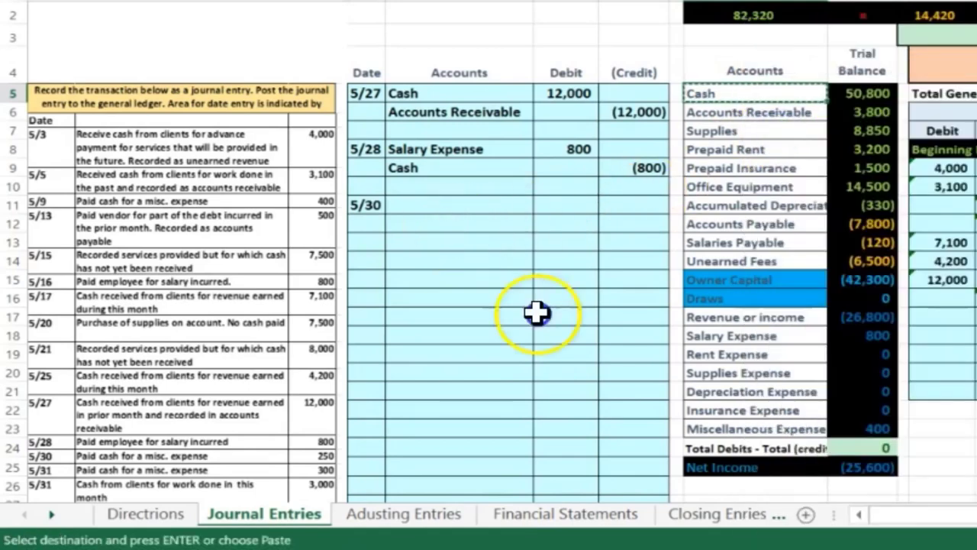
click(402, 220)
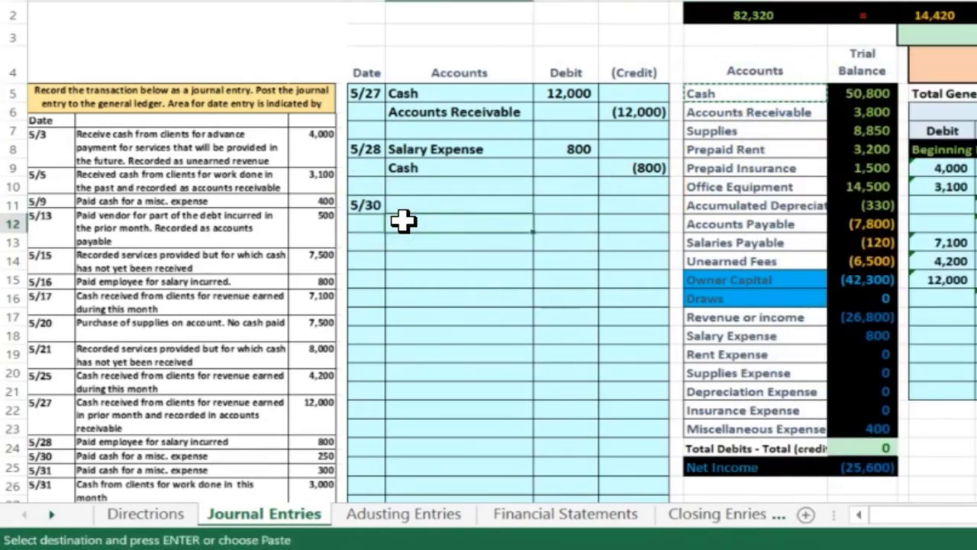
right_click(402, 219)
click(492, 205)
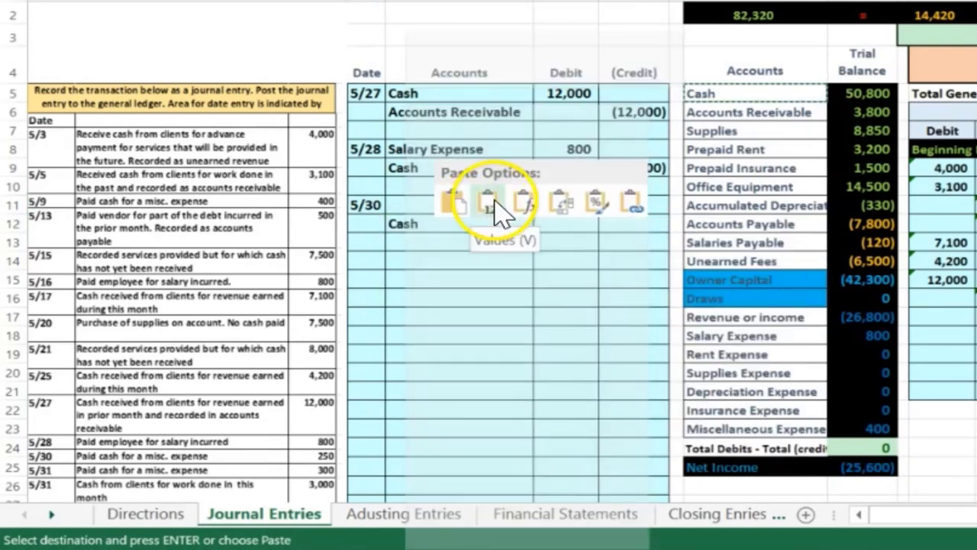
Step: Enter the 5/30 amounts: a credit of (250) for Cash in J12 and a debit of 250 in I11
click(631, 221)
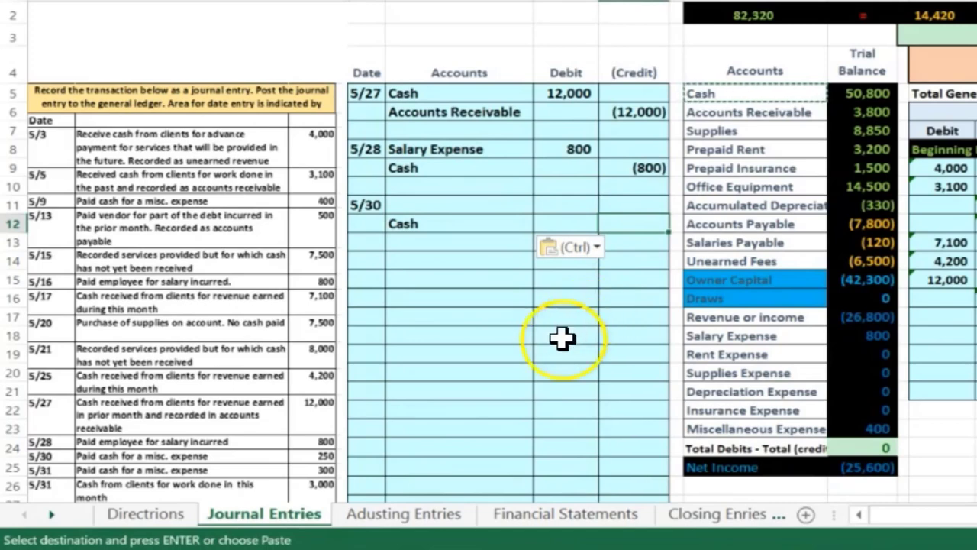
key(Escape)
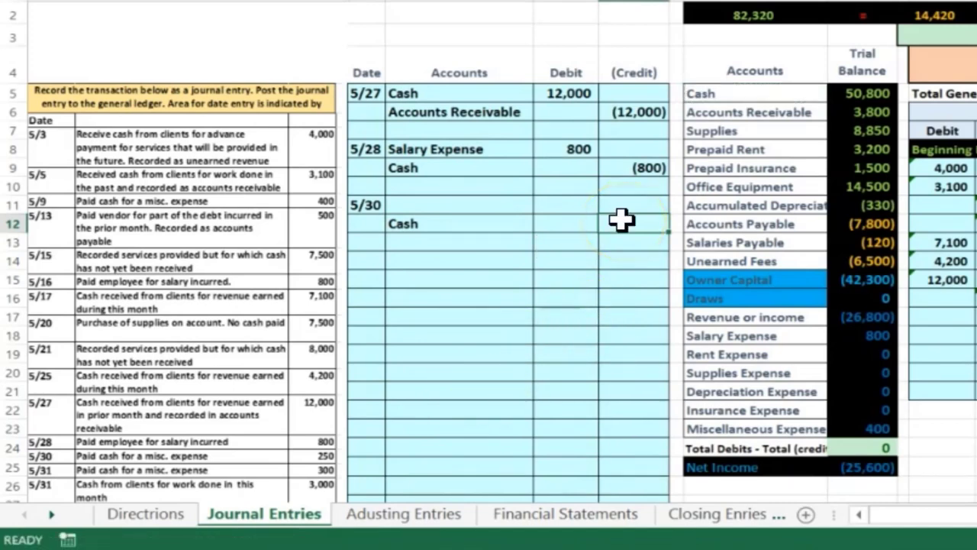
text(-)
text(250)
key(Return)
key(Up)
key(Up)
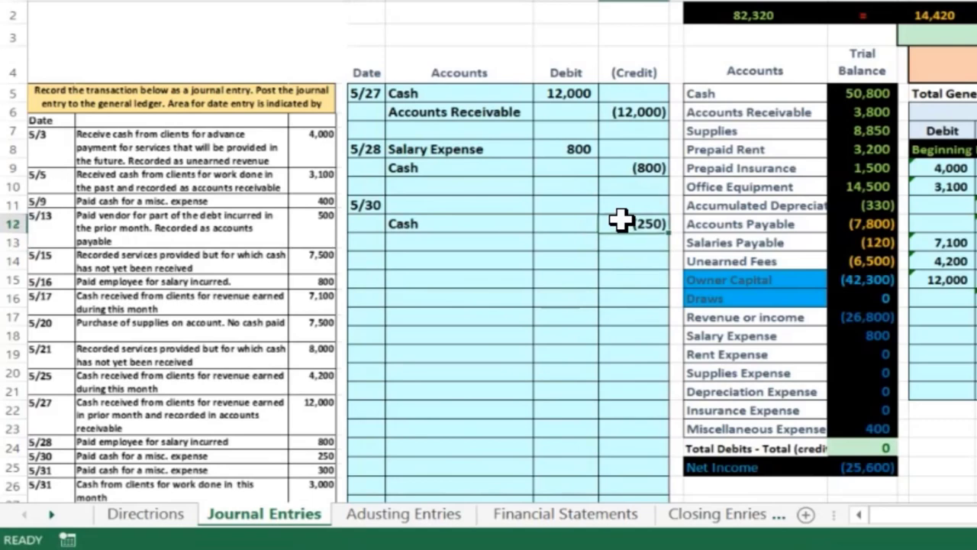
key(Left)
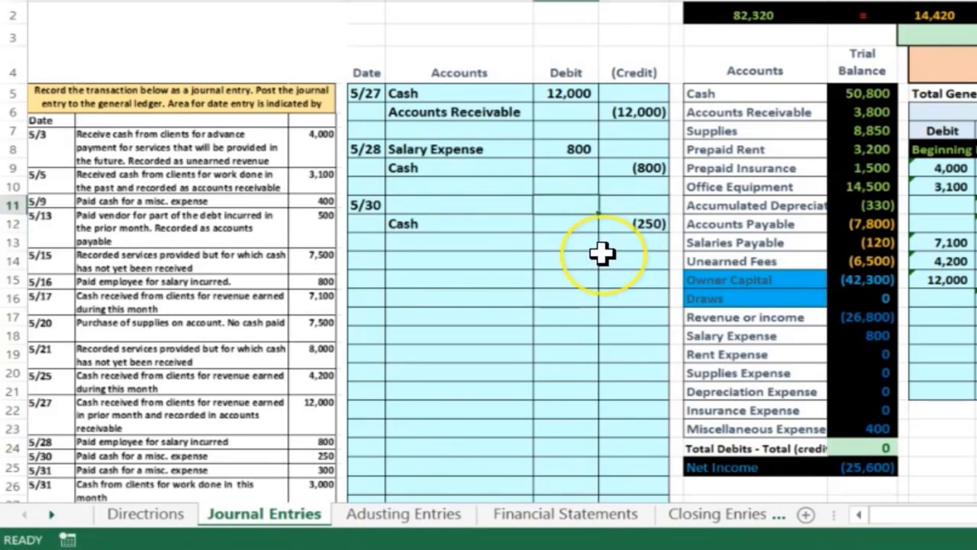
key(Return)
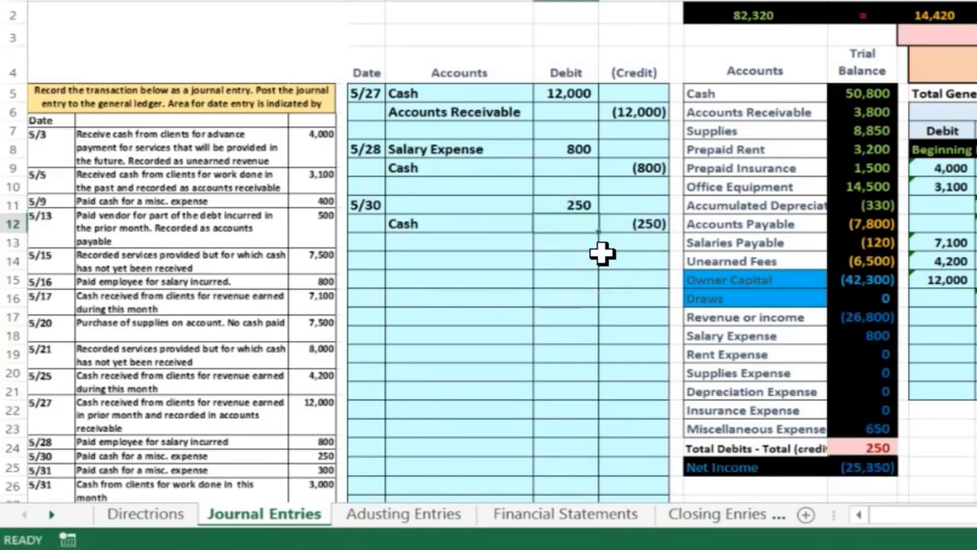
Step: Review the trial balance's asset, liability, equity, revenue and expense accounts for the one to debit on 5/30
click(476, 207)
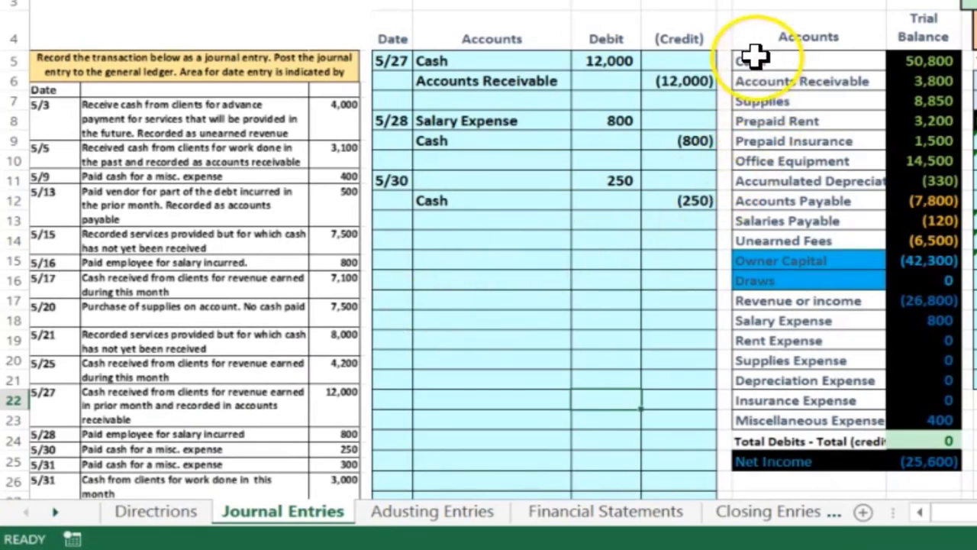
click(824, 67)
drag(825, 67, 934, 184)
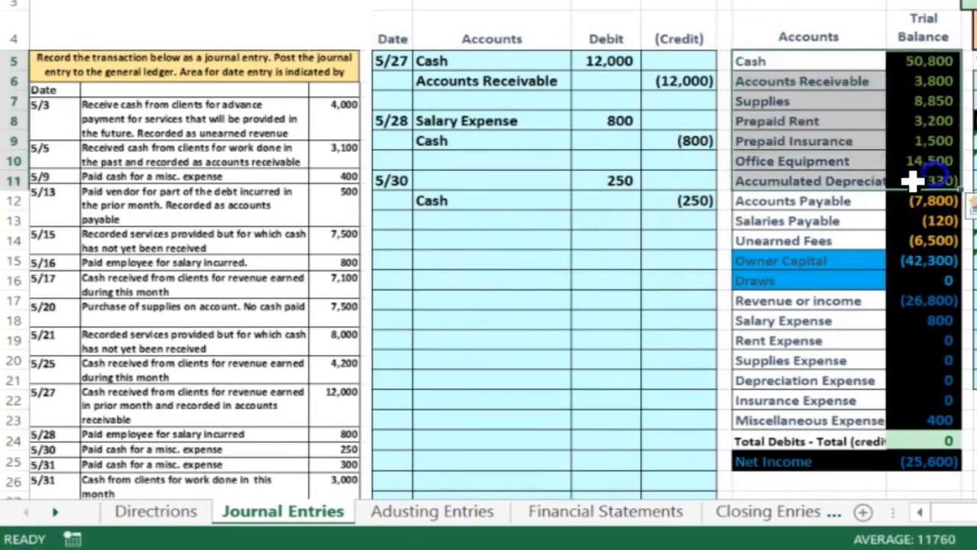
drag(859, 197, 917, 240)
drag(855, 261, 873, 283)
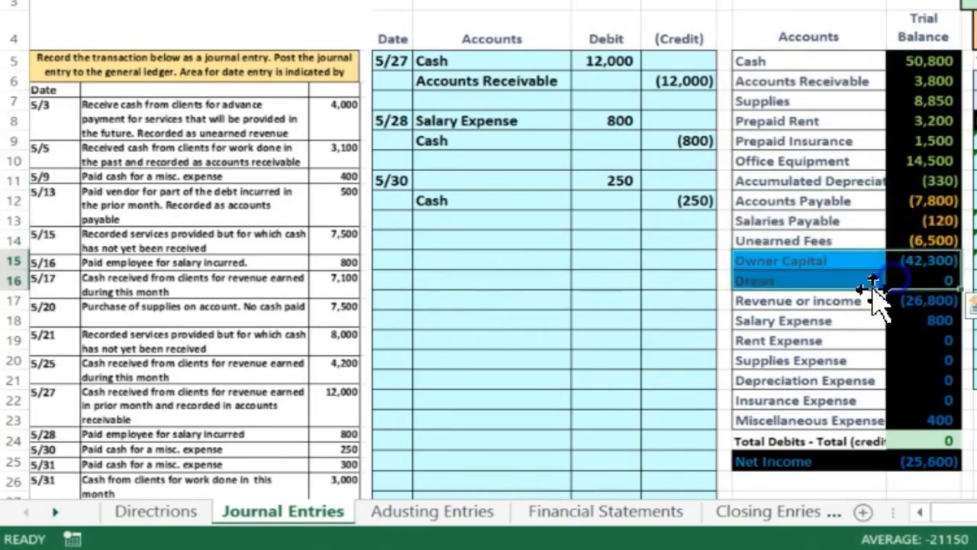
click(873, 302)
drag(897, 320, 899, 414)
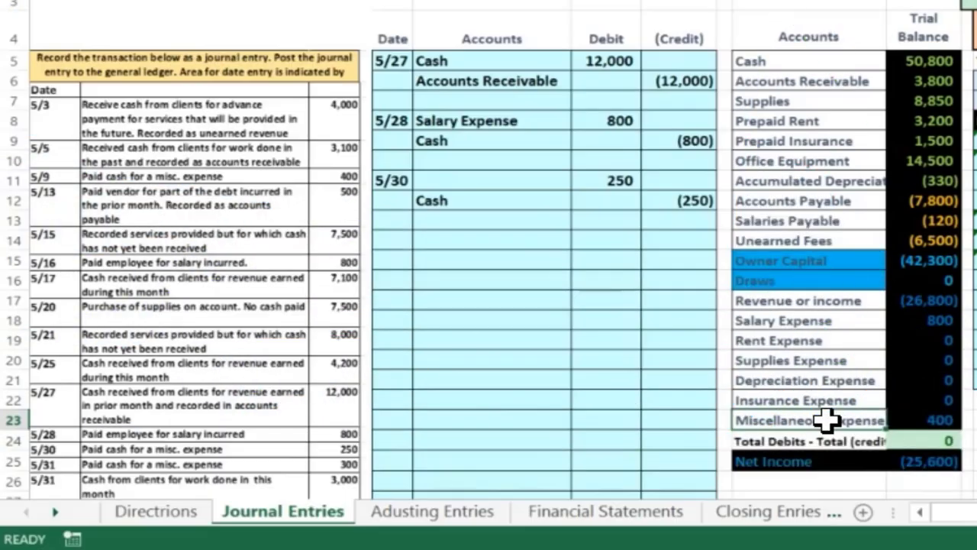
Step: Copy the Miscellaneous Expense account name from the trial balance into H11 as the 5/30 debit account
right_click(827, 418)
click(794, 57)
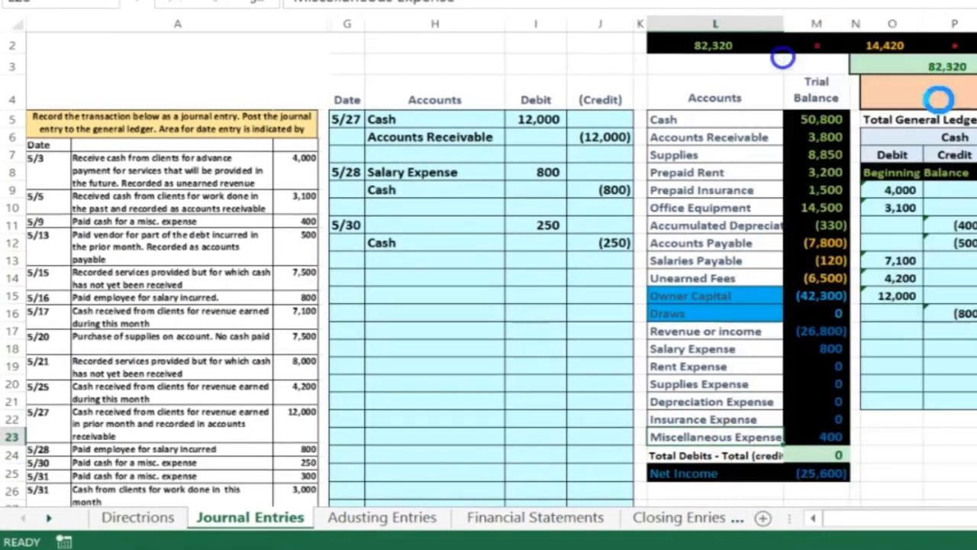
click(426, 220)
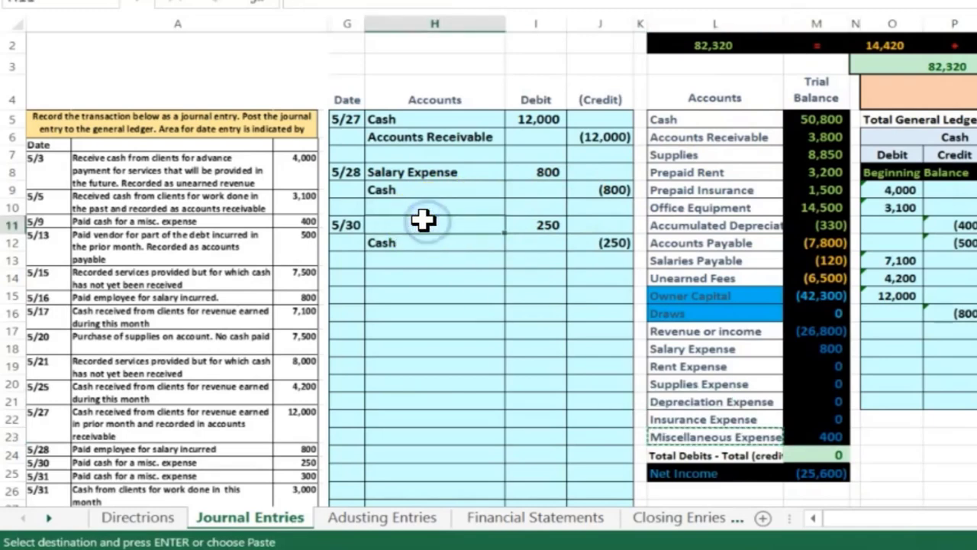
right_click(423, 220)
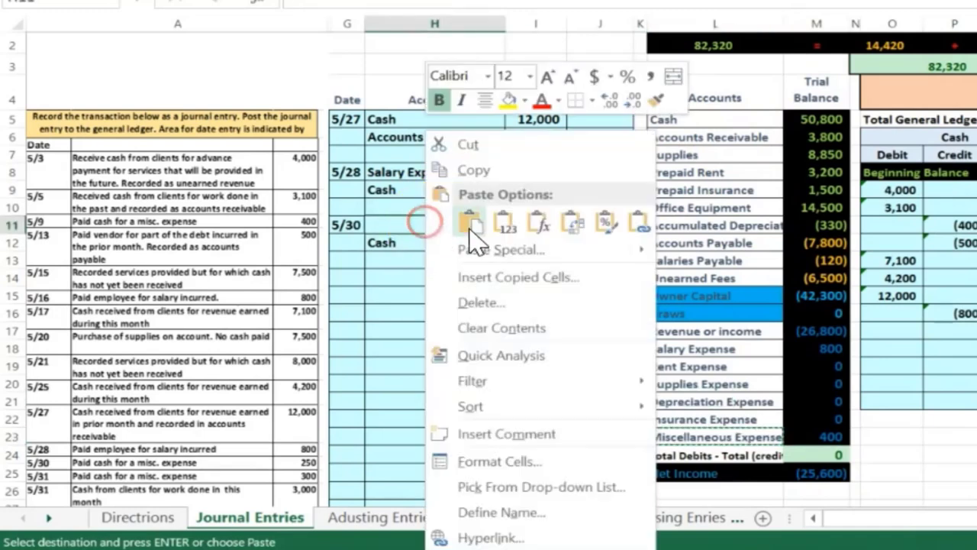
click(449, 223)
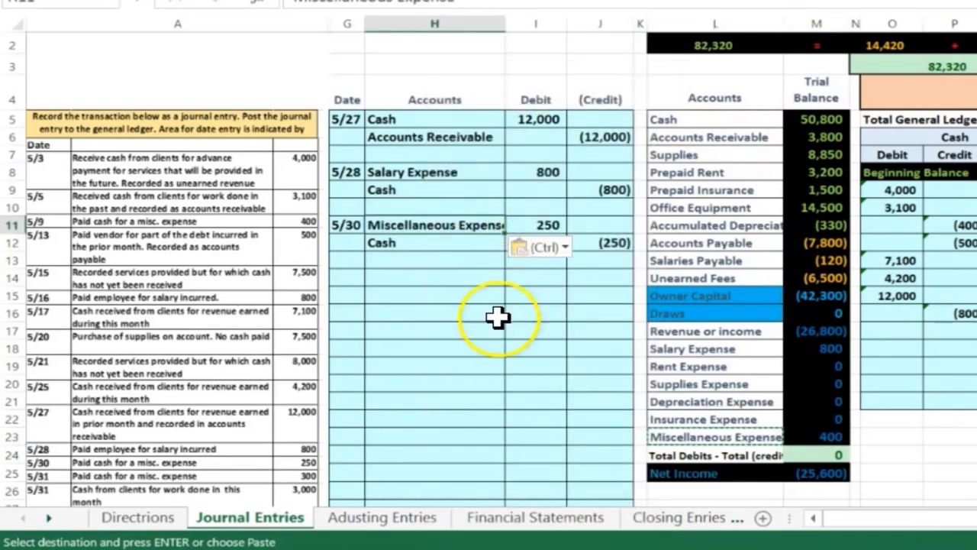
Step: Post the 5/30 debit to the Miscellaneous Expense ledger account, linking AM22 to the journal amount in I11
click(525, 225)
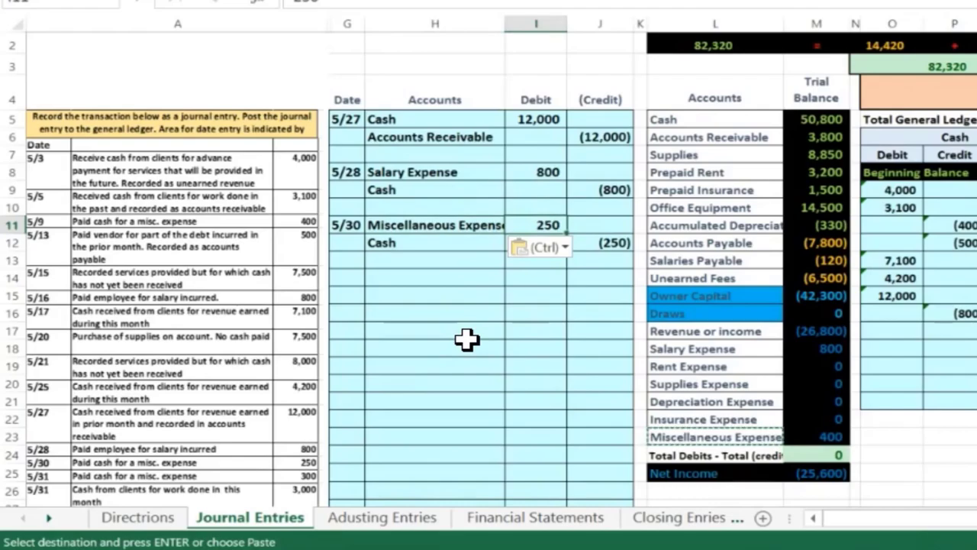
key(Right)
key(Right)
key(Right)
key(Right)
key(Right)
key(Right)
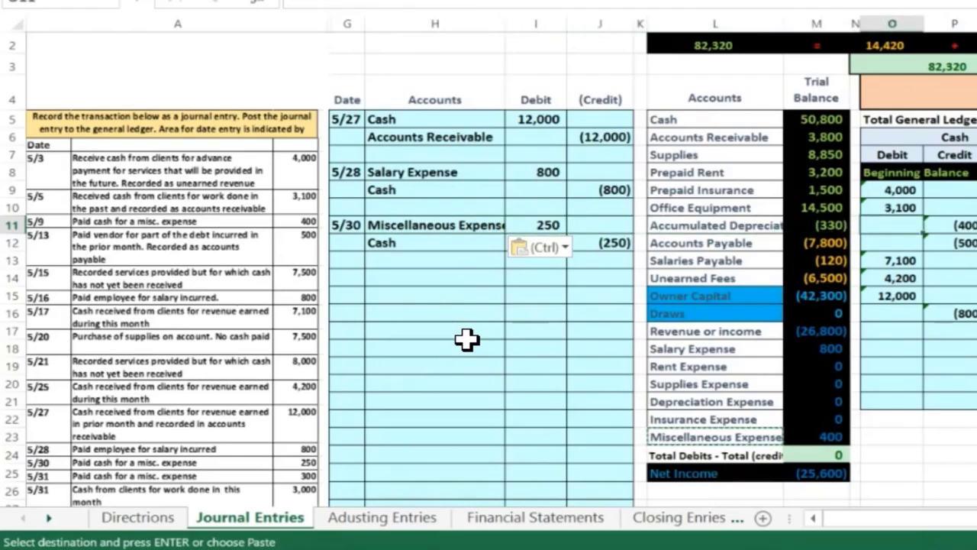
key(Up)
key(Up)
key(Up)
key(Up)
key(Up)
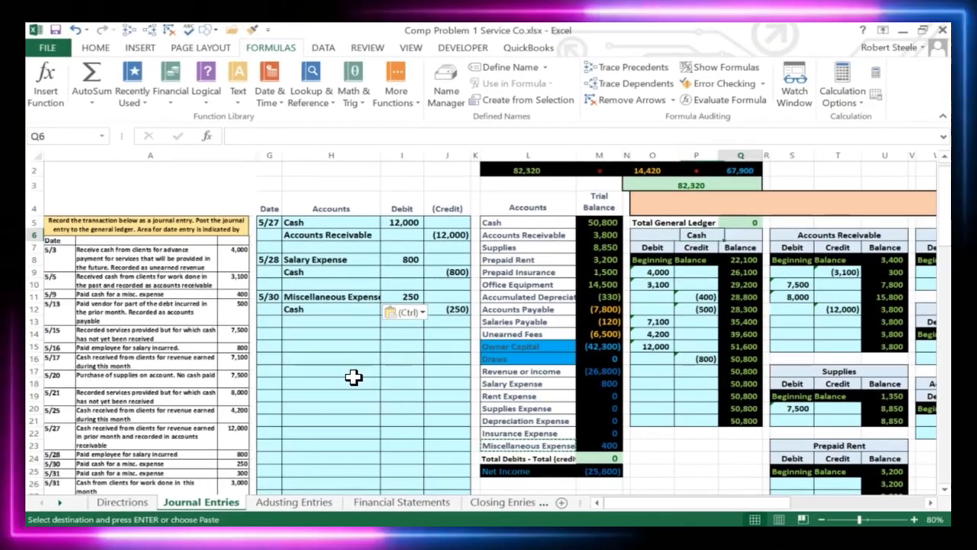
key(Right)
key(Right)
key(Right)
key(Right)
key(Right)
key(Right)
key(Right)
key(Right)
key(Right)
key(Right)
key(Right)
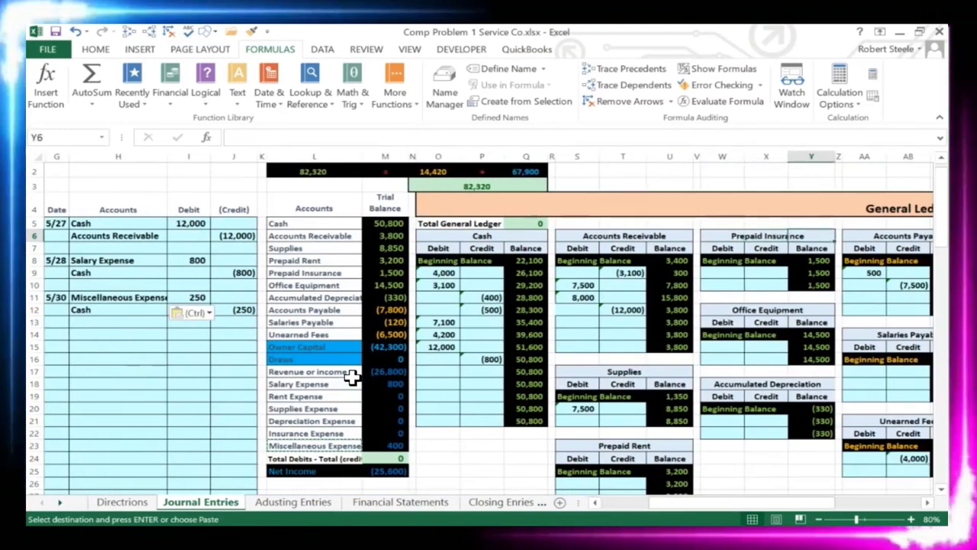
key(Right)
key(Right)
key(Right)
key(Right)
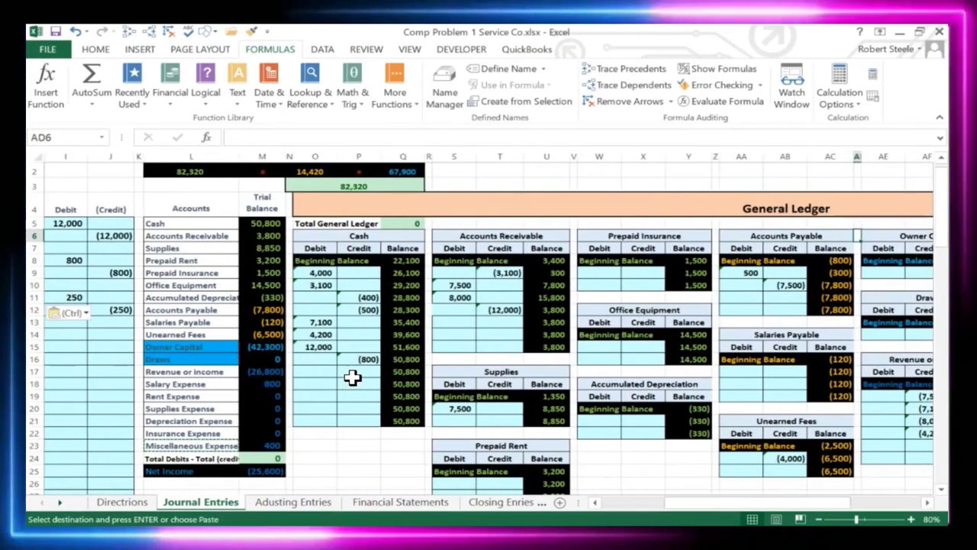
key(Right)
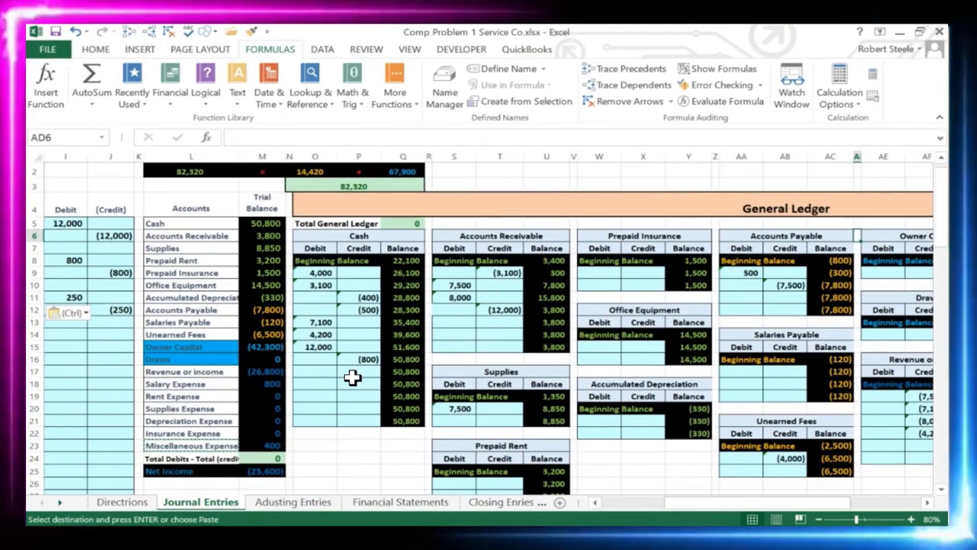
key(Right)
key(Right)
key(Right)
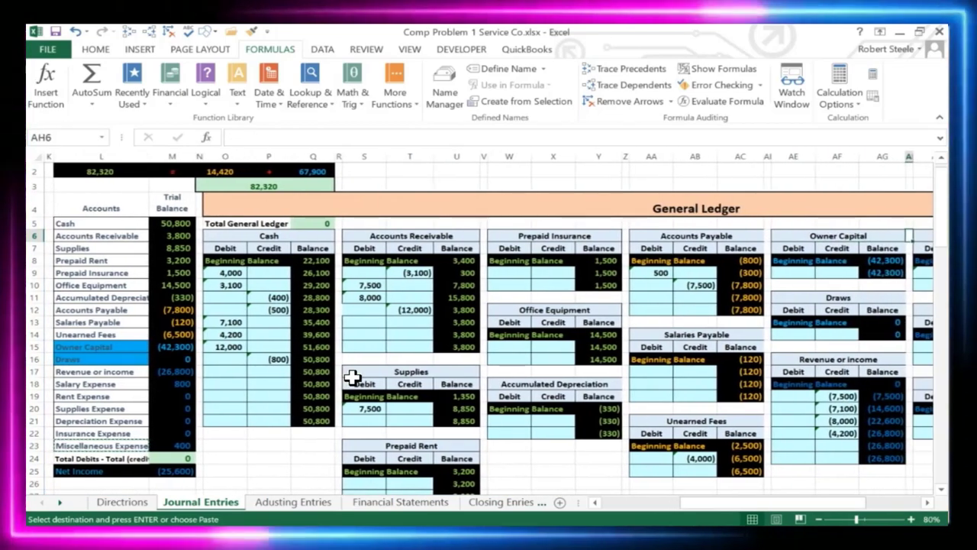
key(Right)
key(Right)
key(Right)
key(Right)
key(Right)
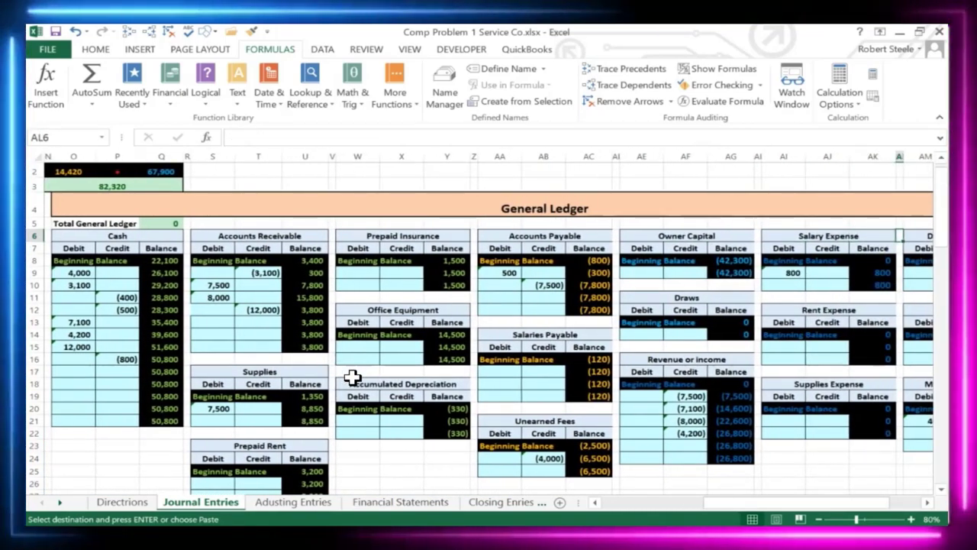
key(Right)
key(Right)
key(Right)
key(Right)
key(Down)
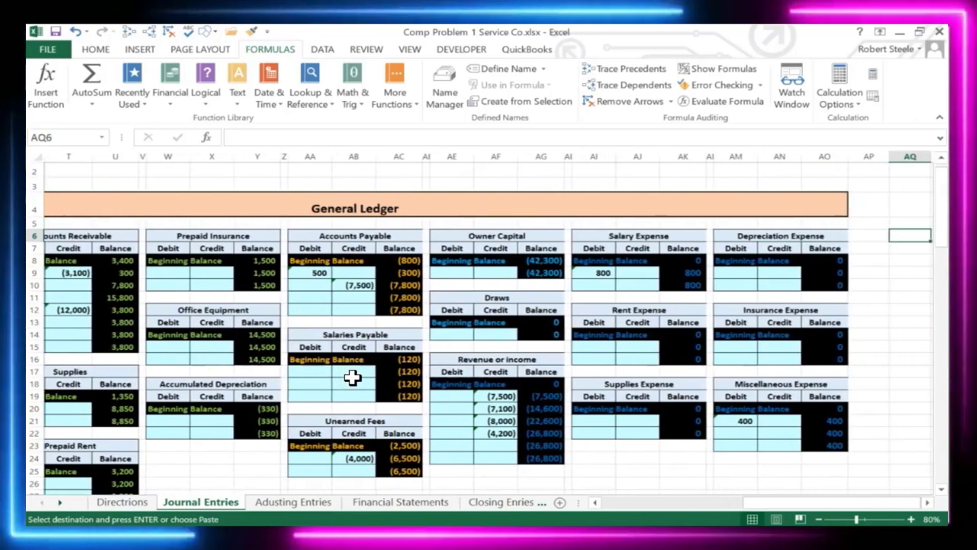
key(Down)
key(Down)
key(Down)
key(Down)
key(Down)
key(Down)
key(Down)
key(Down)
key(Down)
key(Down)
key(Down)
key(Down)
key(Down)
key(Down)
key(Down)
key(Down)
key(Down)
key(Left)
key(Left)
key(Left)
key(Left)
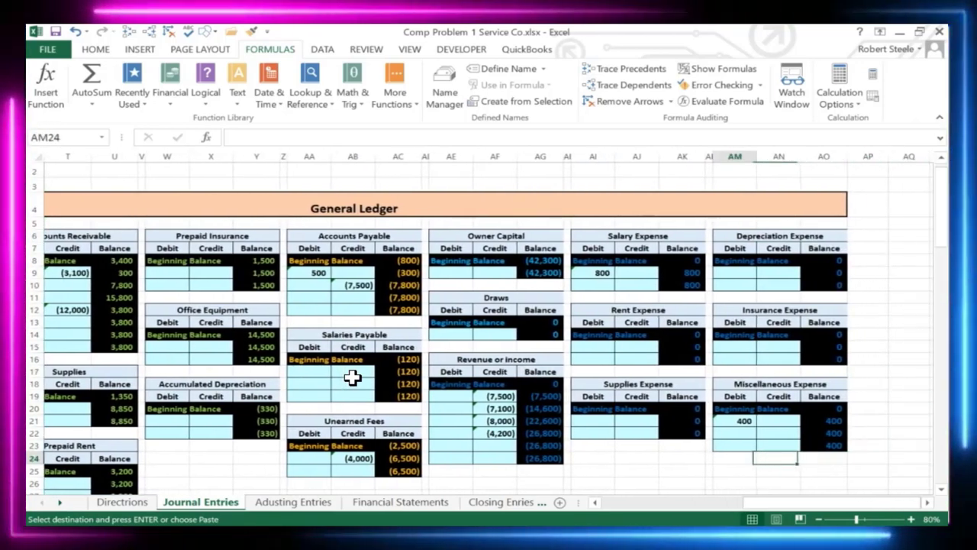
key(Up)
key(Up)
key(Up)
key(Down)
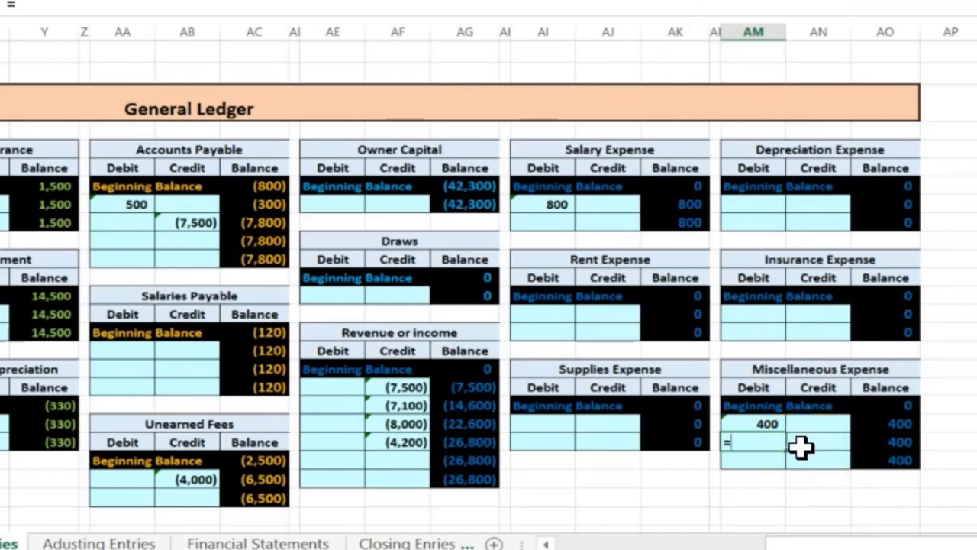
key(Left)
key(Left)
key(Left)
key(Left)
key(Left)
key(Left)
key(Left)
key(Left)
key(Left)
key(Left)
key(Left)
key(Left)
key(Left)
key(Left)
key(Left)
key(Left)
key(Left)
key(Left)
key(Left)
key(Left)
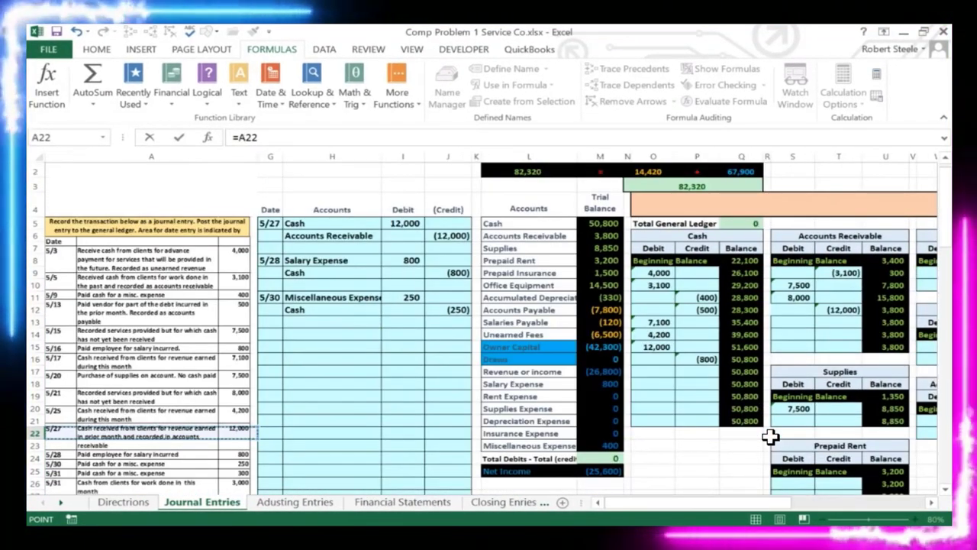
key(Right)
key(Right)
key(Up)
key(Up)
key(Up)
key(Up)
key(Up)
key(Up)
key(Up)
key(Up)
key(Up)
key(Up)
key(Up)
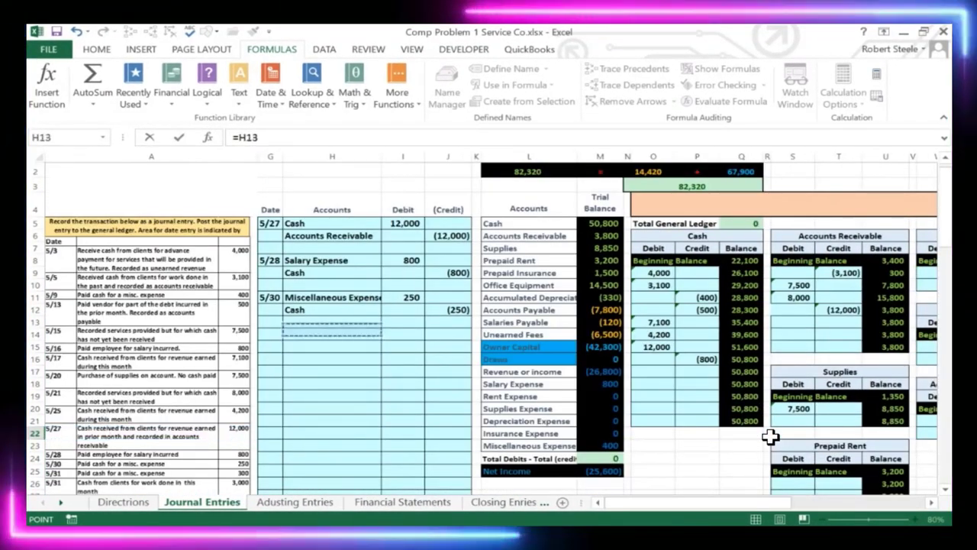
key(Right)
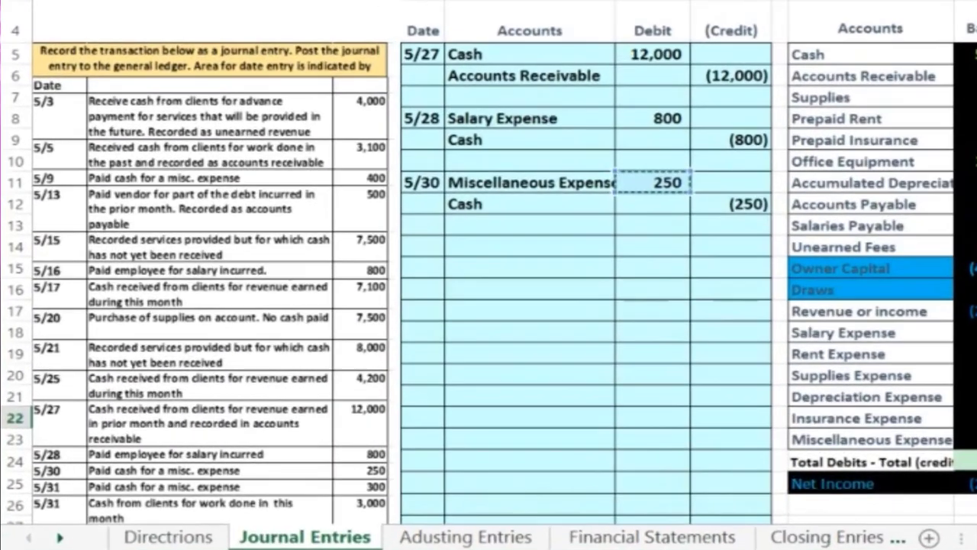
key(Return)
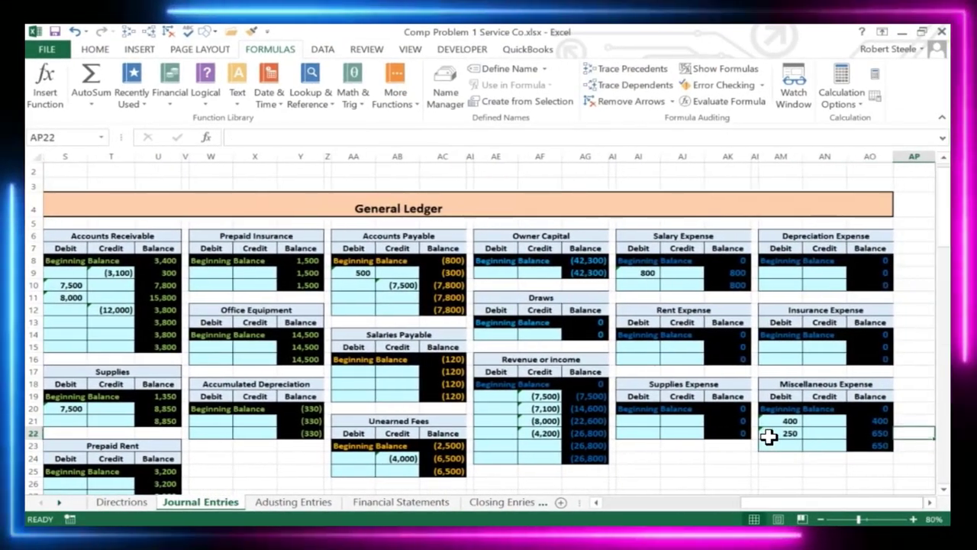
Step: Clear the second Miscellaneous Expense debit in AM22 and re-enter it as the formula =I11
click(767, 435)
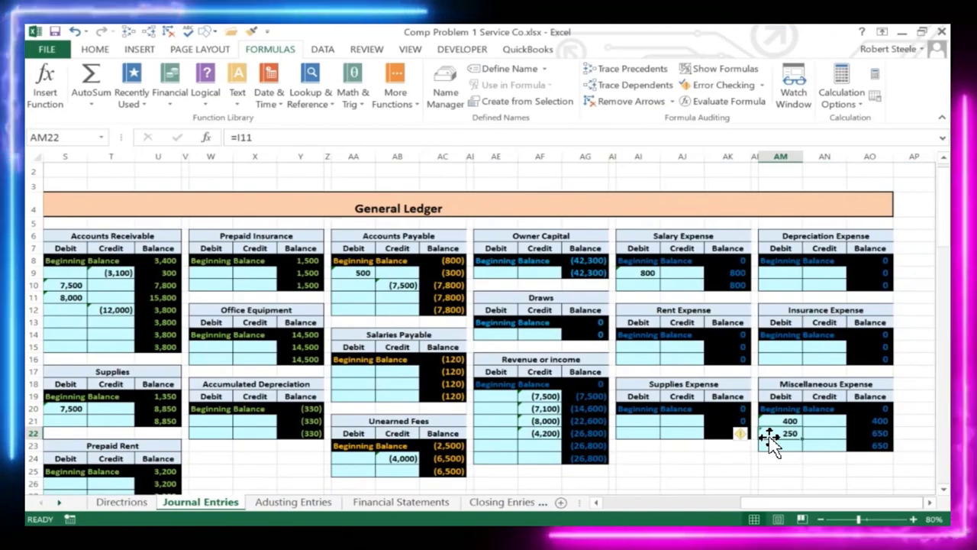
key(Delete)
text(=i11)
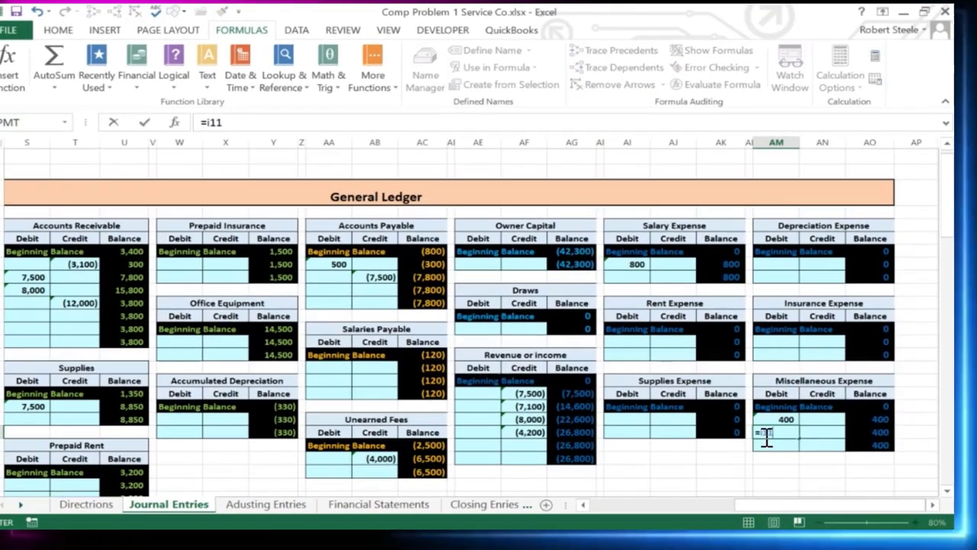
key(Return)
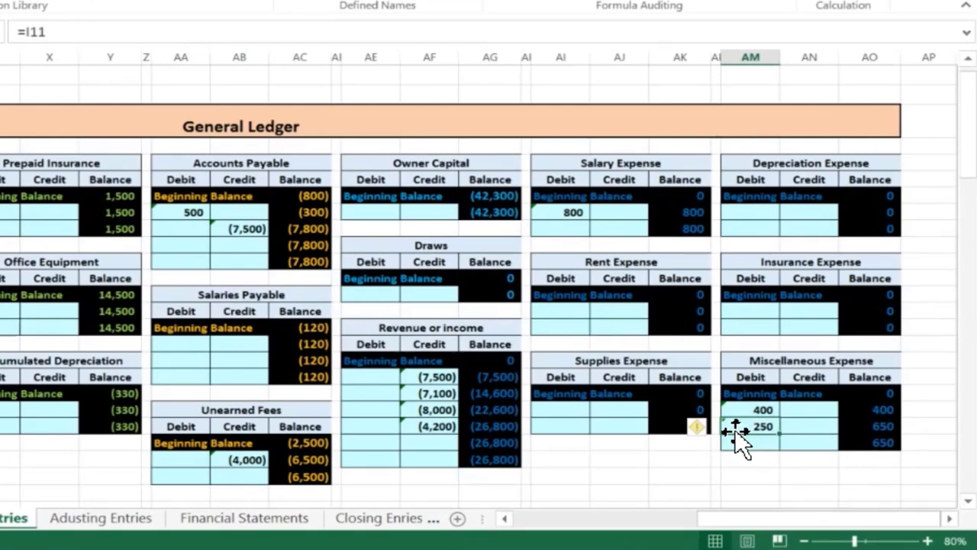
Step: Return to the trial balance and check its total debits less credits in M24
key(Left)
key(Left)
key(Left)
key(Left)
key(Left)
key(Left)
key(Left)
key(Left)
key(Left)
key(Left)
key(Left)
key(Left)
key(Left)
key(Left)
key(Left)
key(Left)
key(Left)
key(Left)
key(Left)
key(Left)
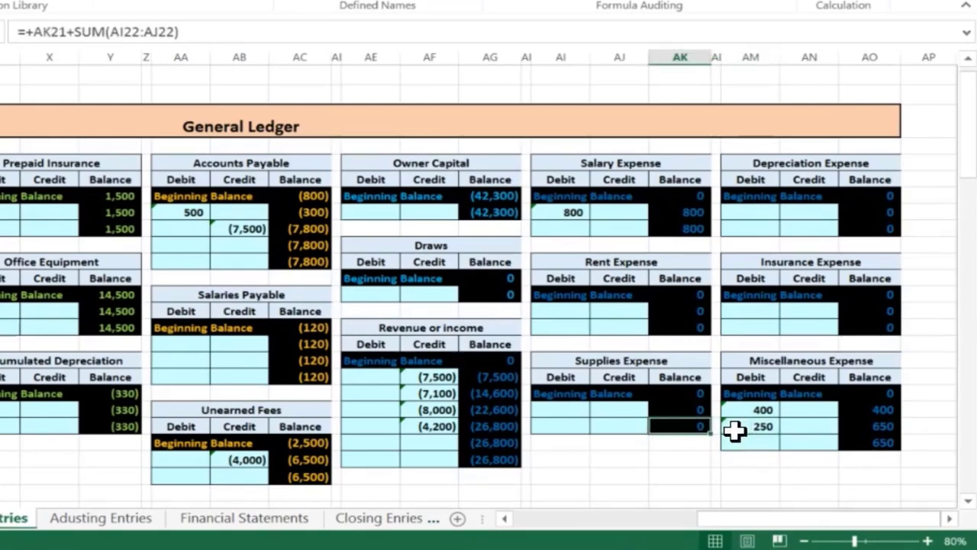
key(Left)
key(Left)
key(Left)
key(Left)
key(Left)
key(Left)
key(Left)
key(Left)
key(Left)
key(Left)
key(Left)
key(Left)
key(Left)
key(Left)
key(Left)
key(Left)
key(Left)
key(Left)
key(Left)
key(Left)
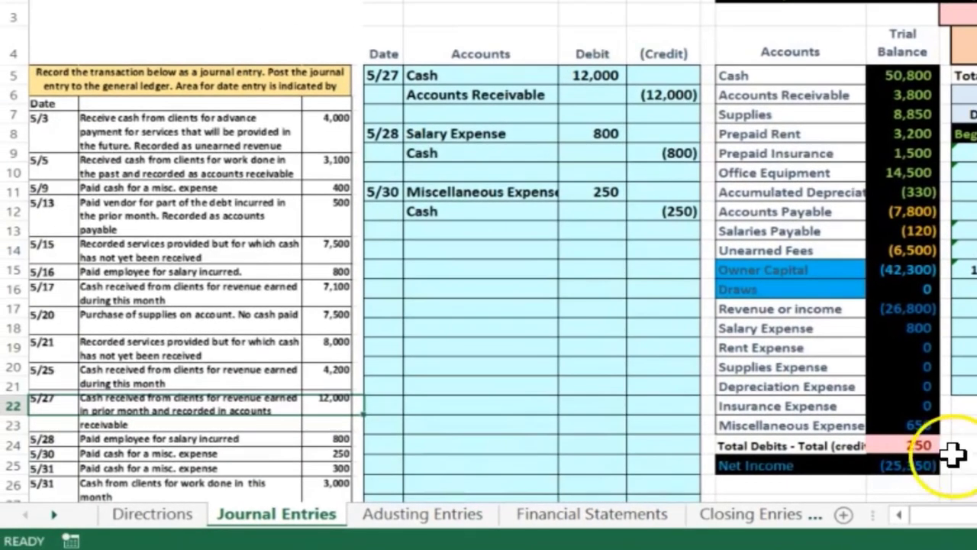
click(933, 449)
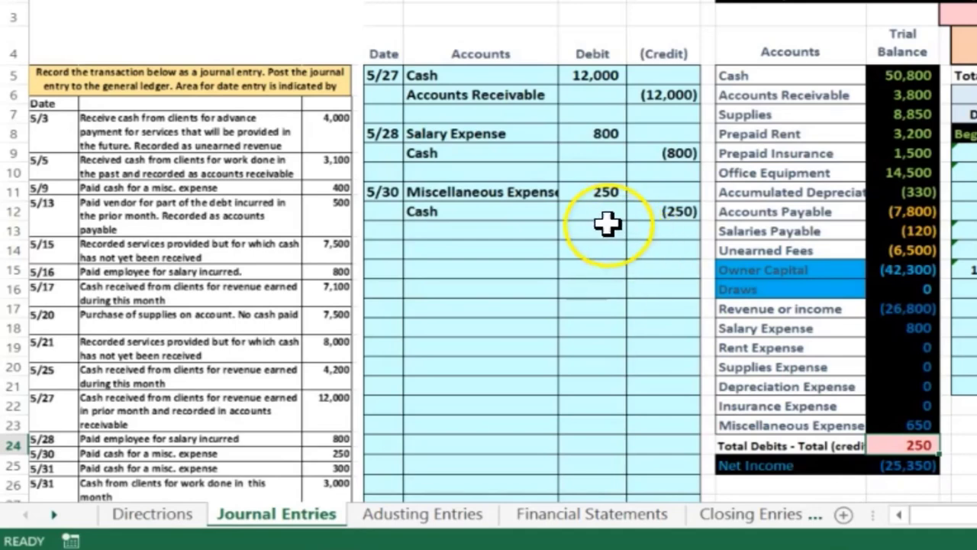
Step: Clear the 5/30 debit and credit amounts in I11:J12 to test the trial balance, and undo the deletion
drag(592, 193, 639, 205)
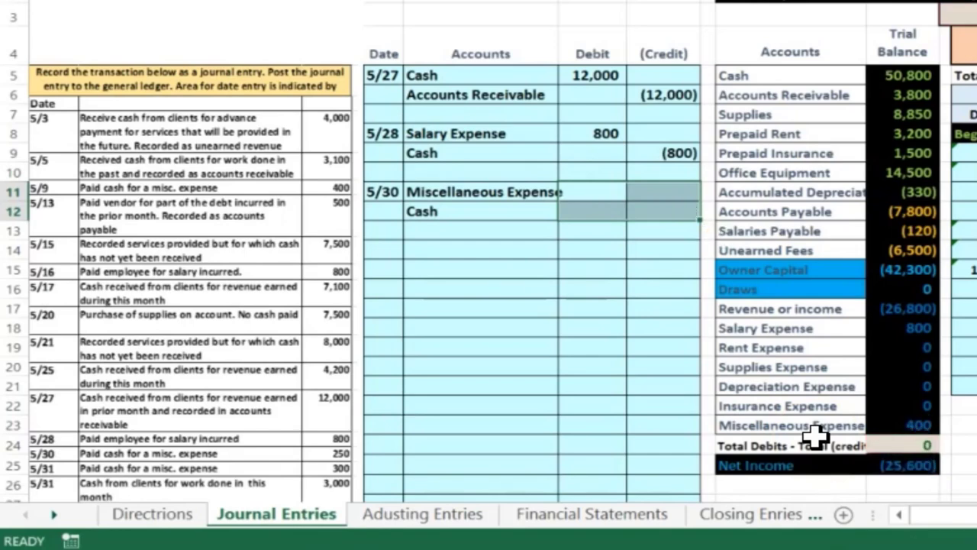
click(654, 248)
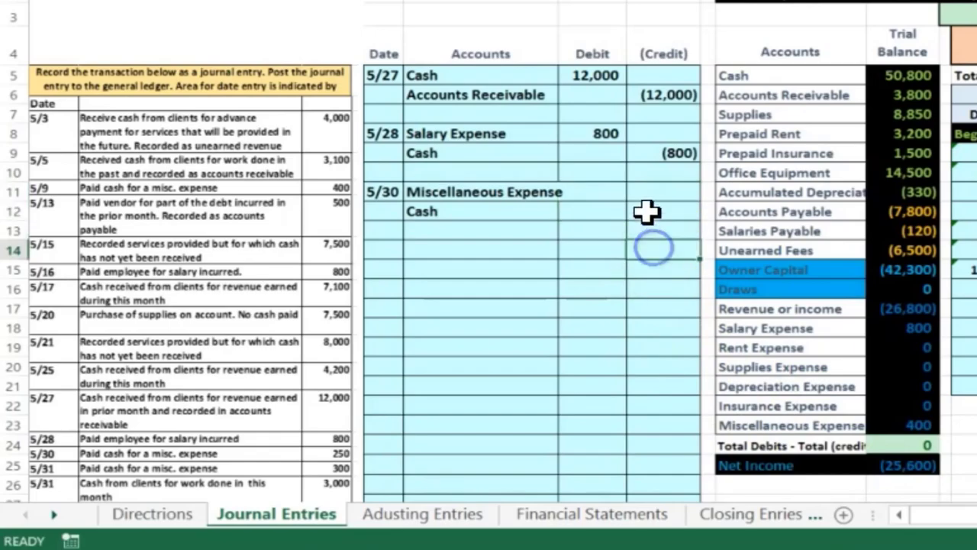
click(646, 211)
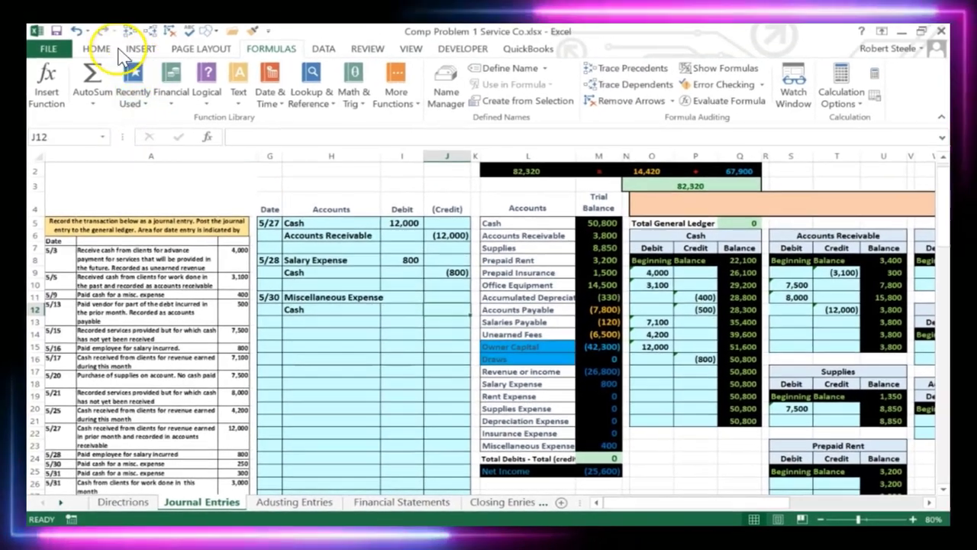
click(77, 34)
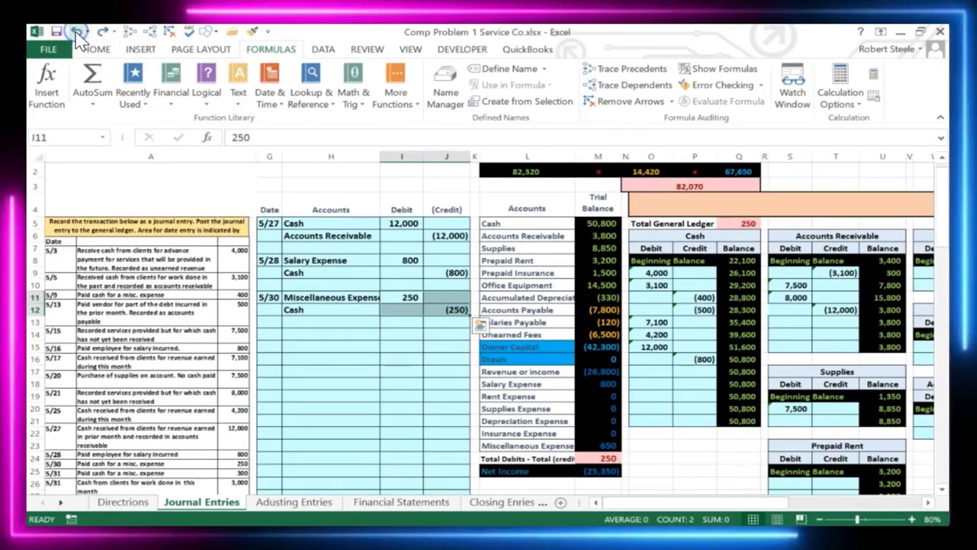
click(393, 349)
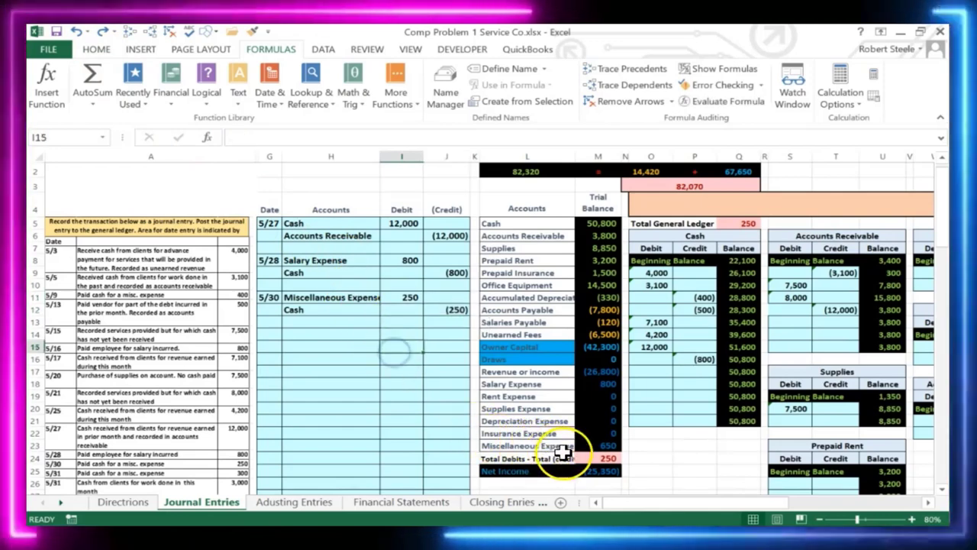
Step: Trace the precedents and dependents of the 5/30 Miscellaneous Expense debit in I11 to check its posting
click(398, 298)
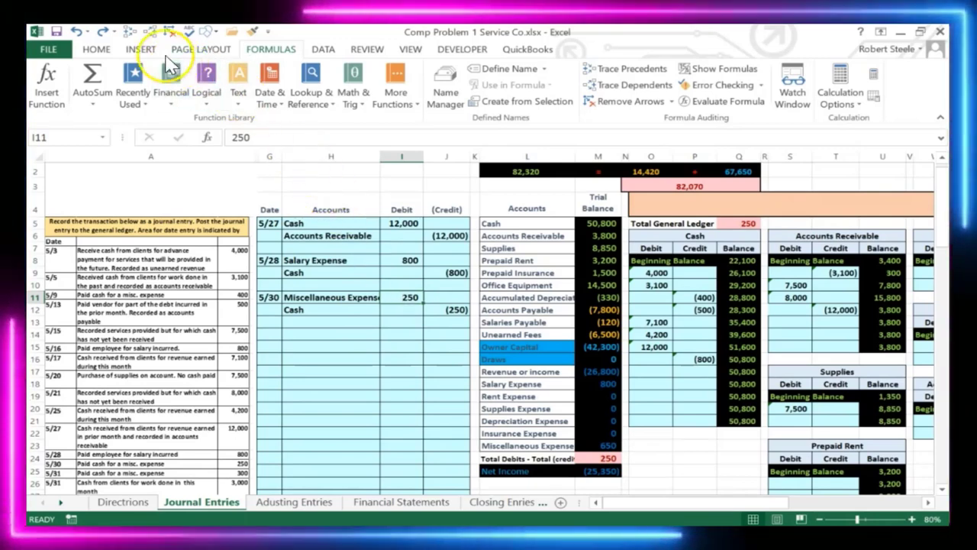
click(626, 68)
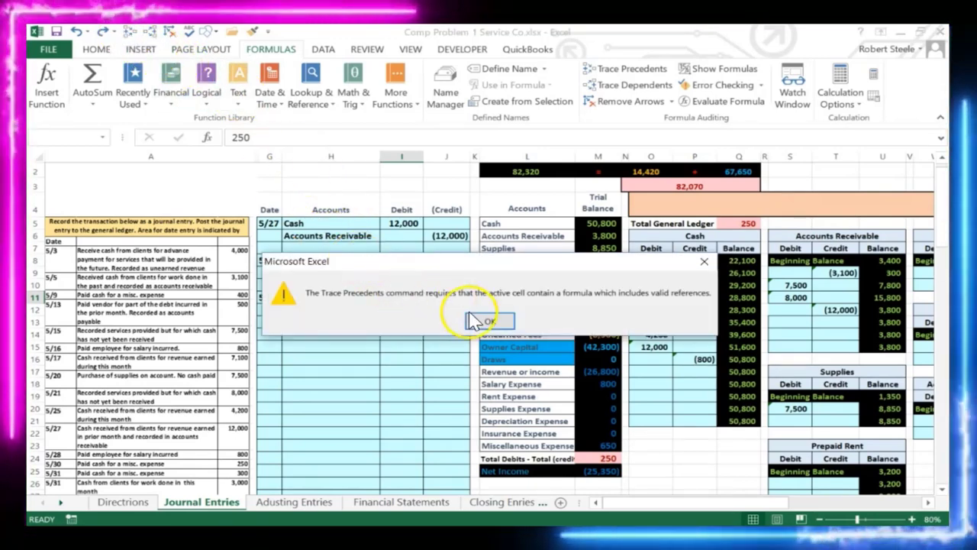
click(474, 321)
click(151, 32)
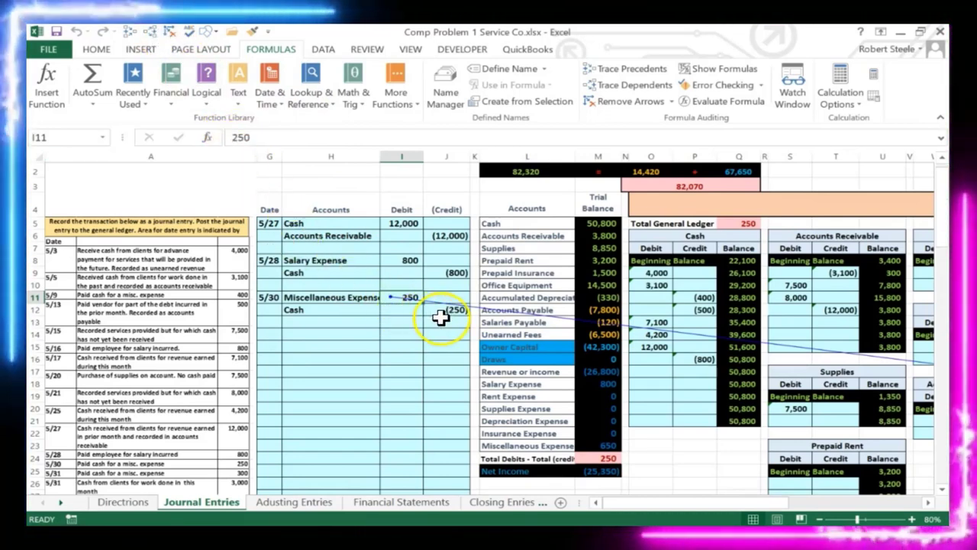
Step: Trace the dependents of the 5/30 Cash credit in J12, and remove the trace arrows
click(445, 311)
click(152, 33)
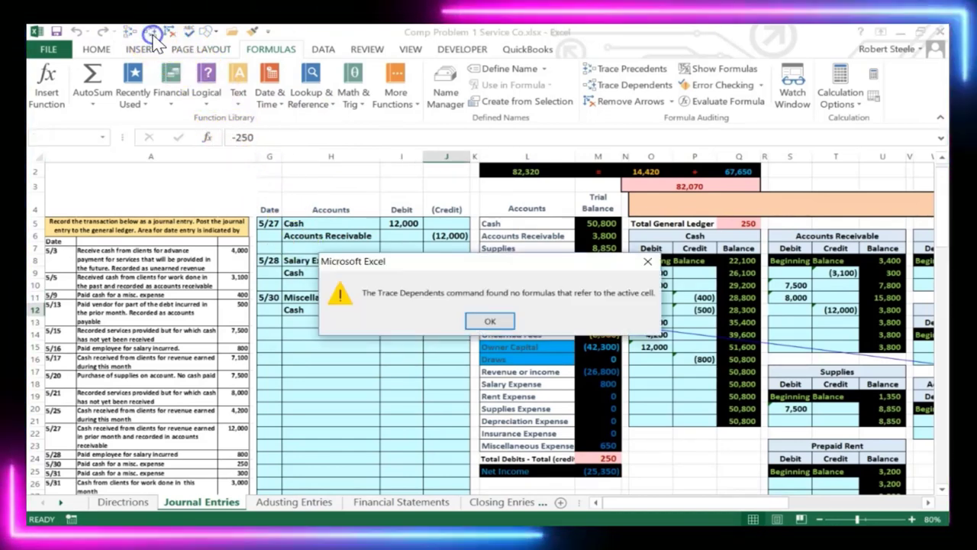
click(489, 321)
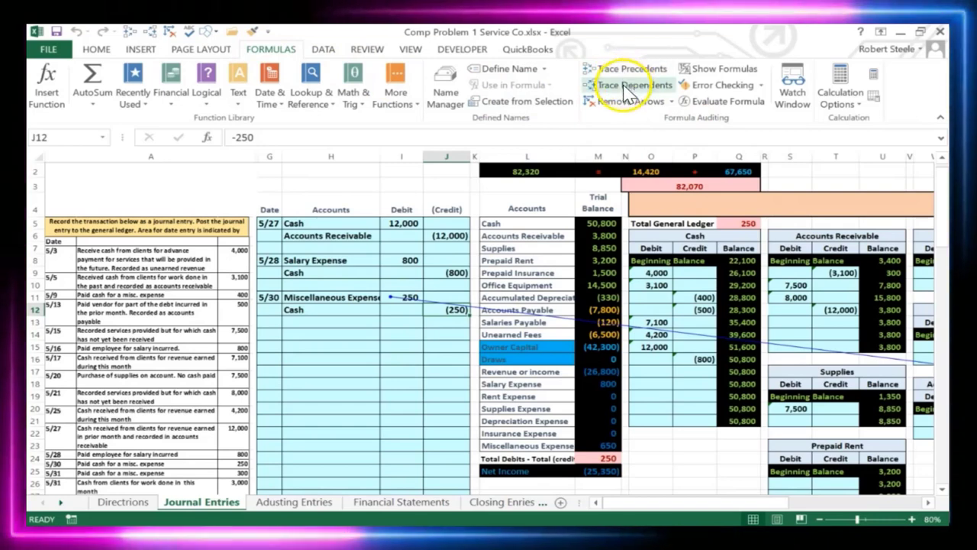
click(393, 310)
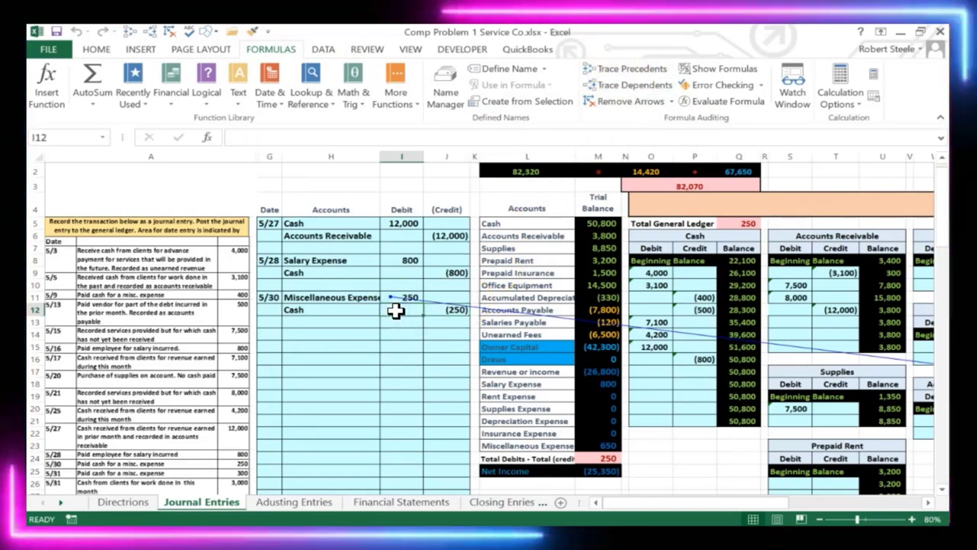
click(171, 32)
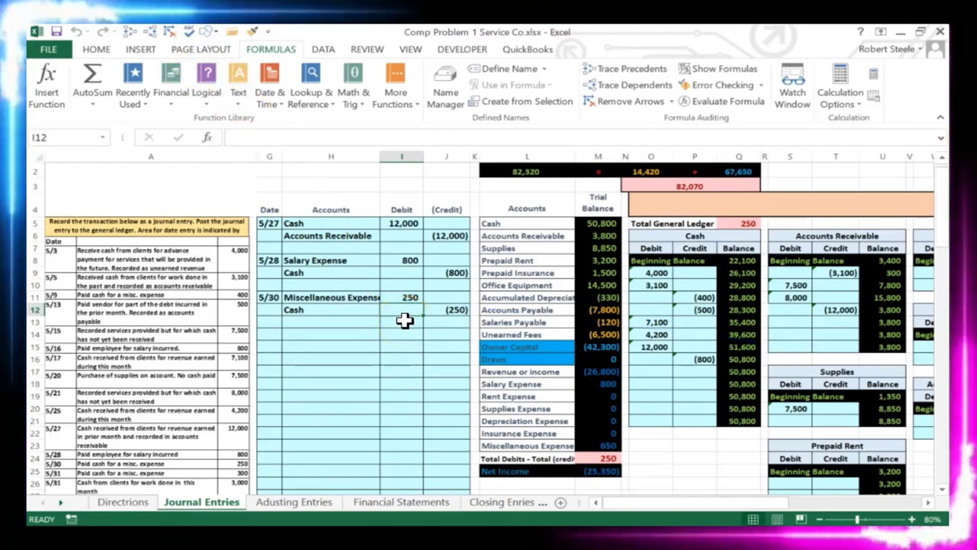
Step: Post the 5/30 Cash credit to the Cash ledger account by linking P17 to J12
key(Right)
key(Right)
key(Right)
key(Right)
key(Right)
key(Right)
key(Down)
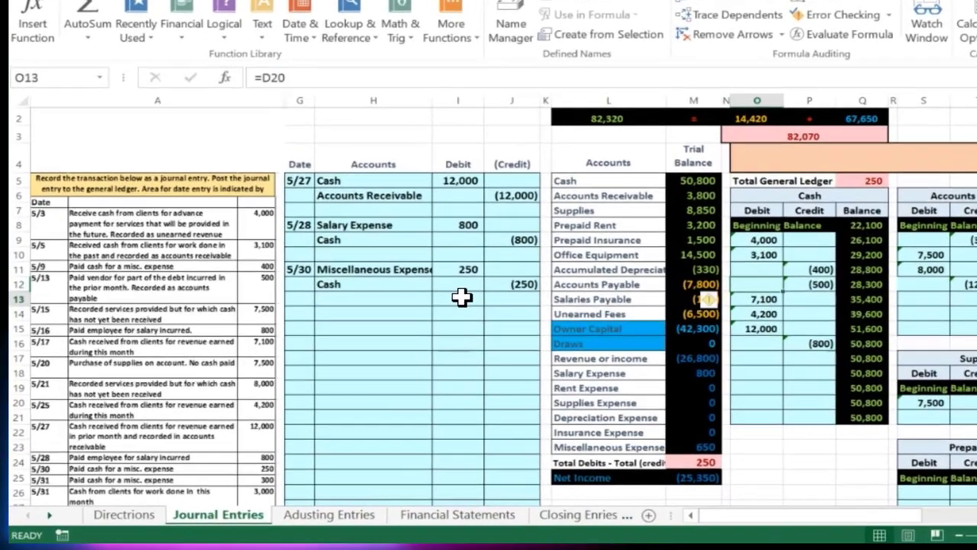
key(Right)
key(Down)
key(Down)
key(Down)
key(Down)
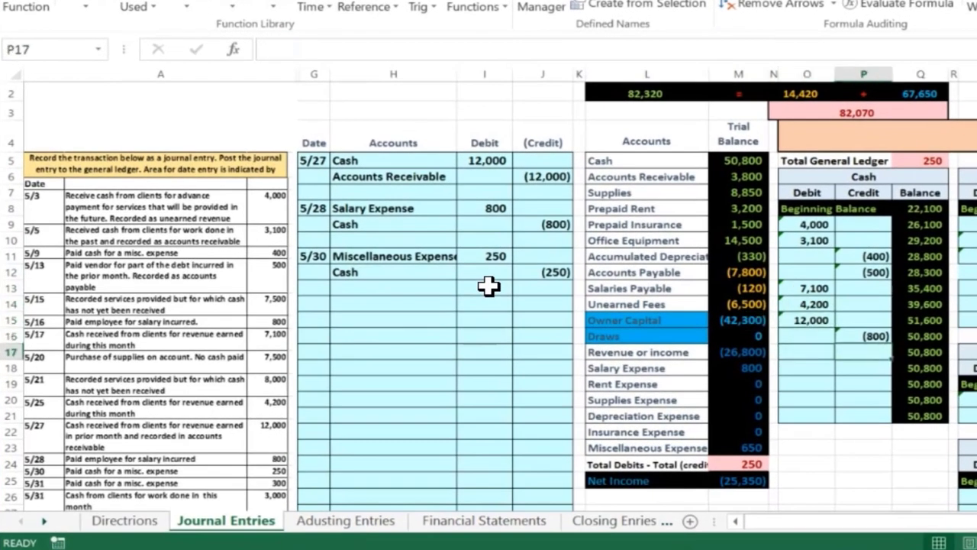
text(=)
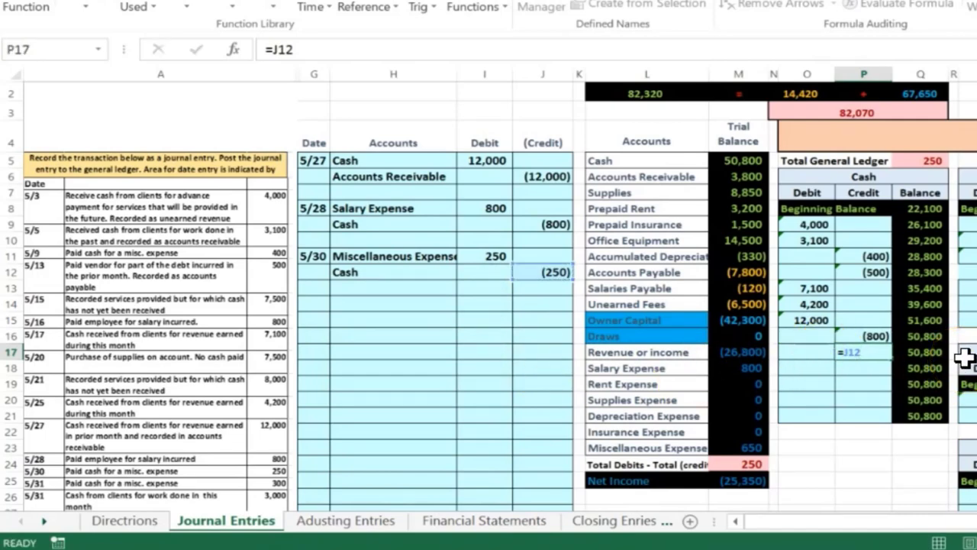
key(Return)
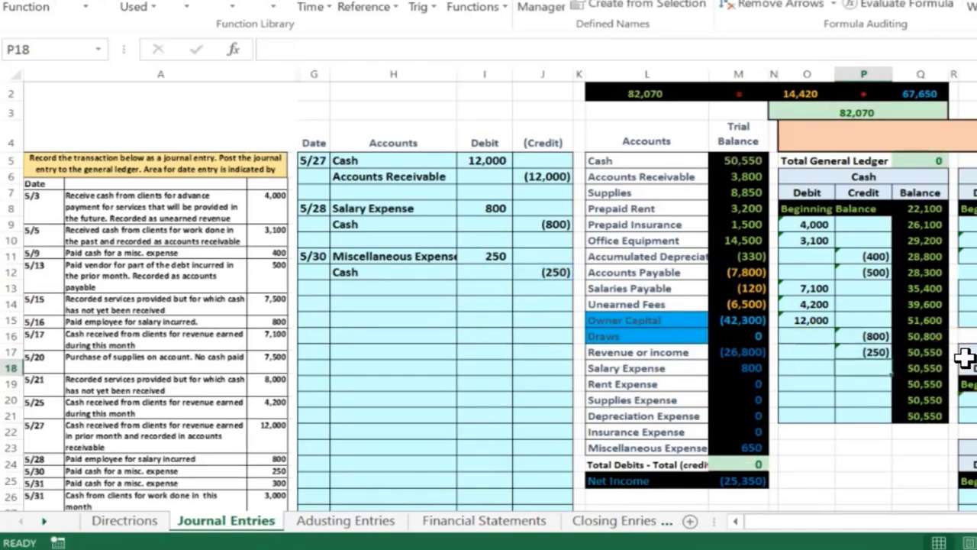
Step: Check the trial balance total in M24, the income and expense balances in M17:M23, and the net income in M25
click(757, 465)
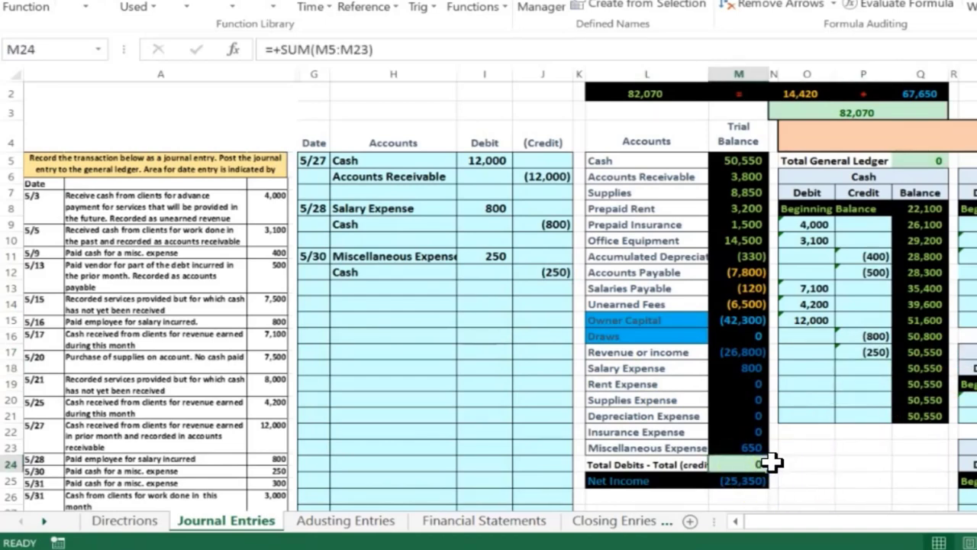
drag(727, 349, 723, 429)
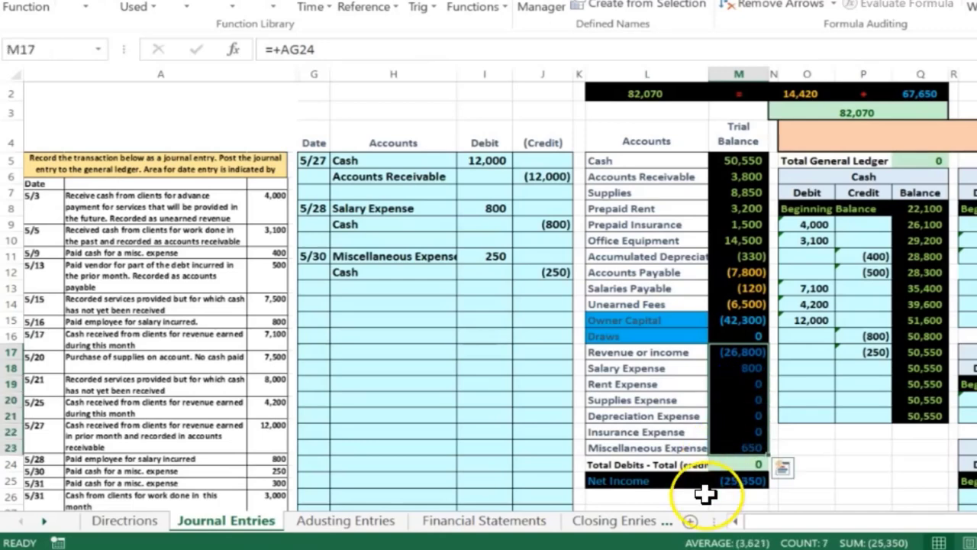
click(743, 480)
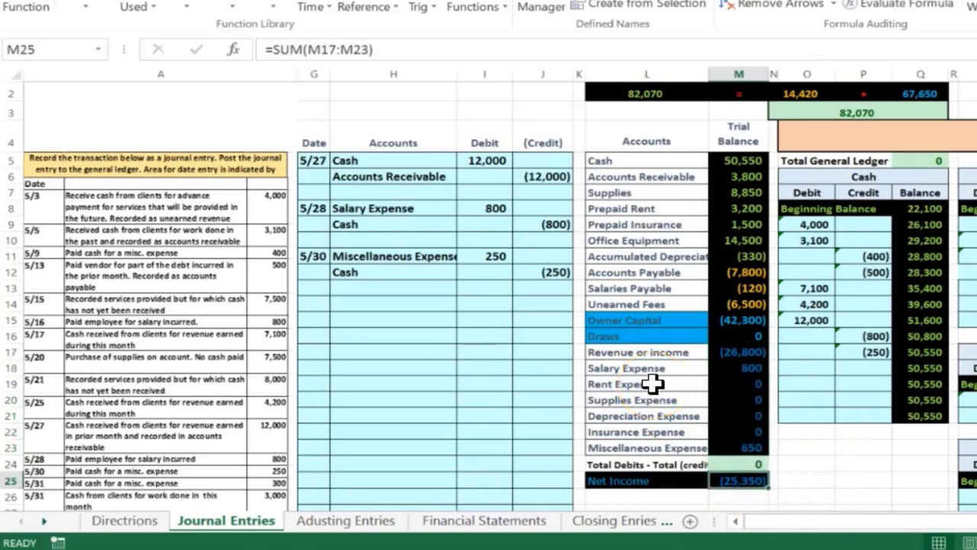
Step: Start the next journal entry by entering the date 5/31 in G14
key(Left)
key(Left)
key(Left)
key(Left)
key(Left)
key(Left)
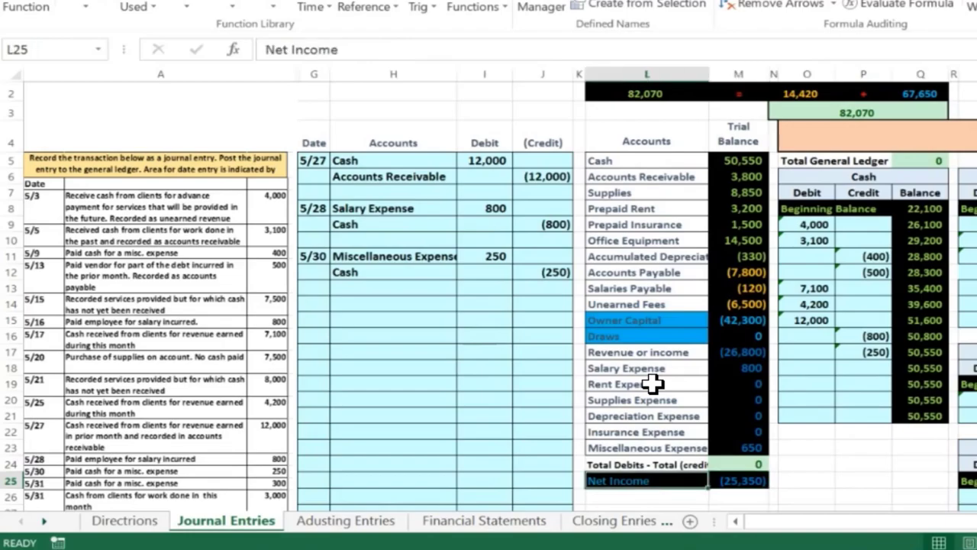
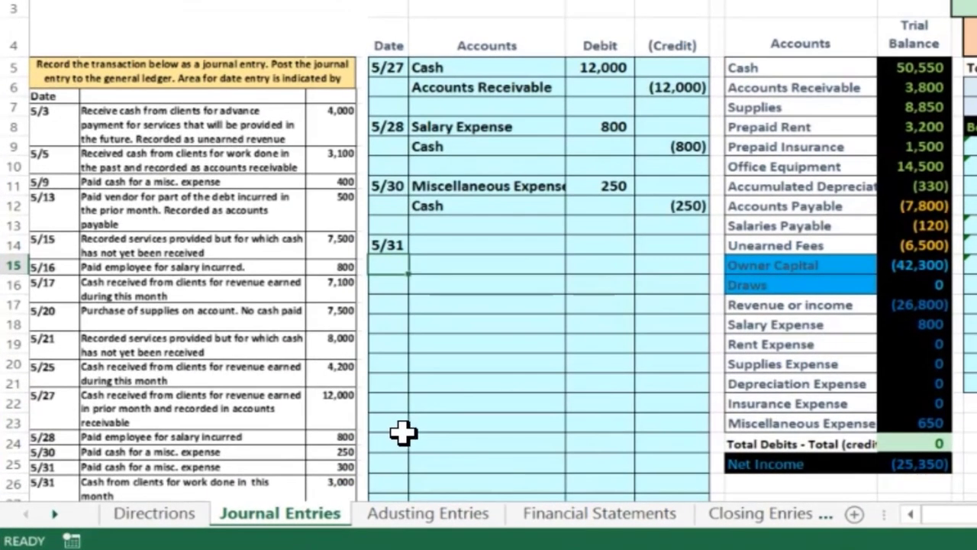
Step: Copy the Cash account name from the trial balance and paste it as values only into H15
click(914, 70)
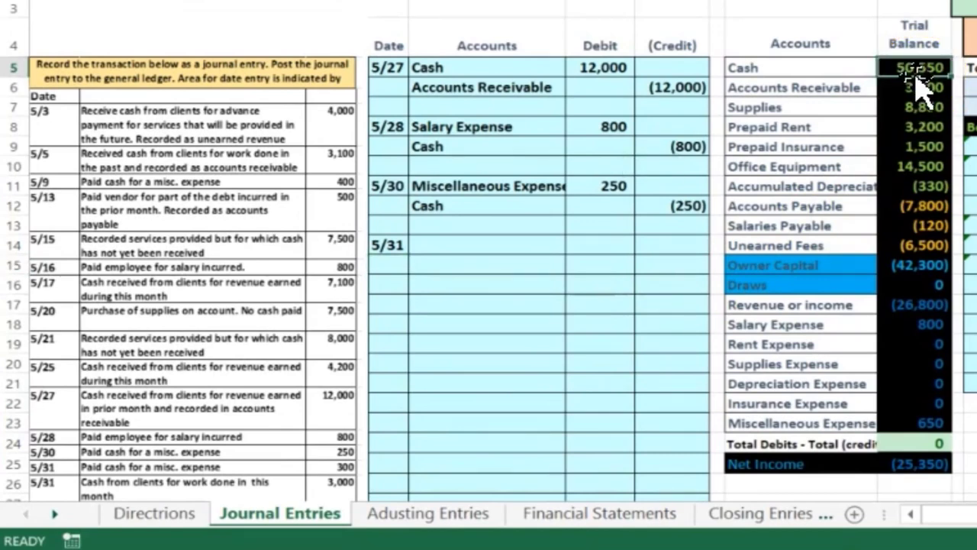
right_click(789, 68)
click(840, 114)
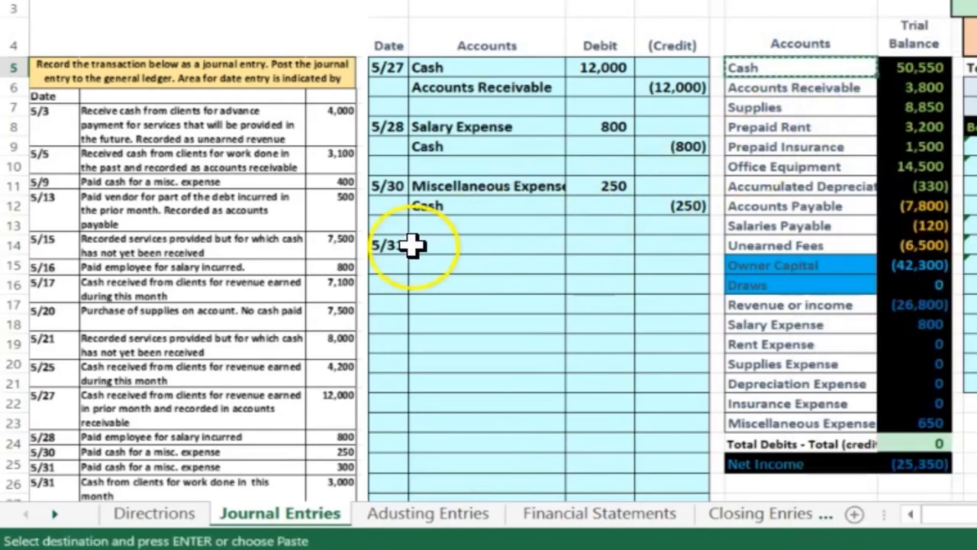
click(422, 246)
click(425, 266)
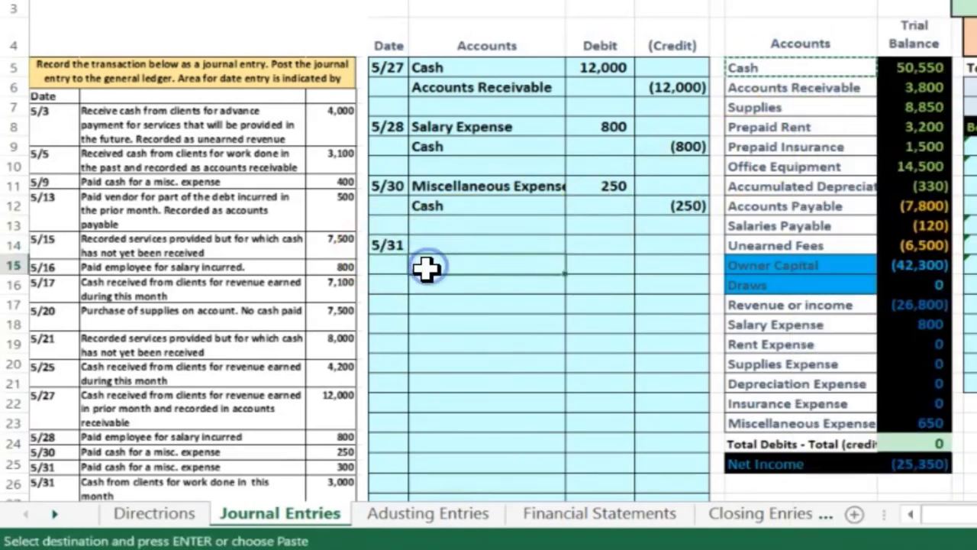
right_click(426, 267)
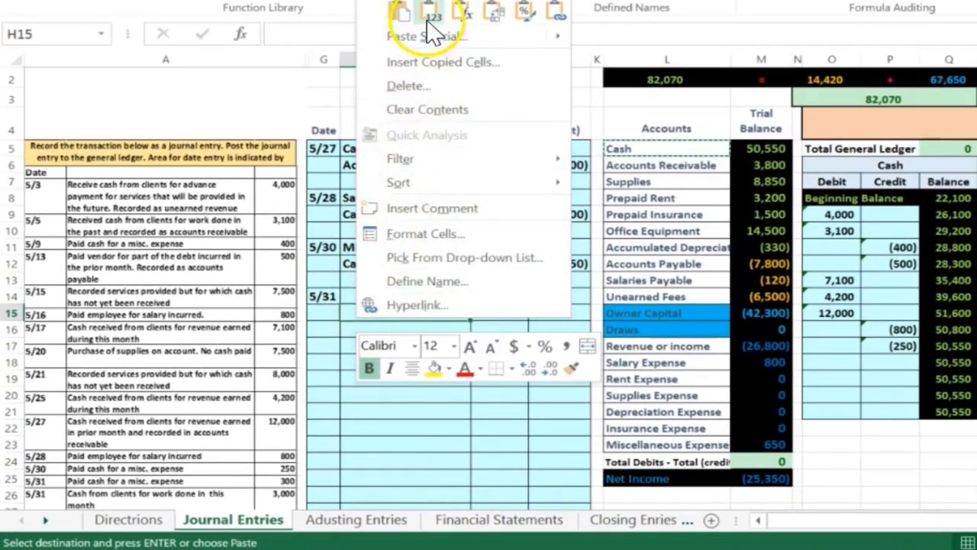
click(430, 17)
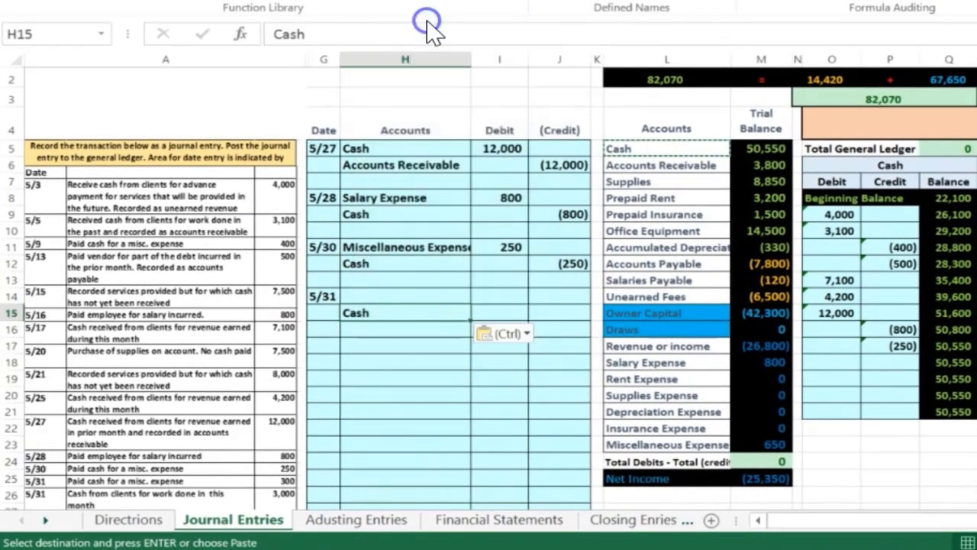
Step: Enter the 5/31 entry's amounts: a credit of -300 for Cash in J15 and a debit of 300 in I14
click(549, 309)
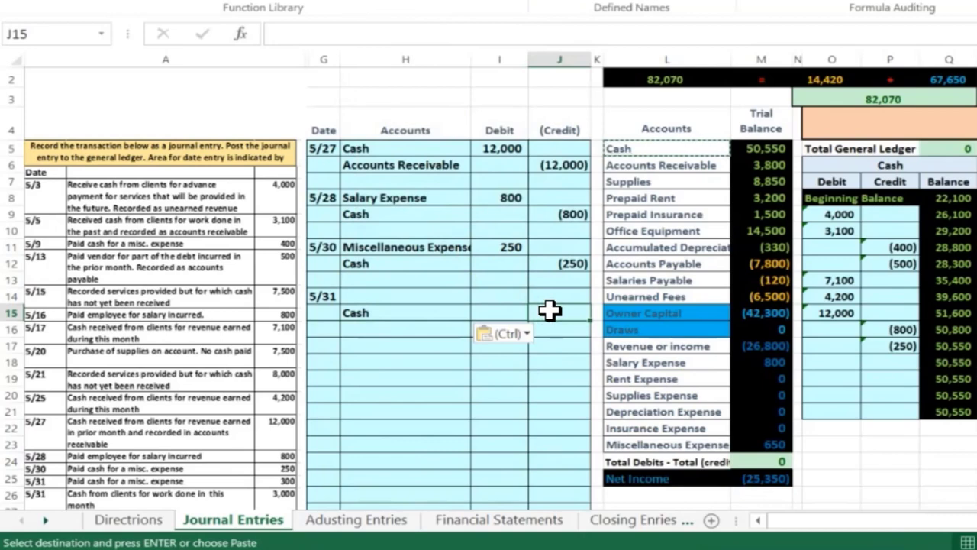
text(-300)
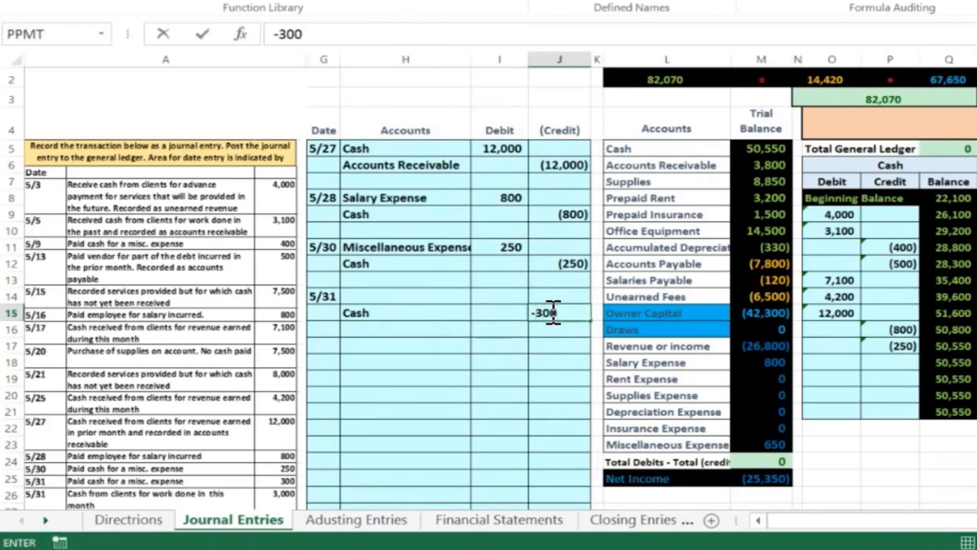
key(Return)
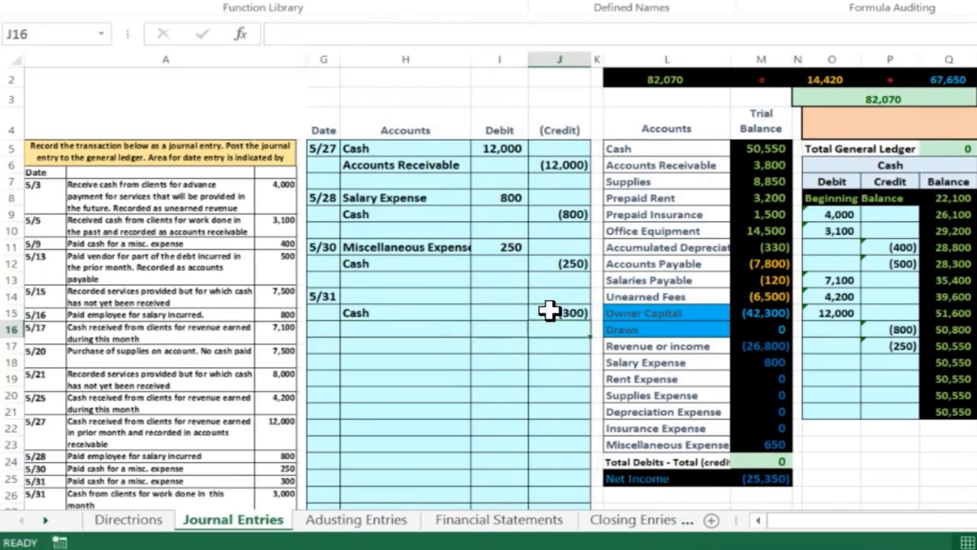
key(Up)
key(Up)
key(Left)
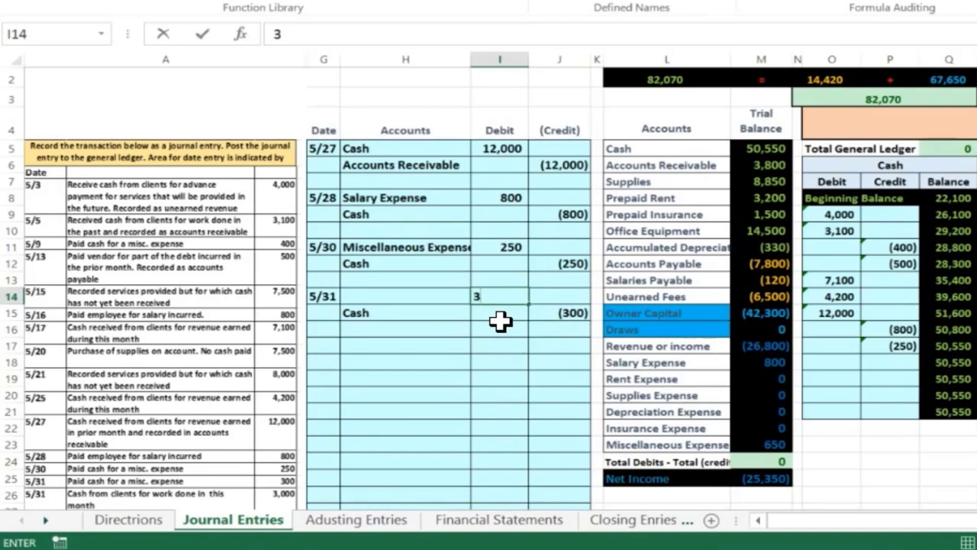
key(Down)
key(Up)
key(Left)
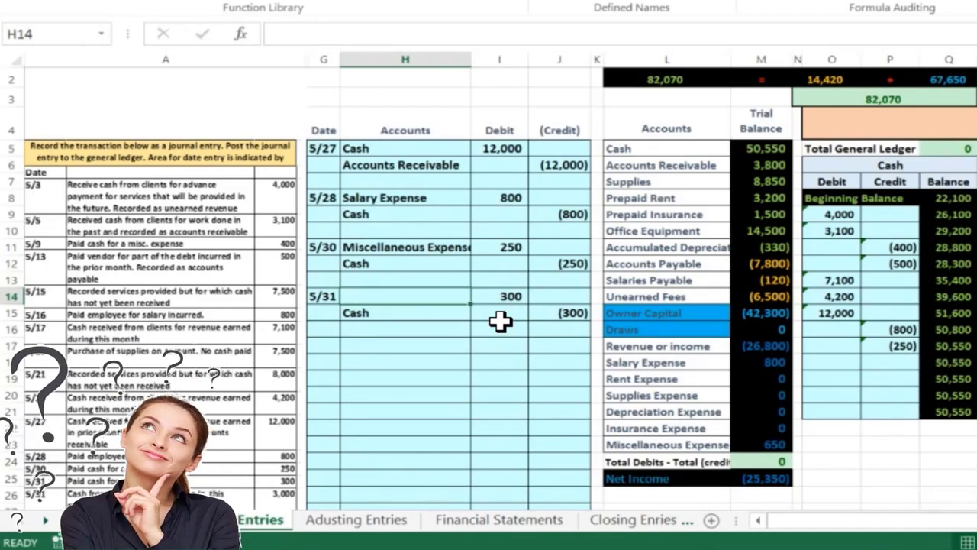
Step: Pick Miscellaneous Expense from the trial balance accounts and paste its name as values only into H14 as the 5/31 debit account
mouse_move(694, 151)
mouse_down()
mouse_move(765, 246)
mouse_move(757, 299)
mouse_up()
drag(687, 312, 763, 346)
drag(689, 362, 752, 439)
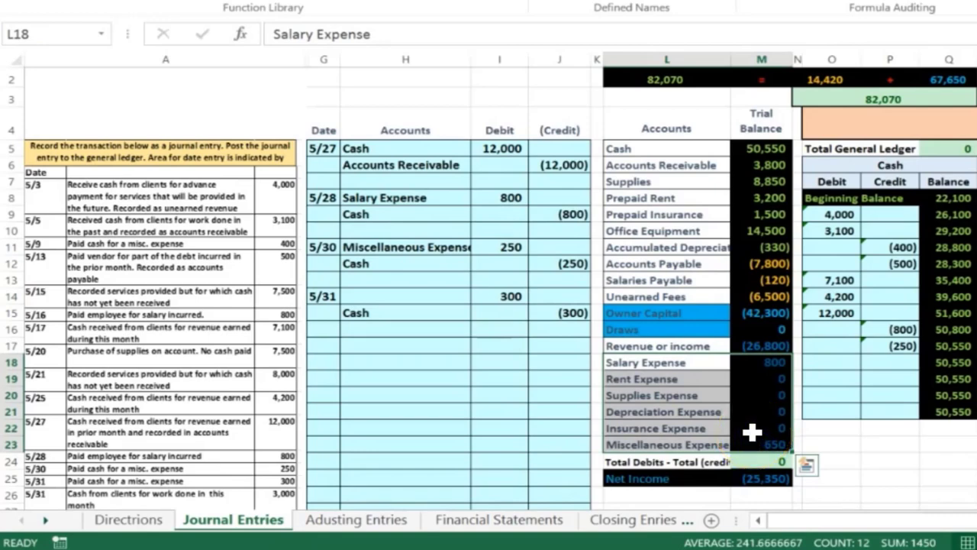
click(661, 445)
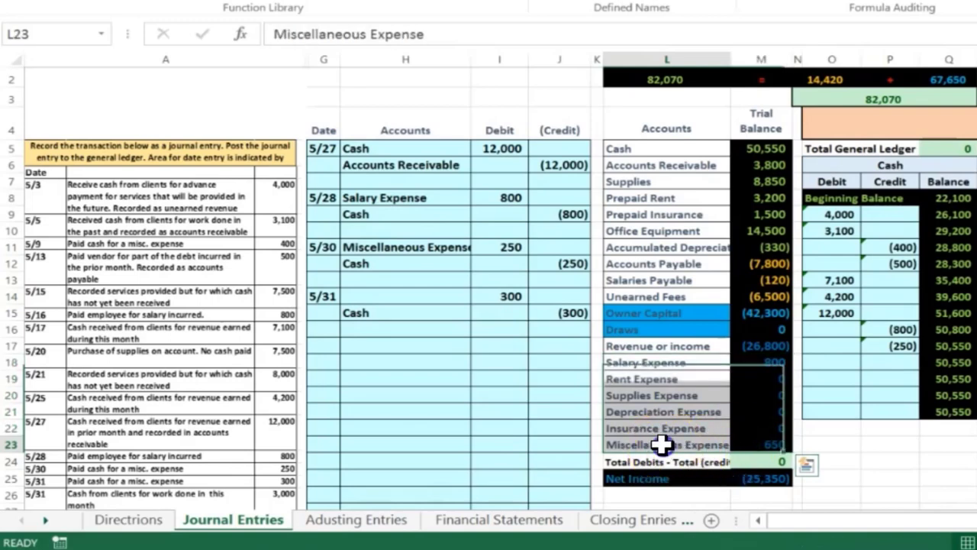
right_click(665, 449)
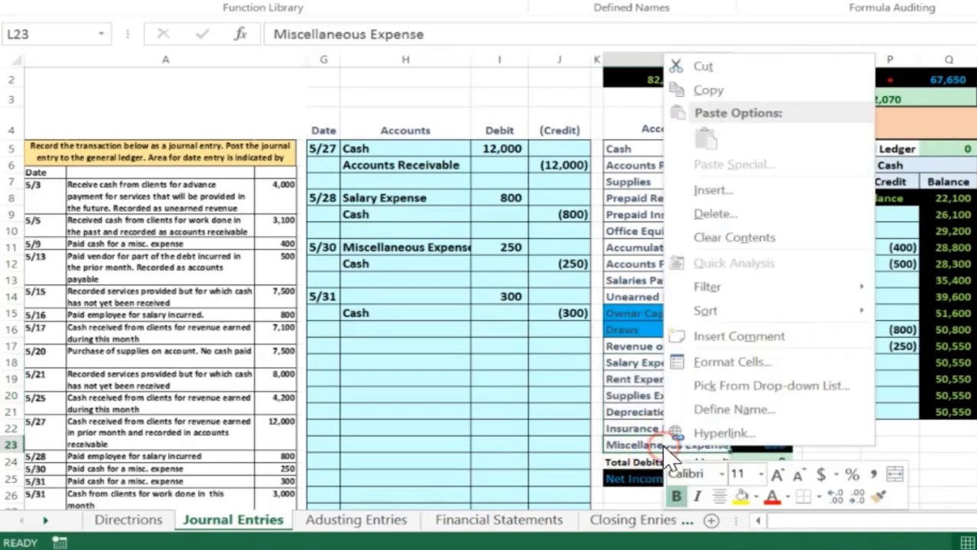
click(699, 87)
right_click(395, 298)
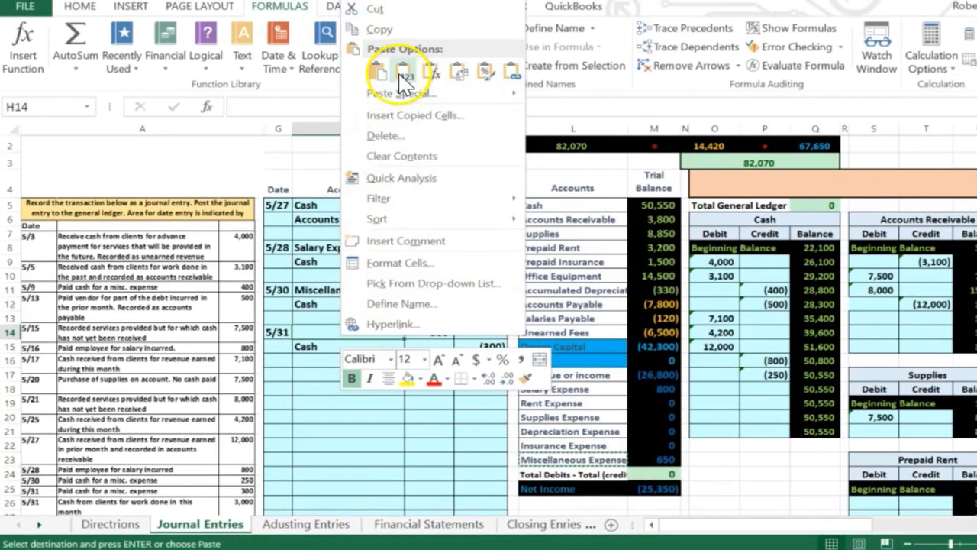
click(471, 1)
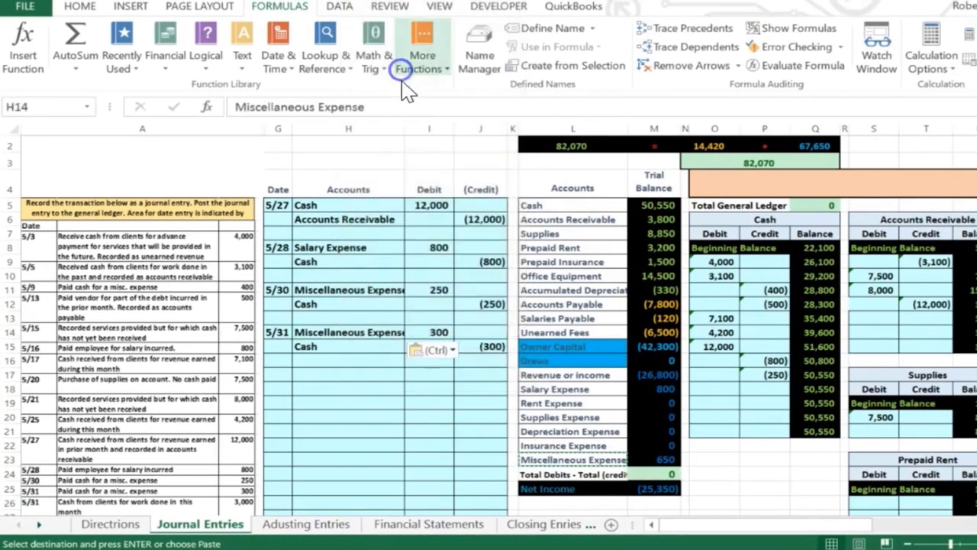
Step: Post the 5/31 debit to the Miscellaneous Expense ledger account by linking AM23 to the journal amount in I14
click(476, 331)
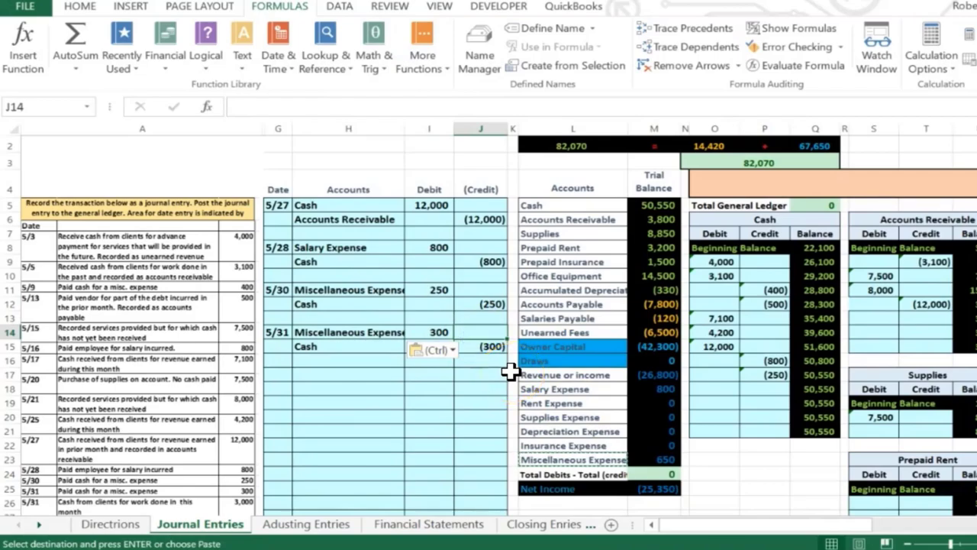
key(Right)
key(Right)
key(Right)
key(Right)
key(Right)
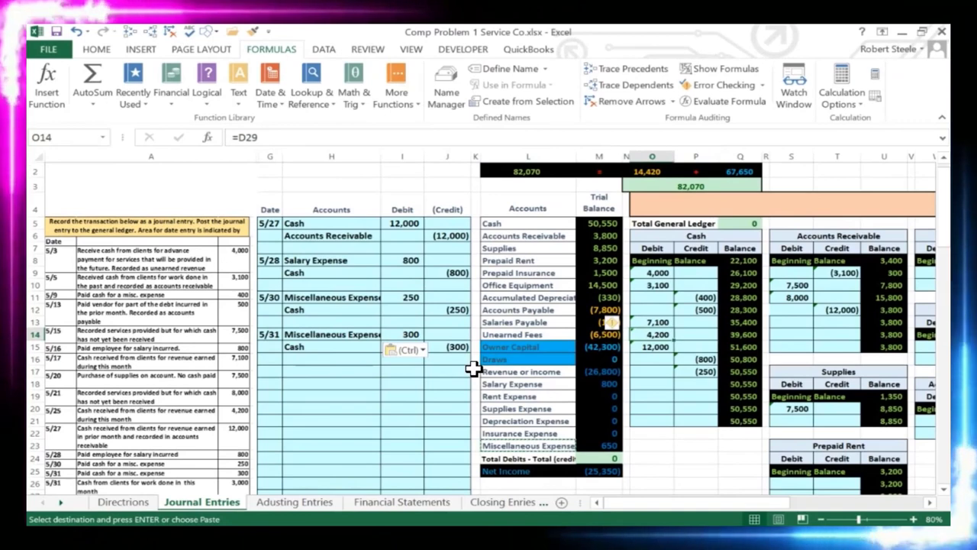
key(Up)
key(Up)
key(Up)
key(Up)
key(Up)
key(Up)
key(Up)
key(Up)
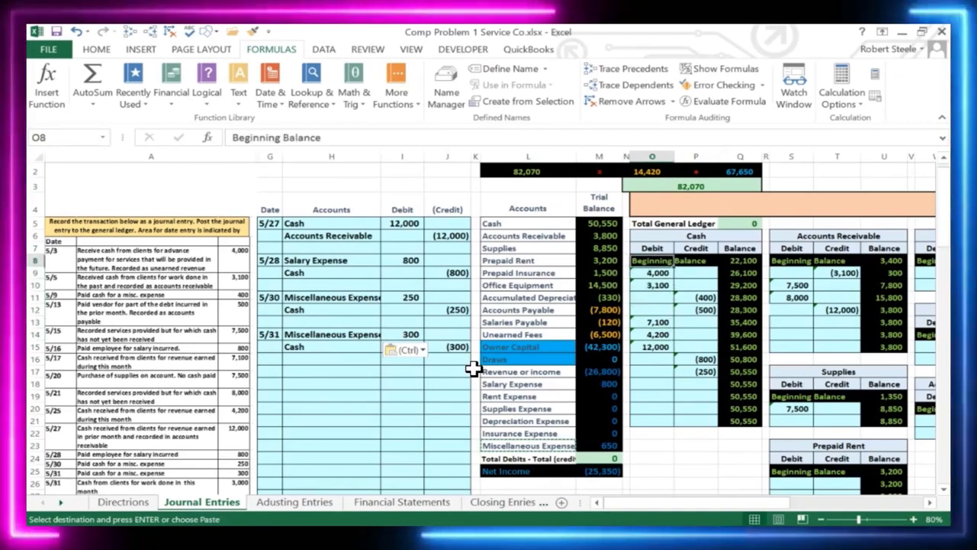
key(Right)
key(Right)
key(Right)
key(Right)
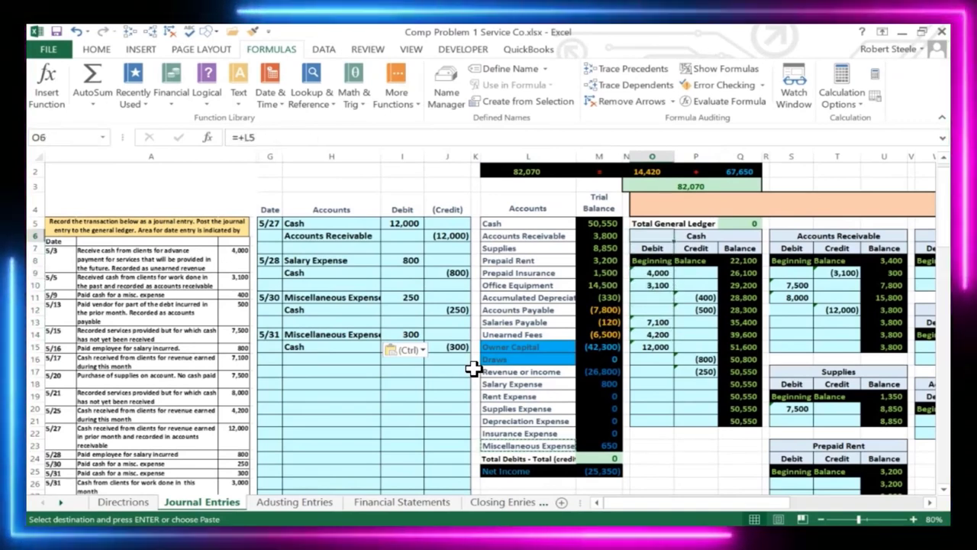
key(Right)
key(Right)
key(Right)
key(Right)
key(Right)
key(Right)
key(Right)
key(Right)
key(Right)
key(Right)
key(Right)
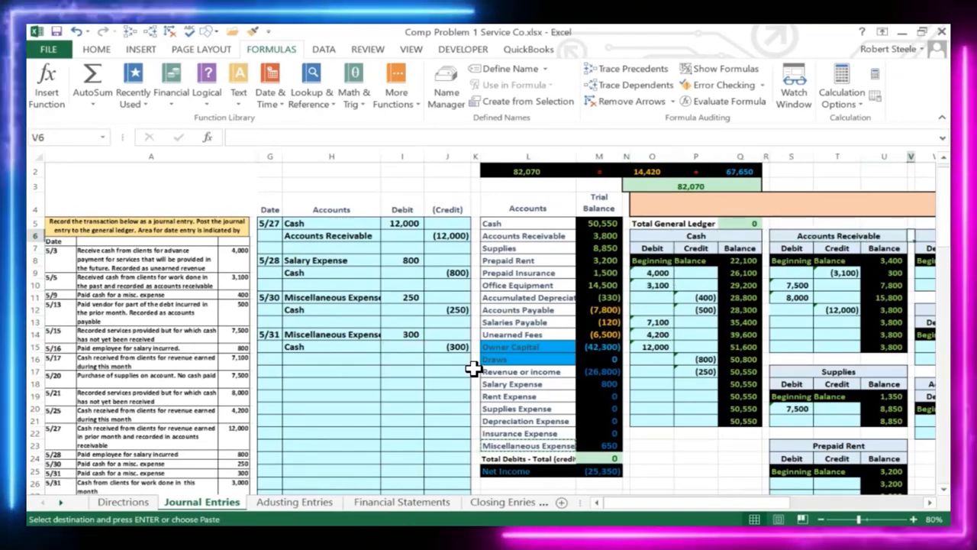
key(Right)
key(Right)
key(Right)
key(Right)
key(Right)
key(Right)
key(Right)
key(Right)
key(Right)
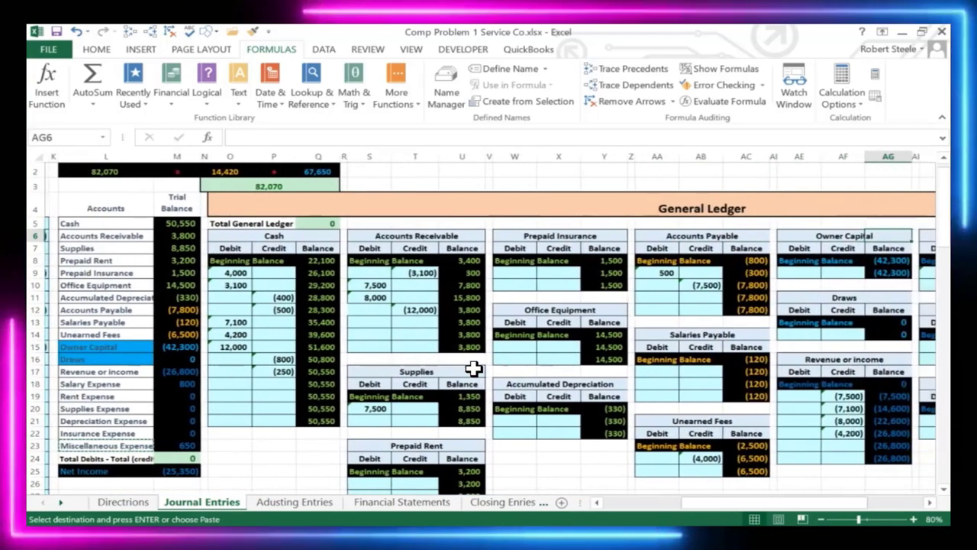
key(Right)
key(Right)
key(Right)
key(Right)
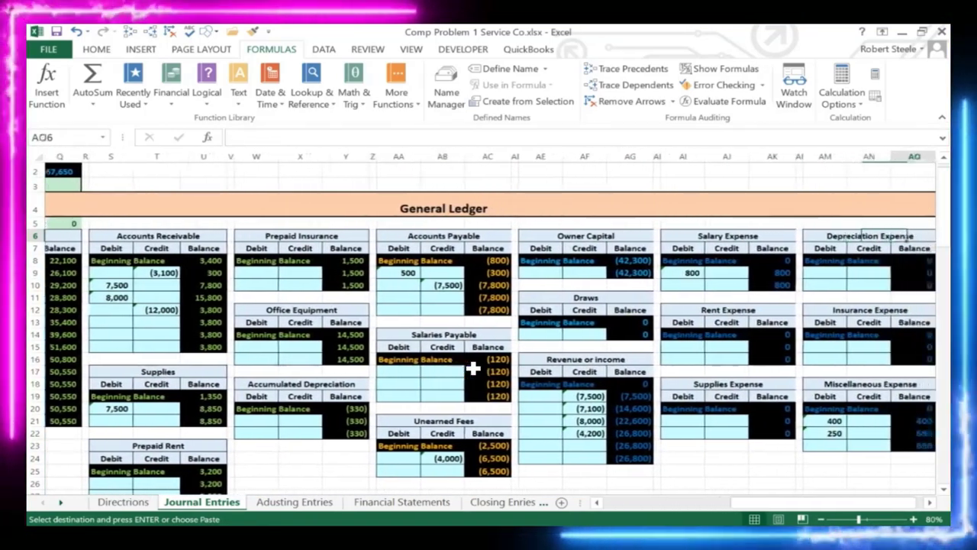
key(Right)
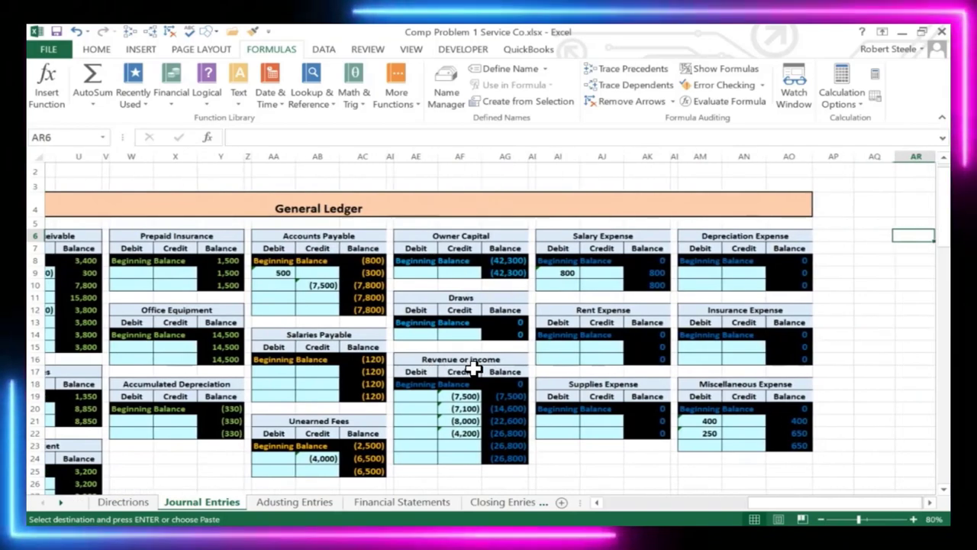
key(Down)
key(Down)
key(Down)
key(Down)
key(Down)
key(Down)
key(Down)
key(Down)
key(Down)
key(Down)
key(Down)
key(Down)
key(Down)
key(Down)
key(Down)
key(Down)
key(Down)
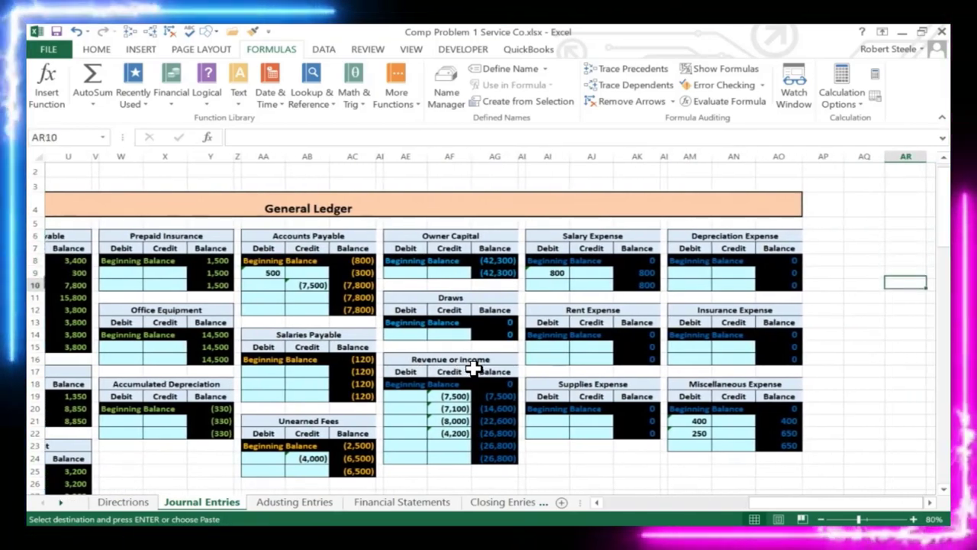
key(Left)
key(Left)
key(Left)
key(Left)
key(Left)
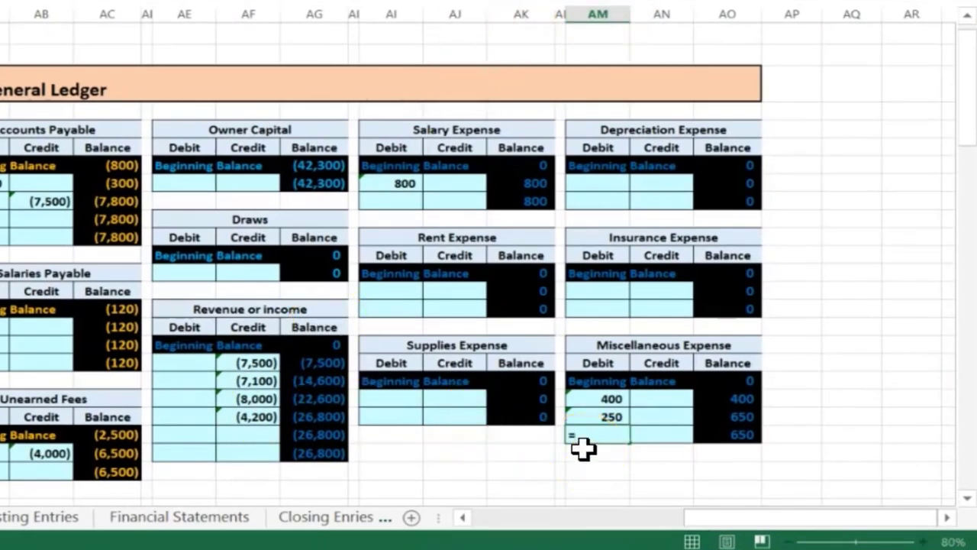
text(=)
key(Left)
key(Left)
key(Left)
key(Left)
key(Left)
key(Left)
key(Left)
key(Left)
key(Left)
key(Left)
key(Left)
key(Left)
key(Left)
key(Left)
key(Left)
key(Left)
key(Left)
key(Left)
key(Left)
key(Left)
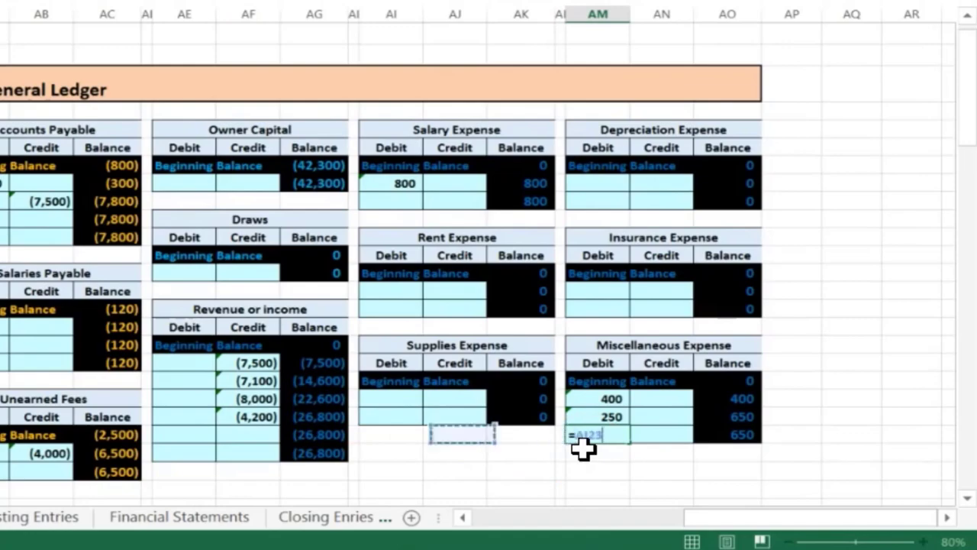
key(Right)
key(Right)
key(Right)
key(Up)
key(Up)
key(Up)
key(Up)
key(Up)
key(Up)
key(Up)
key(Up)
key(Up)
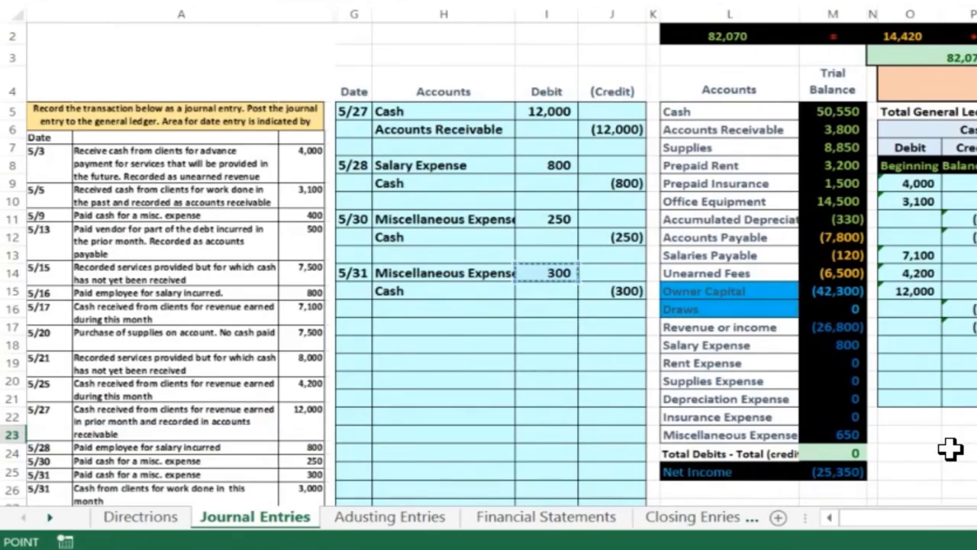
key(Return)
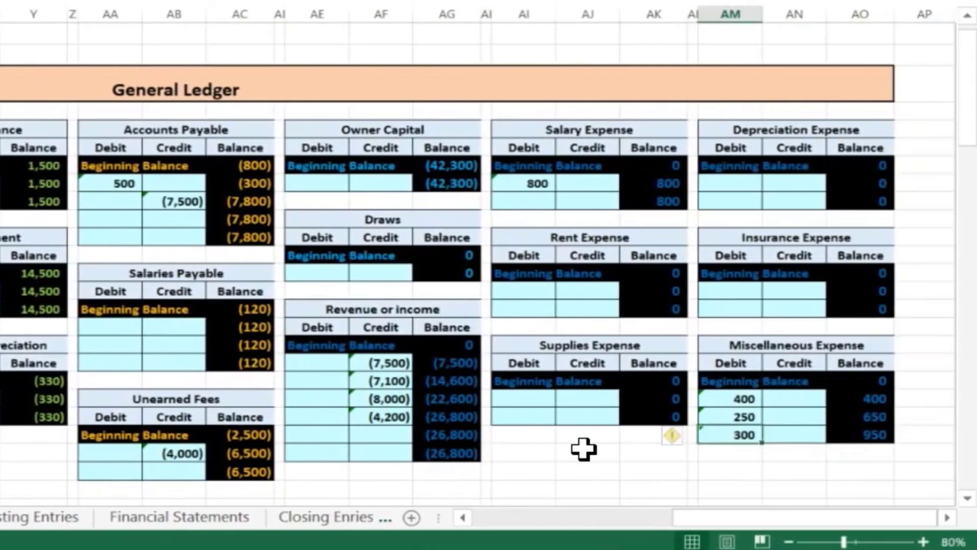
Step: Check the Miscellaneous Expense balance in the ledger and trial balance, and the difference between total debits and credits
key(Right)
key(Right)
key(Up)
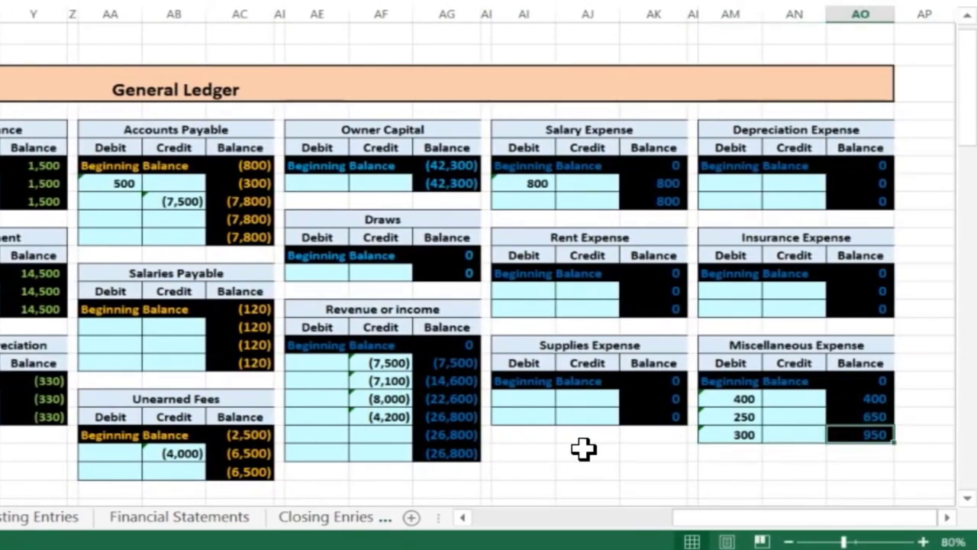
key(Left)
key(ctrl+Left)
key(ctrl+Left)
key(ctrl+Left)
key(ctrl+Left)
key(ctrl+Left)
key(ctrl+Left)
key(ctrl+Left)
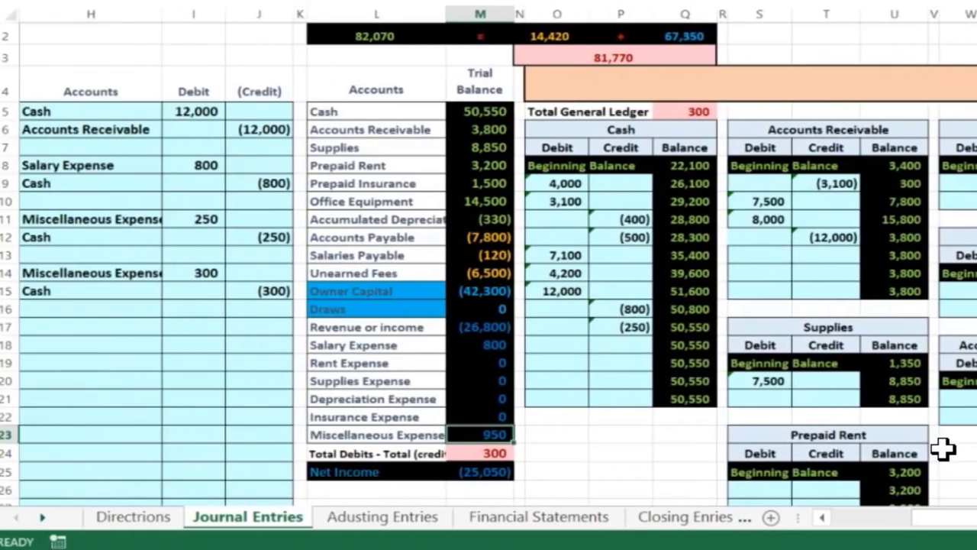
key(Down)
key(Right)
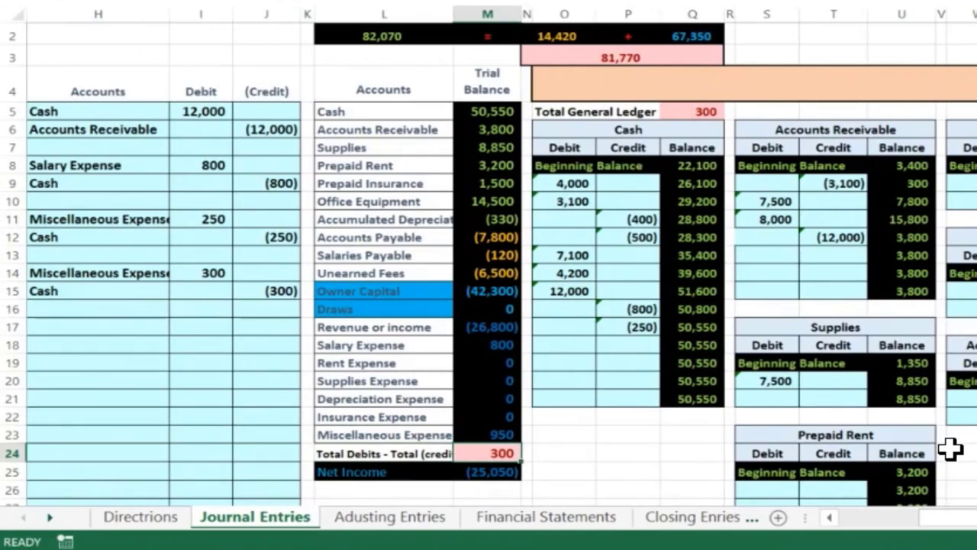
Step: Post the 5/31 credit to the Cash ledger account by linking P18 to the journal amount in J15
key(Up)
key(Up)
key(Up)
key(Up)
key(Up)
key(Up)
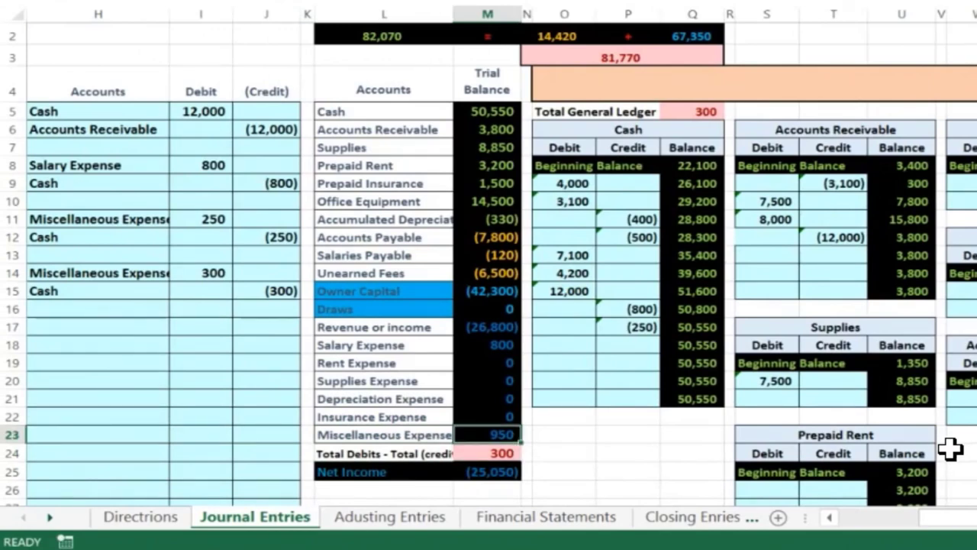
key(Right)
key(Right)
key(Right)
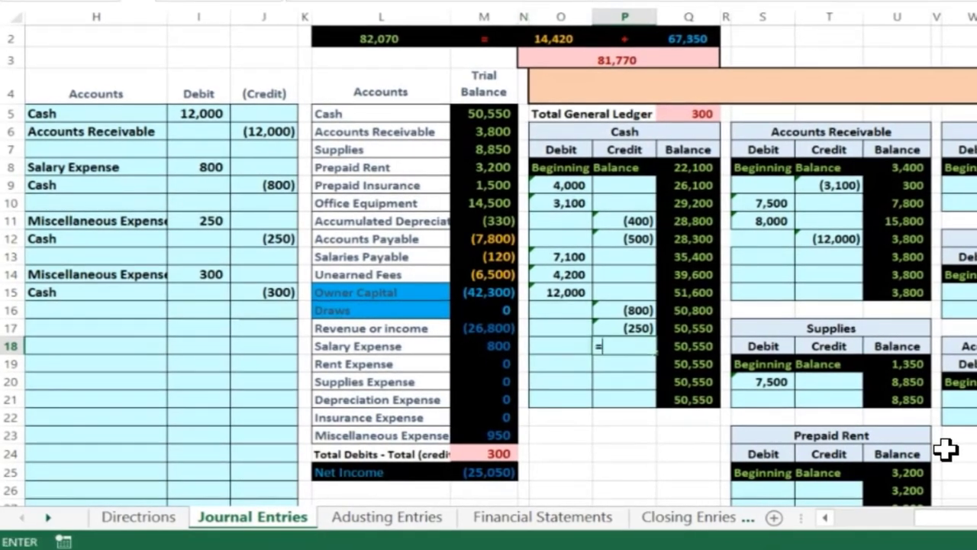
text(=)
key(Left)
key(Left)
key(Left)
key(Left)
key(Left)
key(Left)
key(Up)
key(Up)
key(Up)
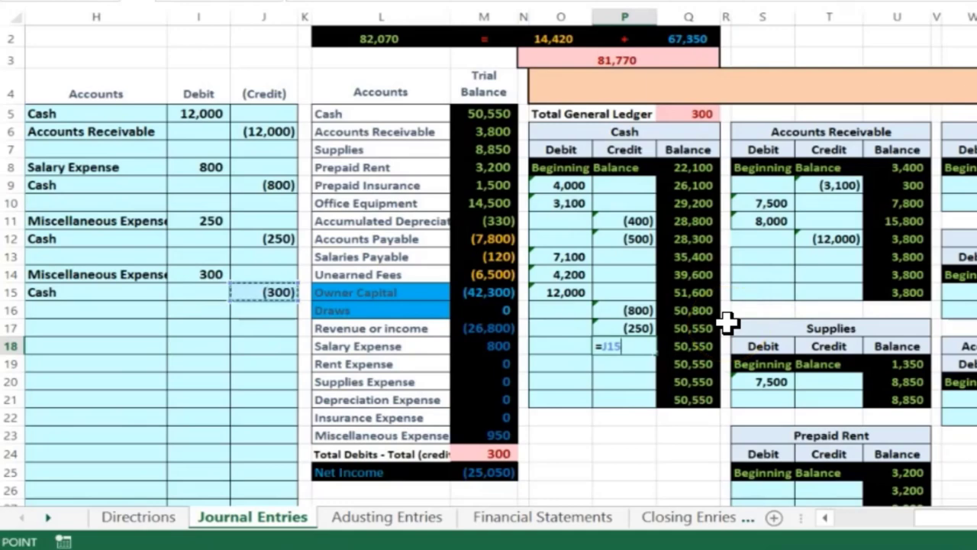
key(Return)
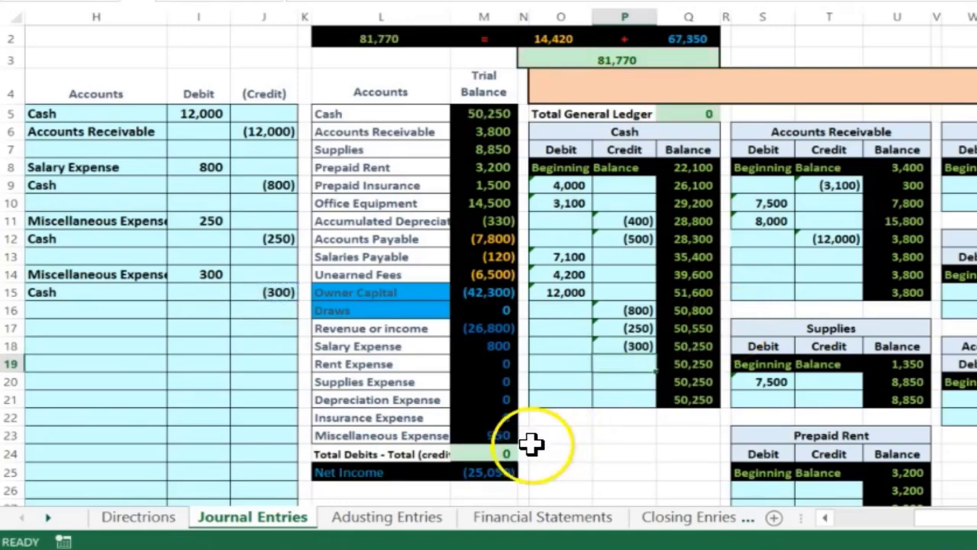
Step: Review the debit-credit difference, net income, and the revenue and expense balances in M17:M23 of the trial balance
click(502, 451)
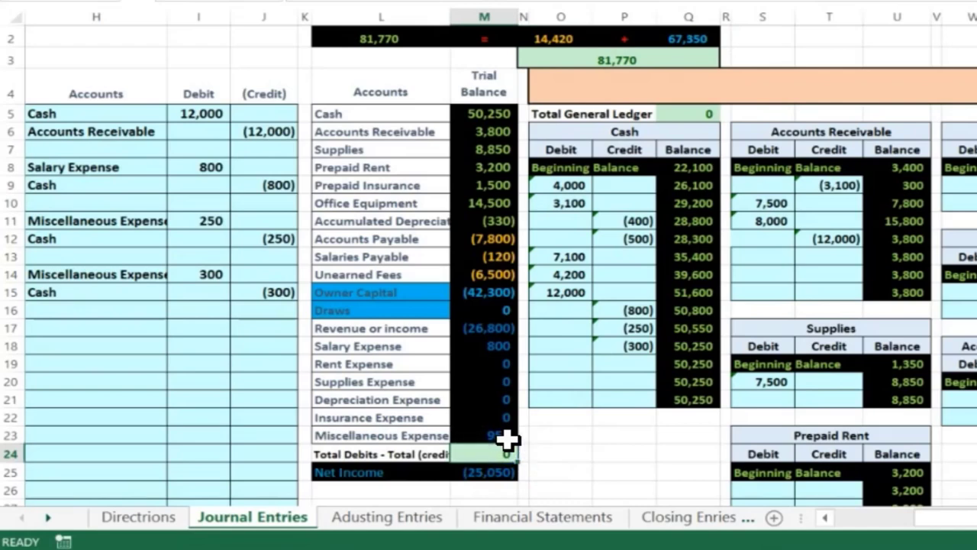
click(506, 463)
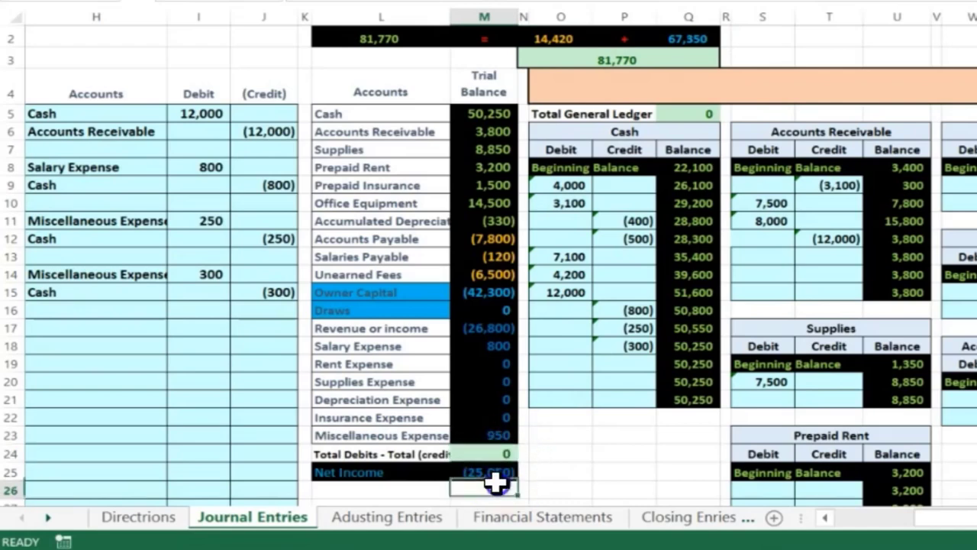
click(421, 479)
click(472, 330)
drag(468, 329, 465, 433)
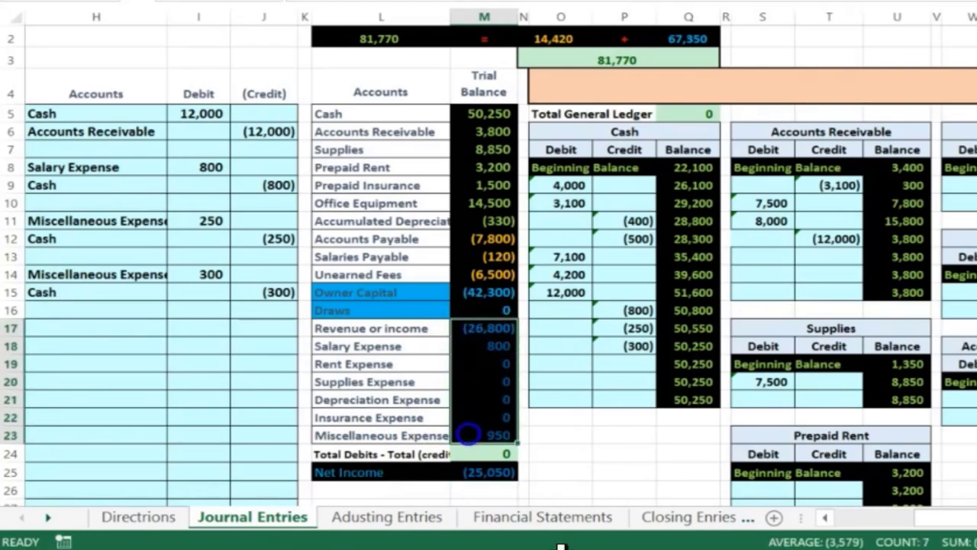
Step: Start the next journal entry by entering the date 5/31 in G17
click(92, 323)
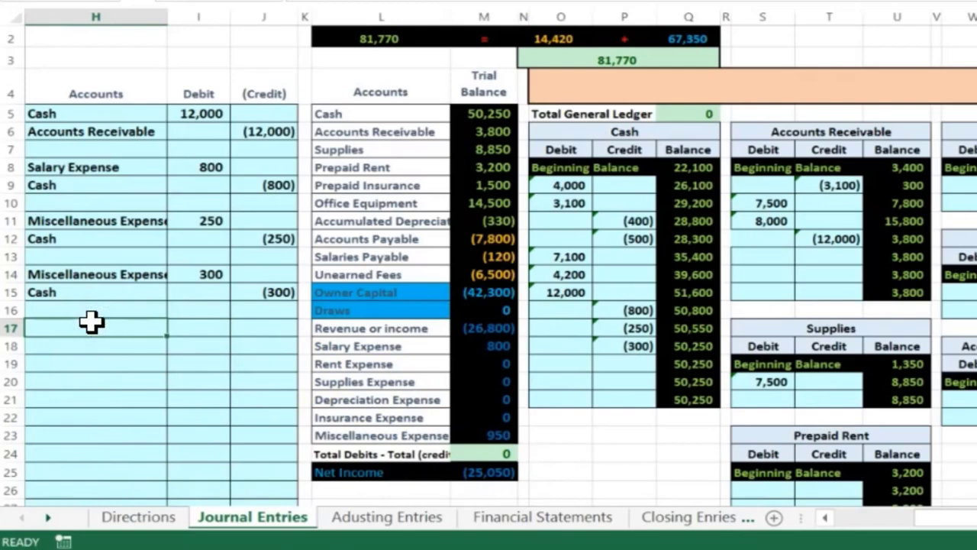
scroll(91, 323, left, 5)
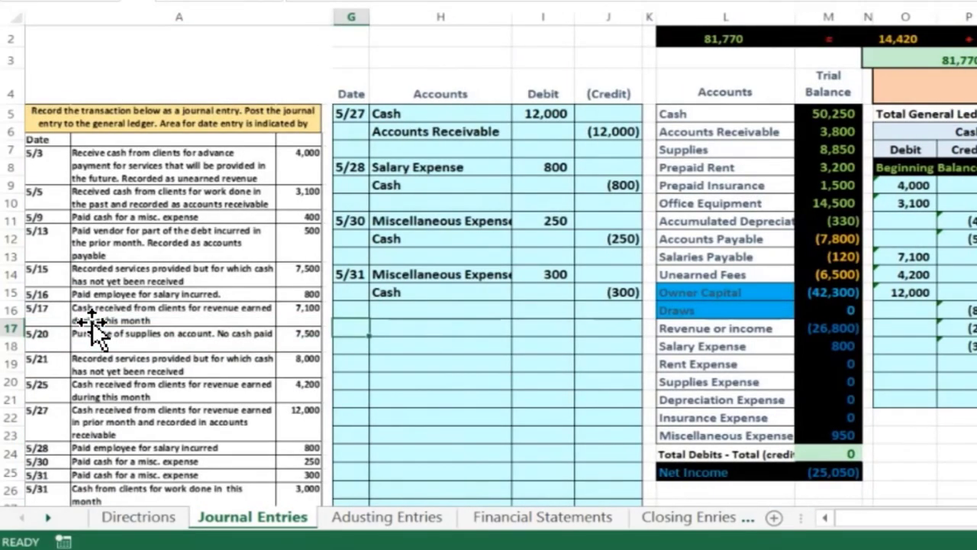
scroll(91, 321, down, 2)
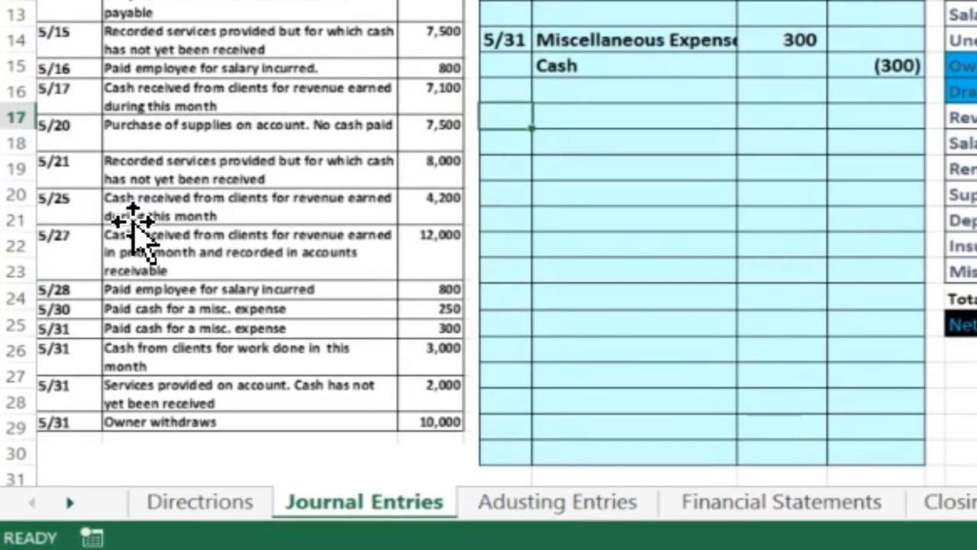
text(5/)
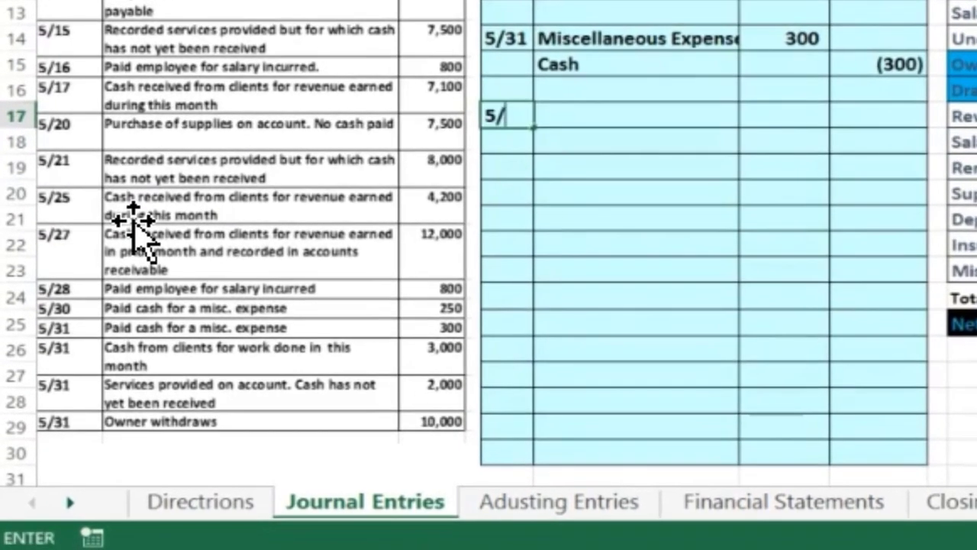
text(31)
key(Return)
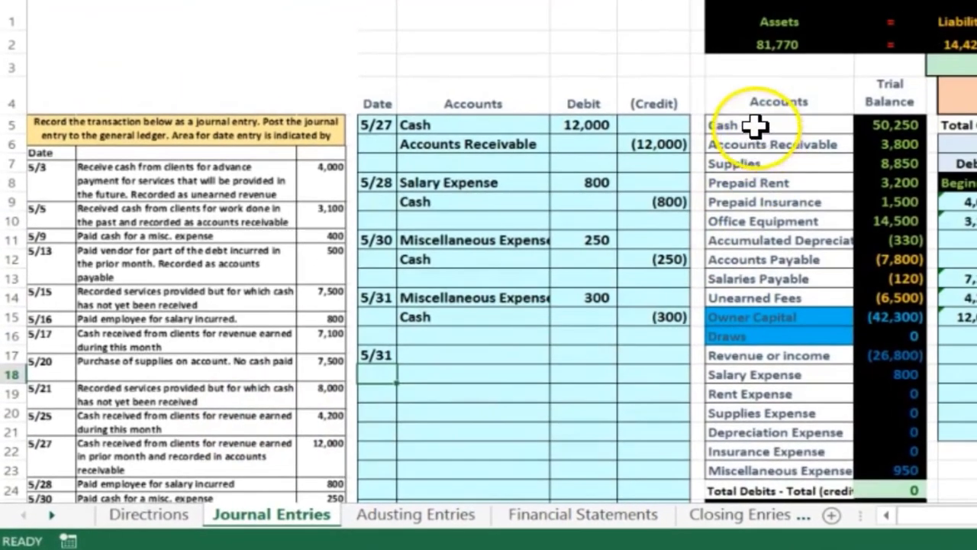
Step: Copy the Cash account name from the trial balance and paste it as values only into H17 as the debit account
click(856, 130)
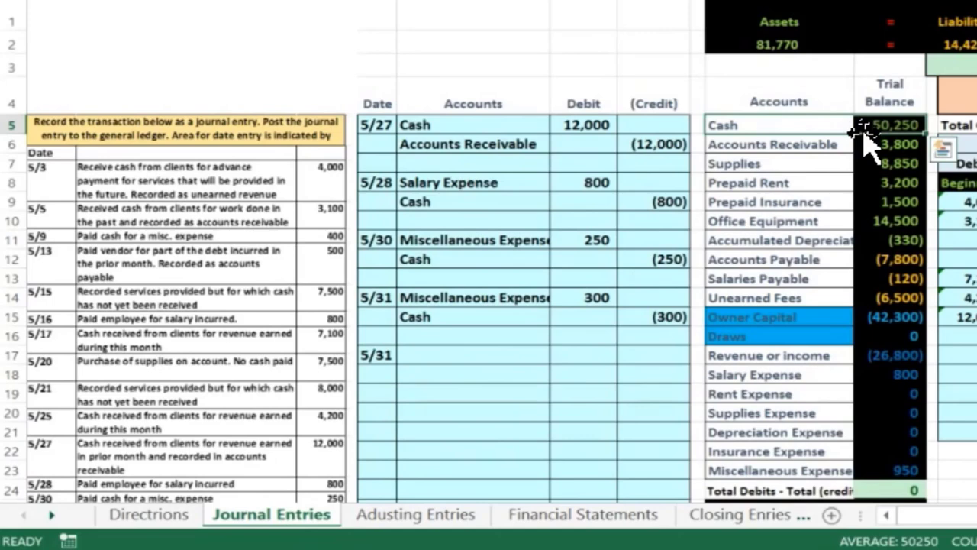
right_click(785, 122)
click(809, 135)
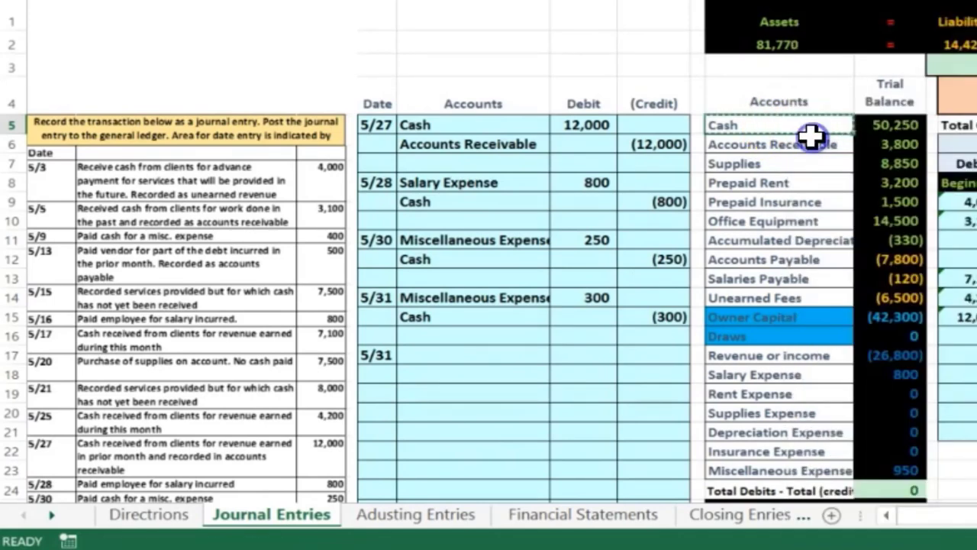
click(455, 357)
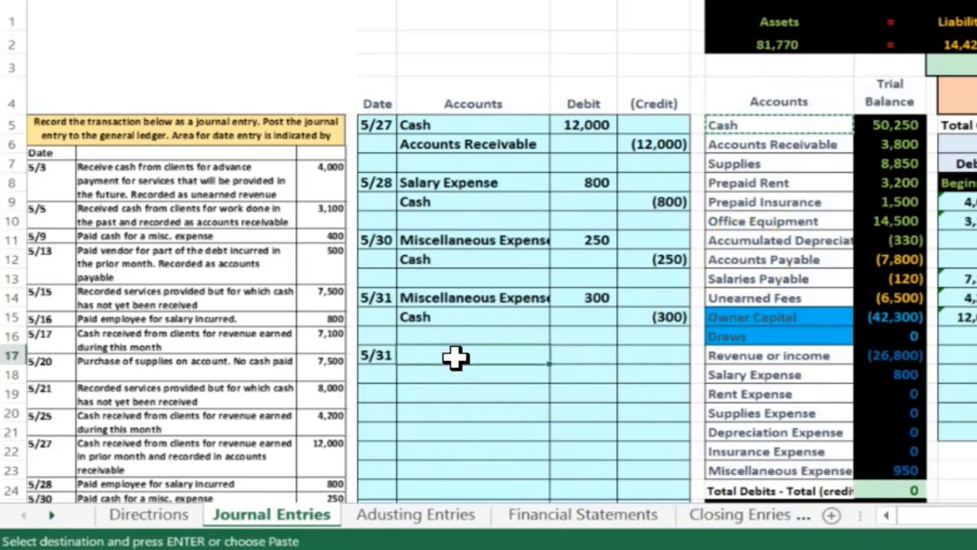
right_click(458, 357)
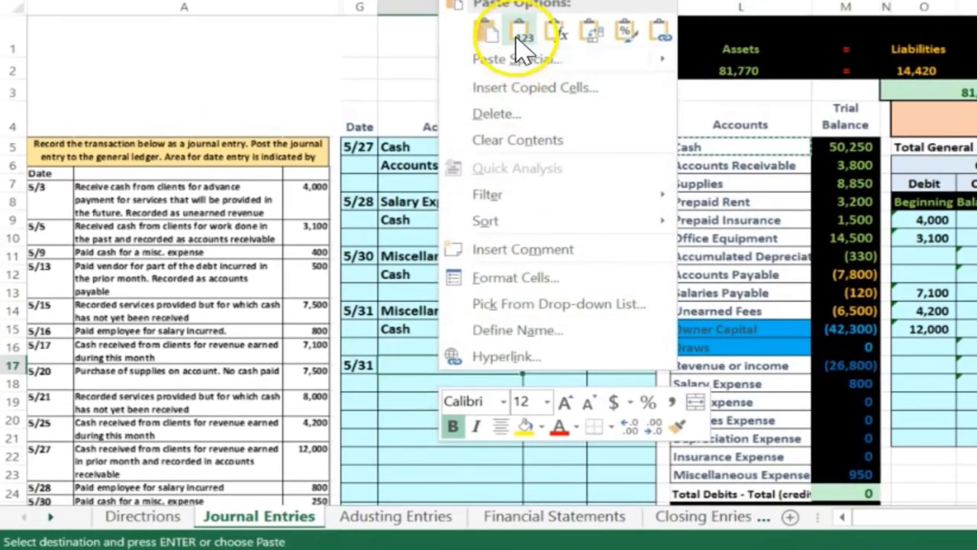
click(517, 37)
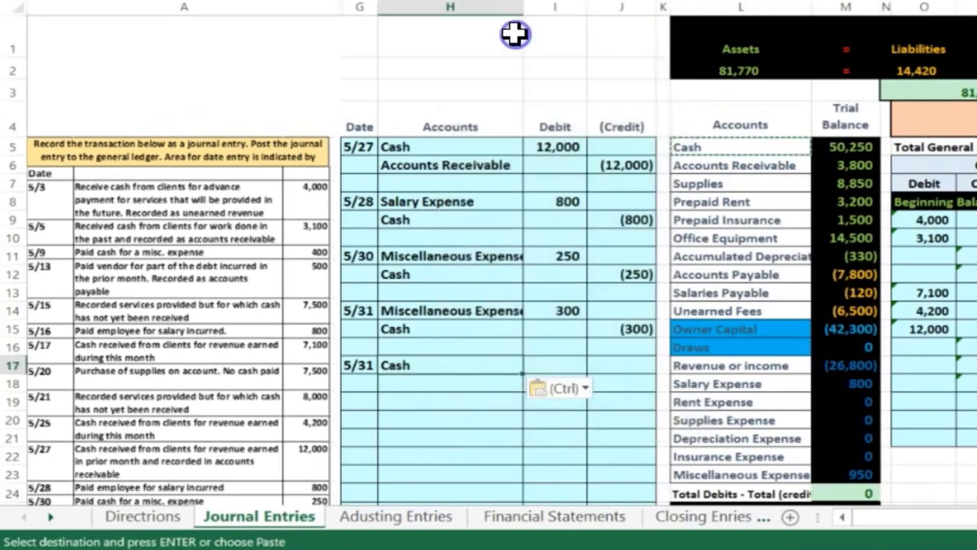
scroll(508, 374, down, 2)
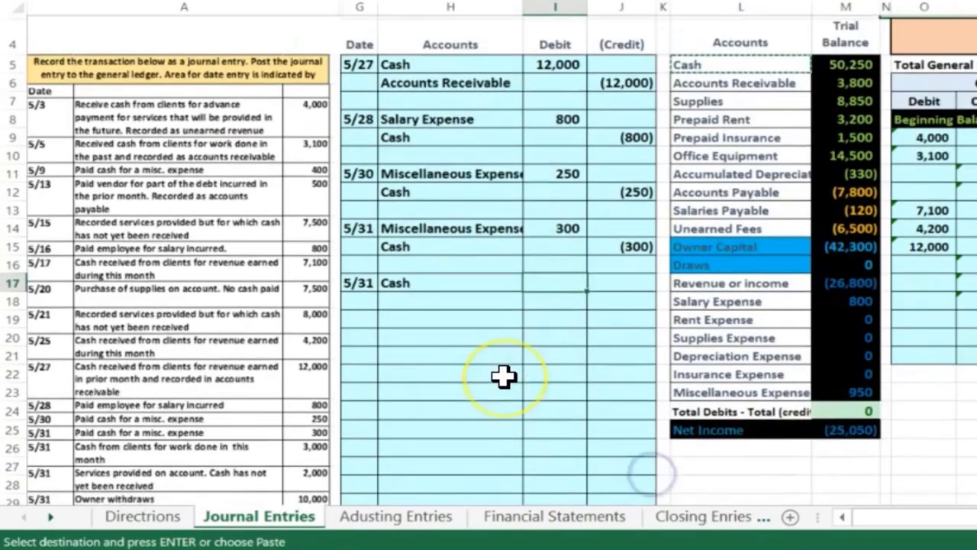
key(Escape)
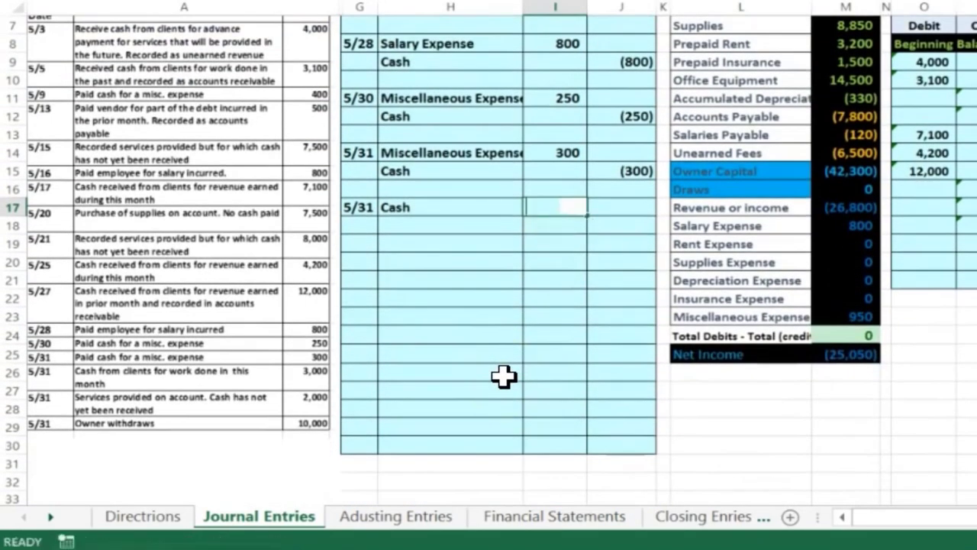
Step: Enter 3000 as the debit in I17 and -3000 as the credit in J18 for the 5/31 cash entry
key(Down)
key(Right)
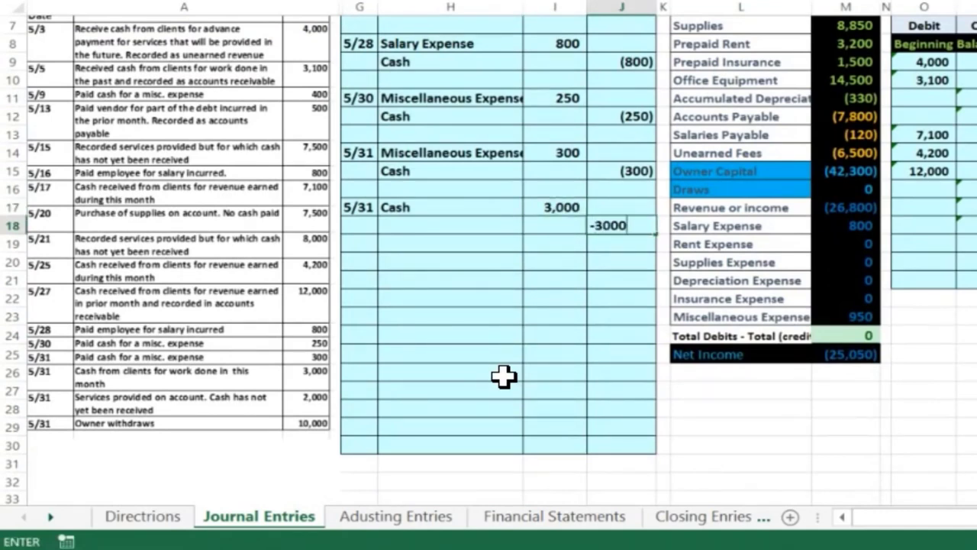
key(Return)
key(Up)
key(Left)
key(Left)
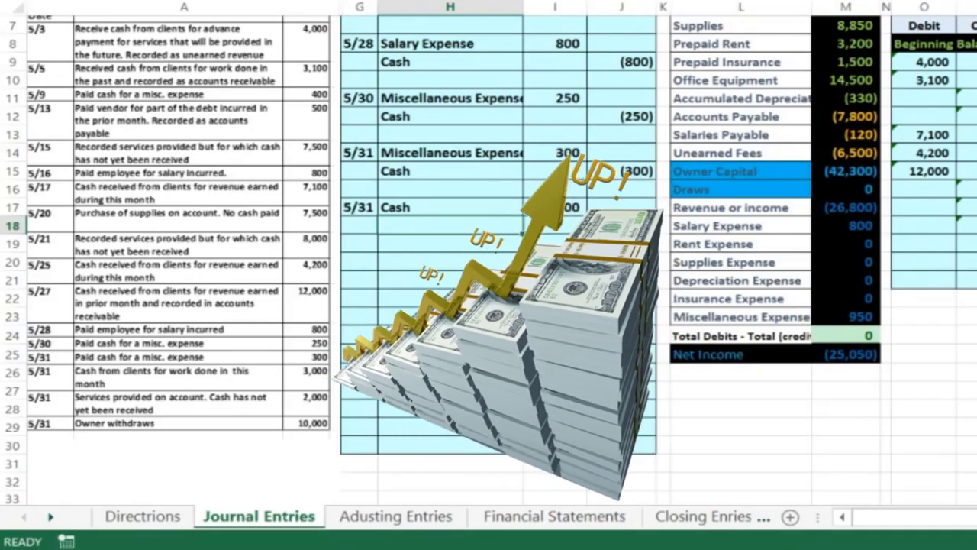
Step: Copy the Revenue or income account name from the trial balance and paste it as values only into H18 as the credit account
scroll(503, 378, up, 2)
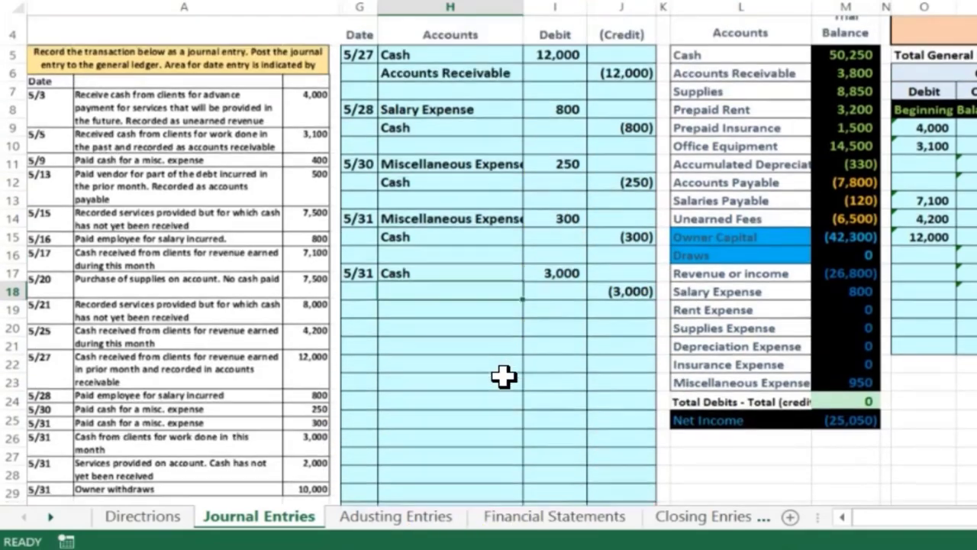
drag(722, 61, 825, 157)
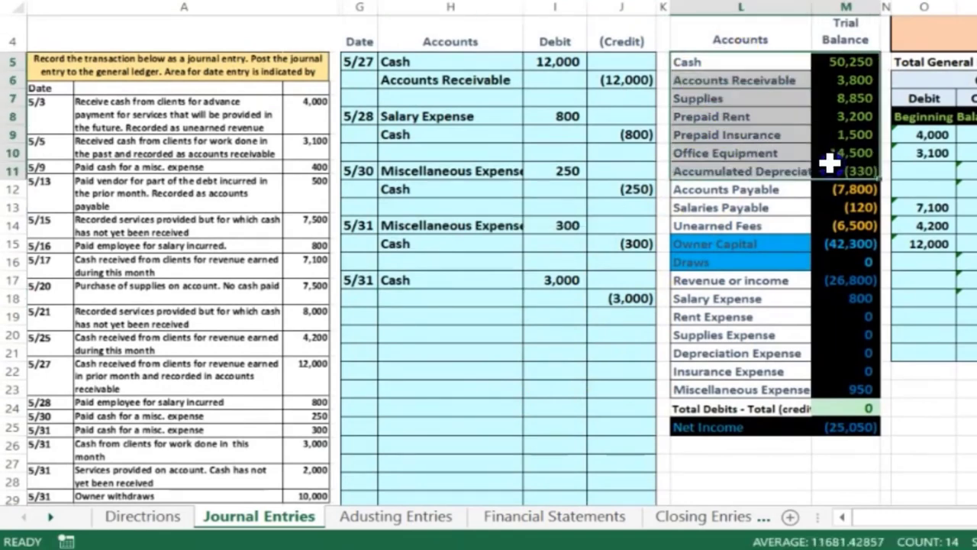
mouse_move(806, 189)
mouse_down()
mouse_move(833, 221)
mouse_move(807, 244)
mouse_move(709, 270)
mouse_up()
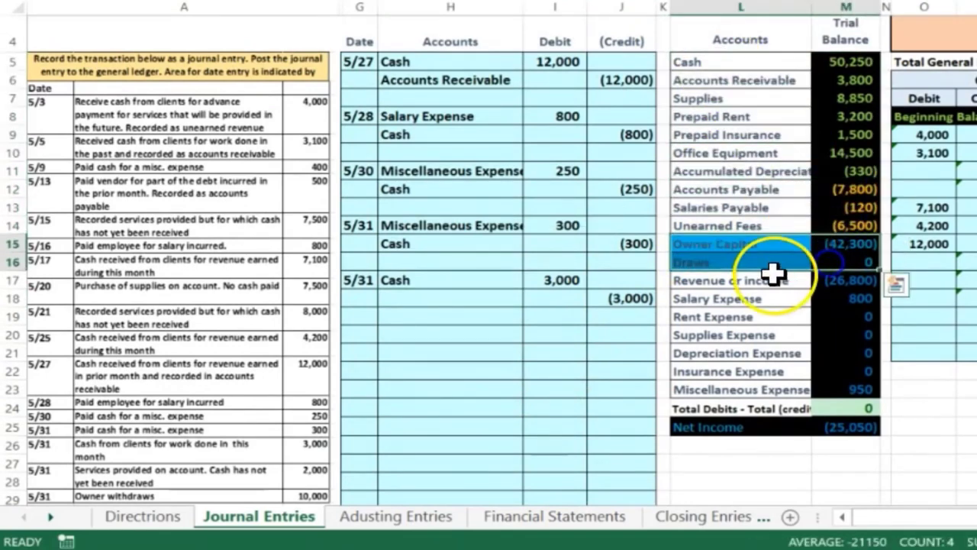
ctrl+click(815, 280)
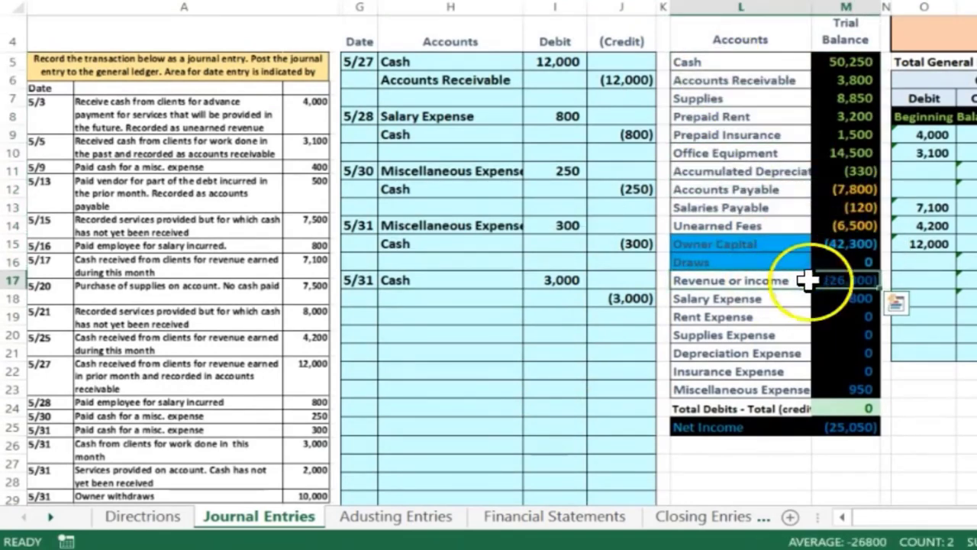
click(744, 278)
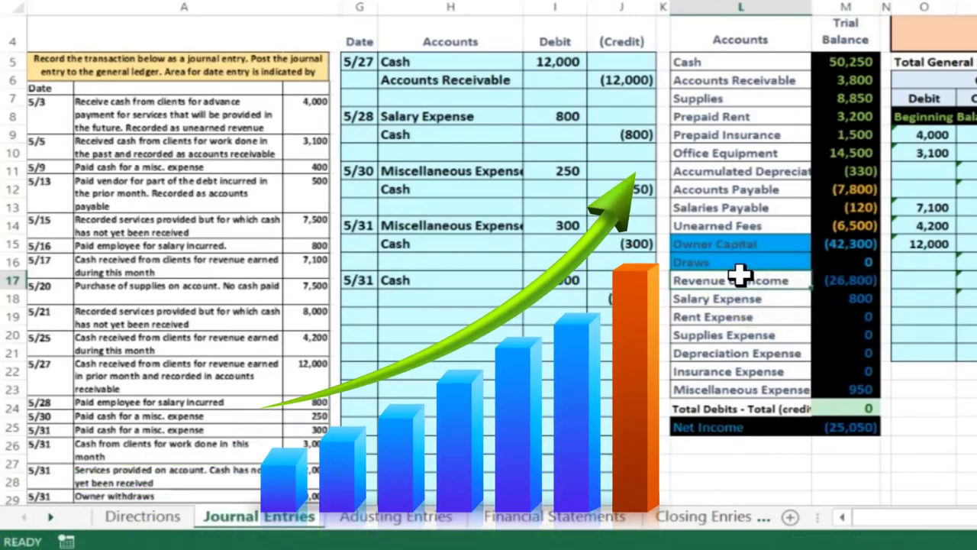
right_click(739, 278)
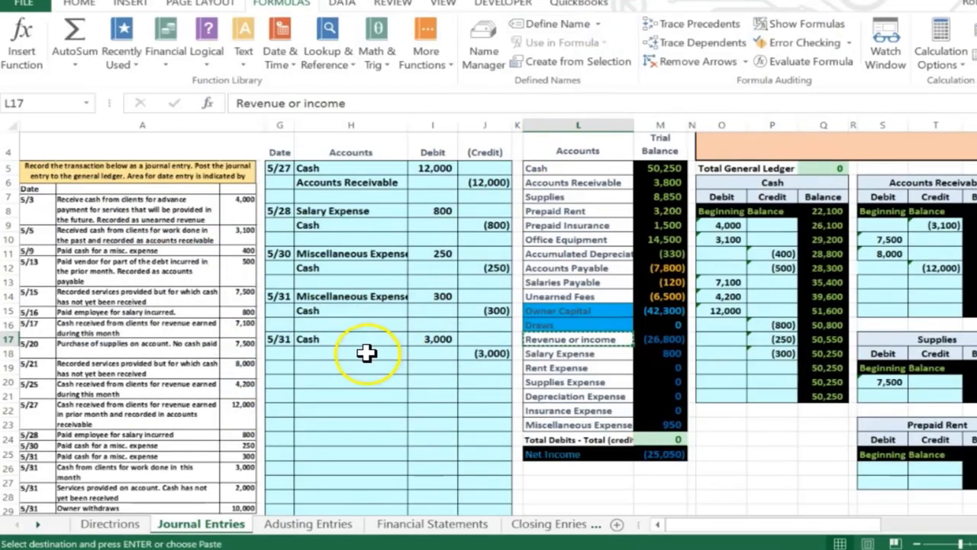
click(367, 353)
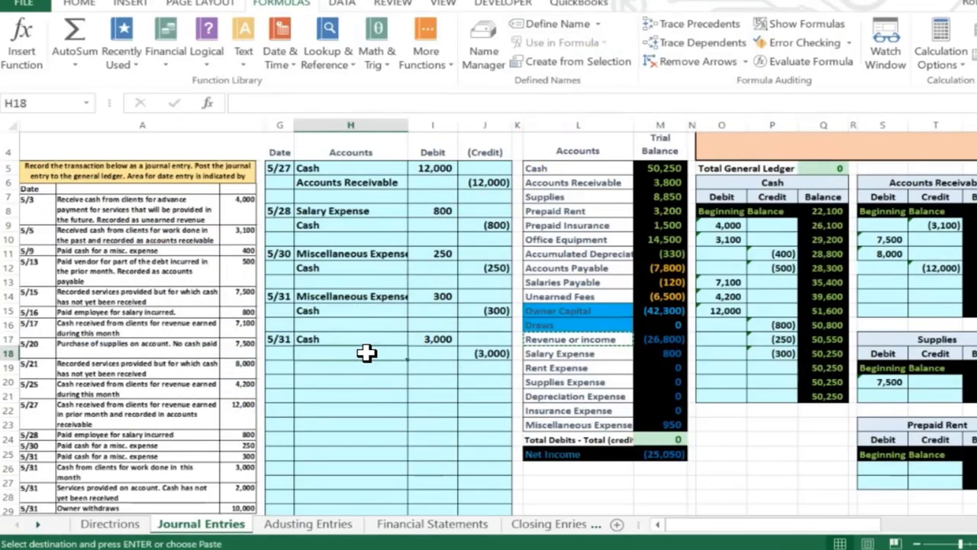
right_click(367, 353)
click(433, 89)
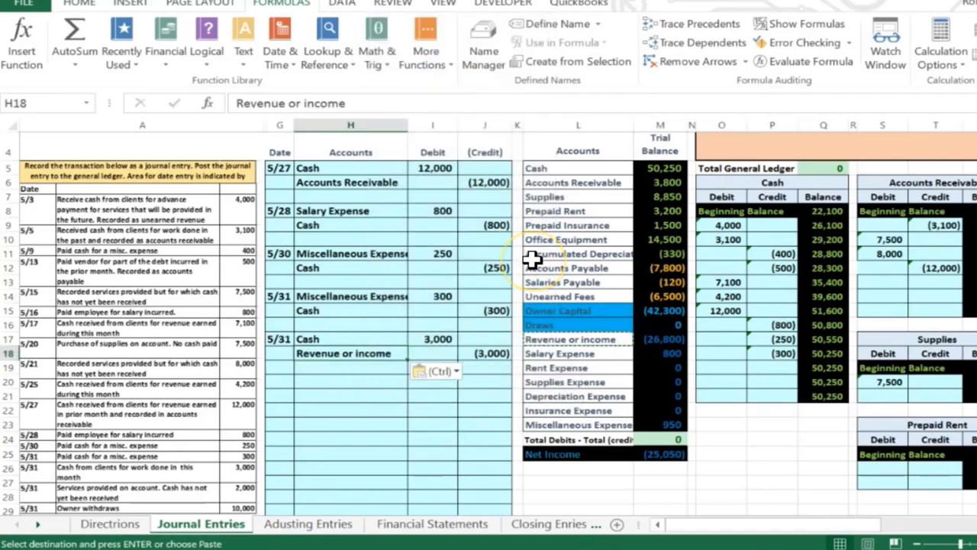
Step: Post the 5/31 debit to the Cash ledger account by linking O19 to the journal amount in I17
key(Right)
key(Right)
key(Right)
key(Right)
key(Right)
key(Right)
key(Right)
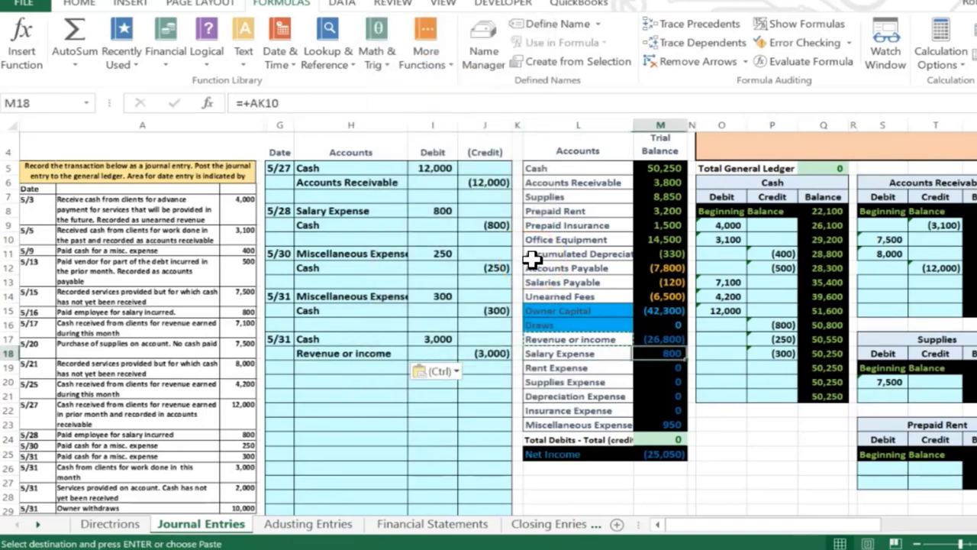
key(Down)
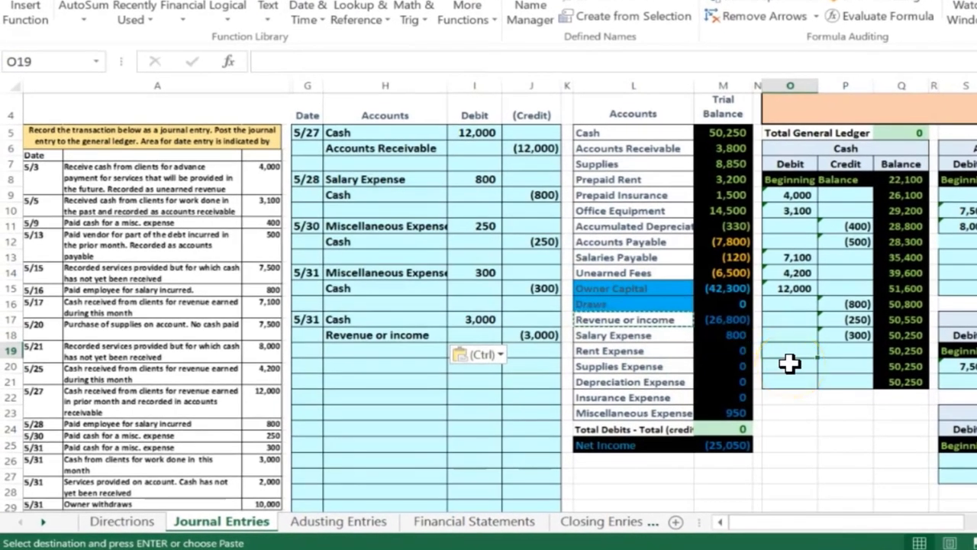
text(=)
key(Left)
key(Left)
key(Left)
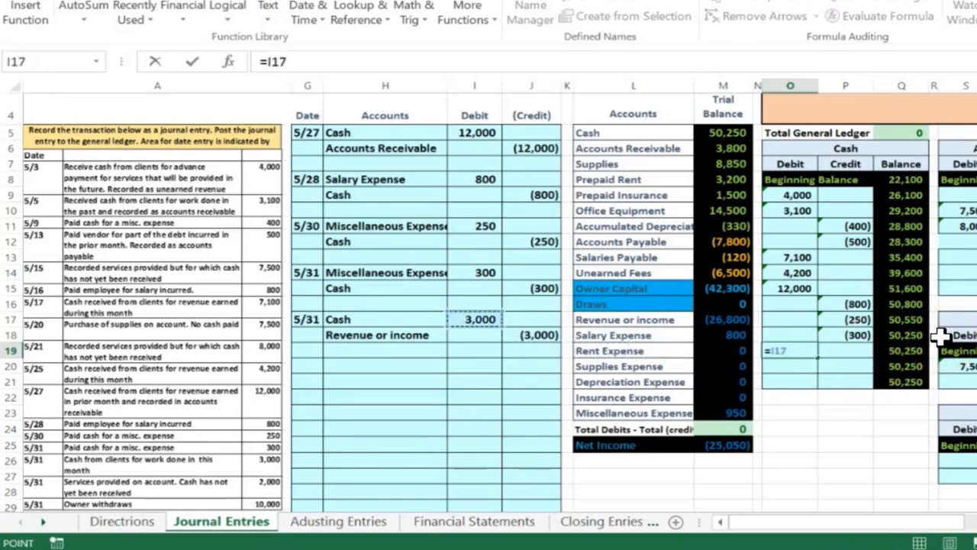
key(Return)
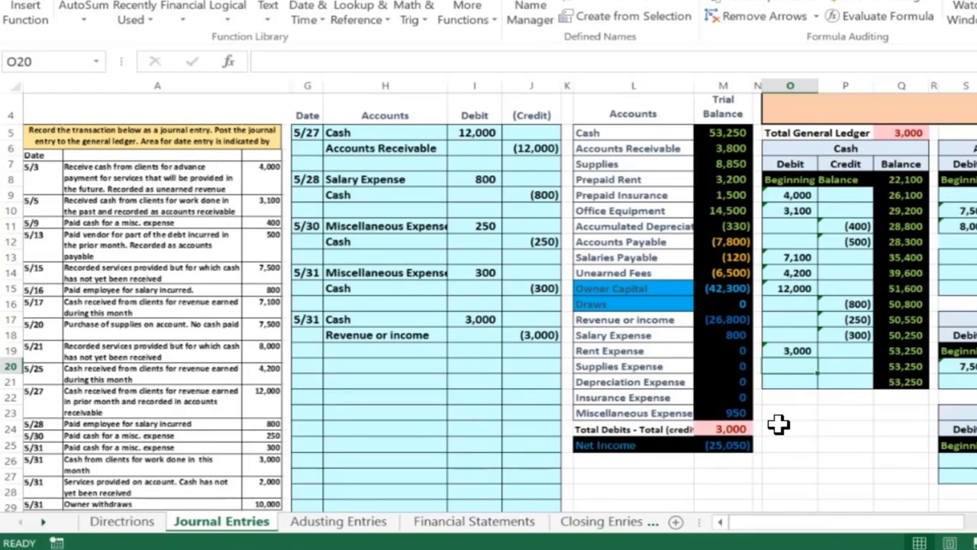
Step: Post the 5/31 credit to the Revenue or income ledger account by linking AF23 to the journal amount in J18
key(Right)
key(Right)
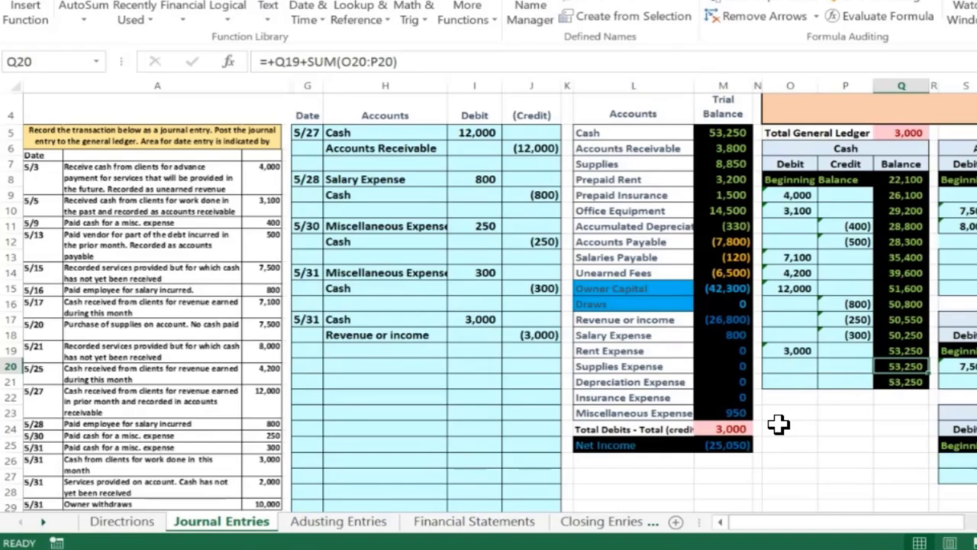
key(Right)
key(Right)
key(Right)
key(Right)
key(Right)
key(Right)
key(Right)
key(Right)
key(Right)
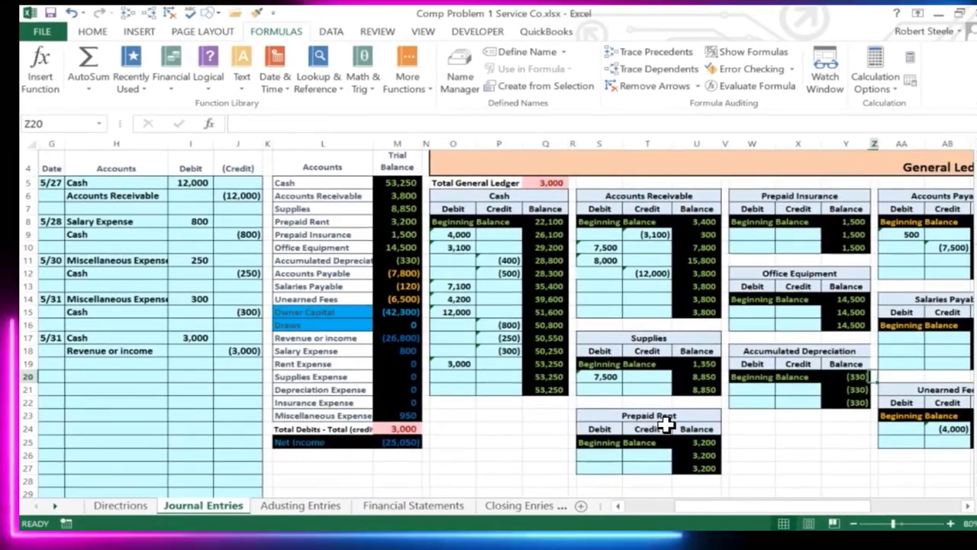
key(Right)
key(Right)
key(Right)
key(Right)
key(Right)
key(Right)
key(Right)
key(Right)
key(Right)
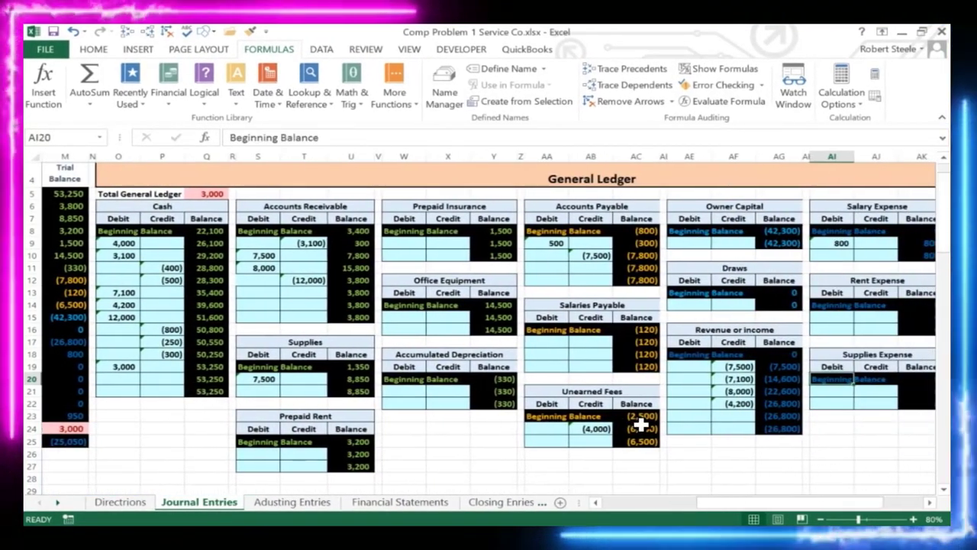
key(Left)
key(Left)
key(Left)
key(Left)
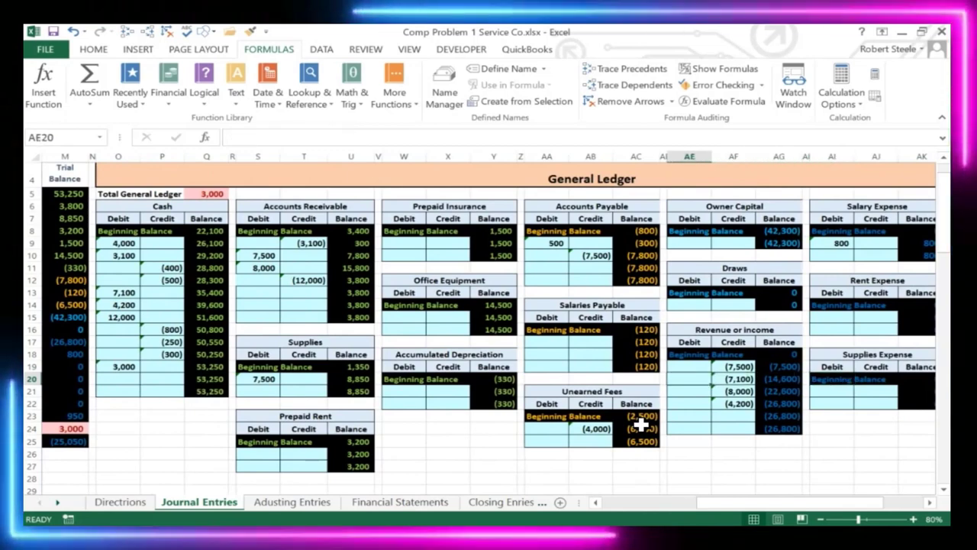
key(Down)
key(Down)
key(Down)
key(Right)
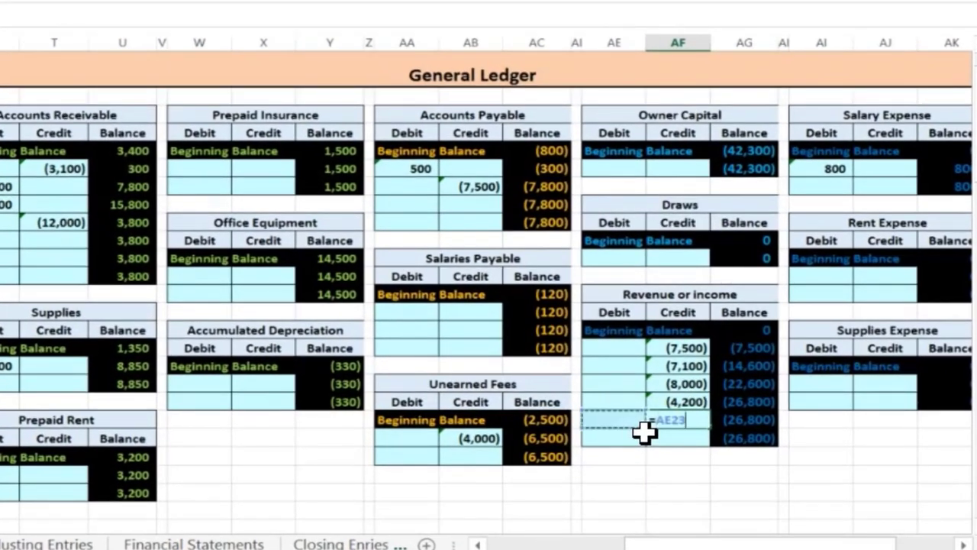
key(Left)
key(Left)
key(Left)
key(Left)
key(Left)
key(Left)
key(Left)
key(Left)
key(Left)
key(Left)
key(Left)
key(Left)
key(Left)
key(Left)
key(Left)
key(Left)
key(Left)
key(Left)
key(Left)
key(Left)
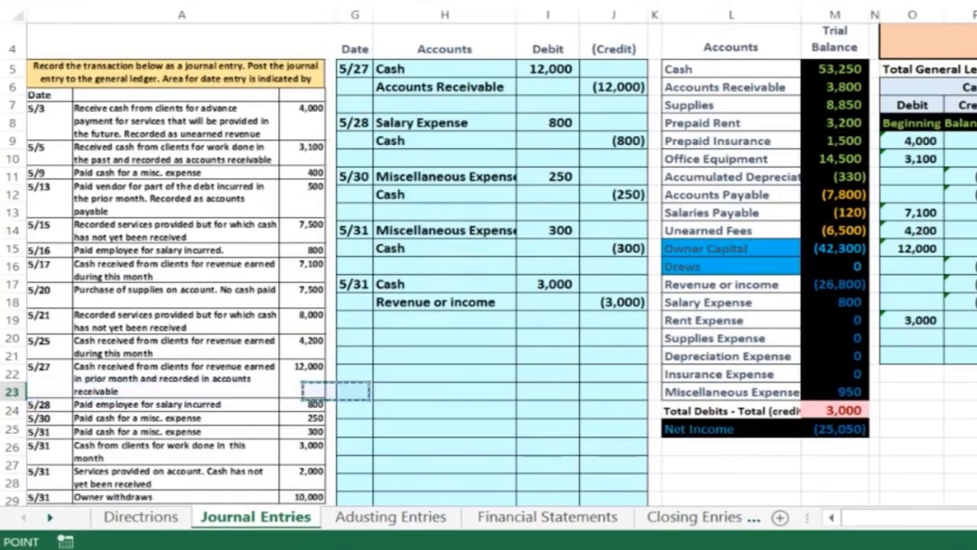
key(Right)
key(Right)
key(Right)
key(Up)
key(Up)
key(Up)
key(Up)
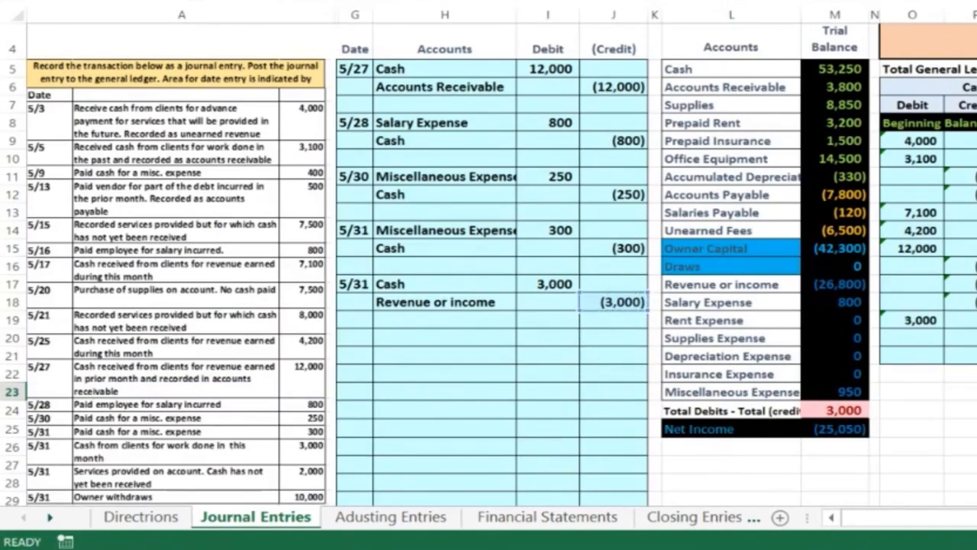
key(Return)
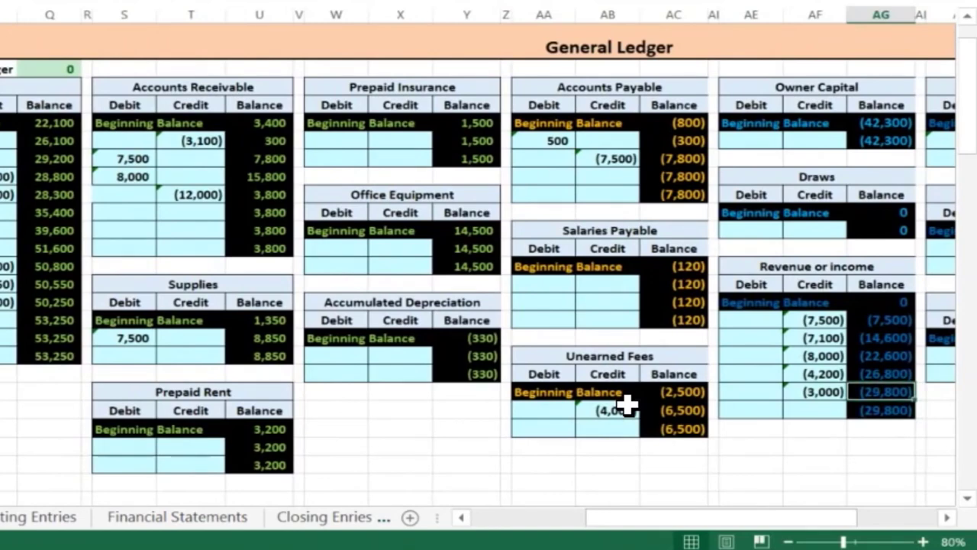
Step: Review the Revenue or income balance, the expense balances in M17:M23, the debit-credit difference and net income in the trial balance
key(Left)
key(Left)
key(Left)
key(Left)
key(Left)
key(Left)
key(Left)
key(Left)
key(Left)
key(Left)
key(Left)
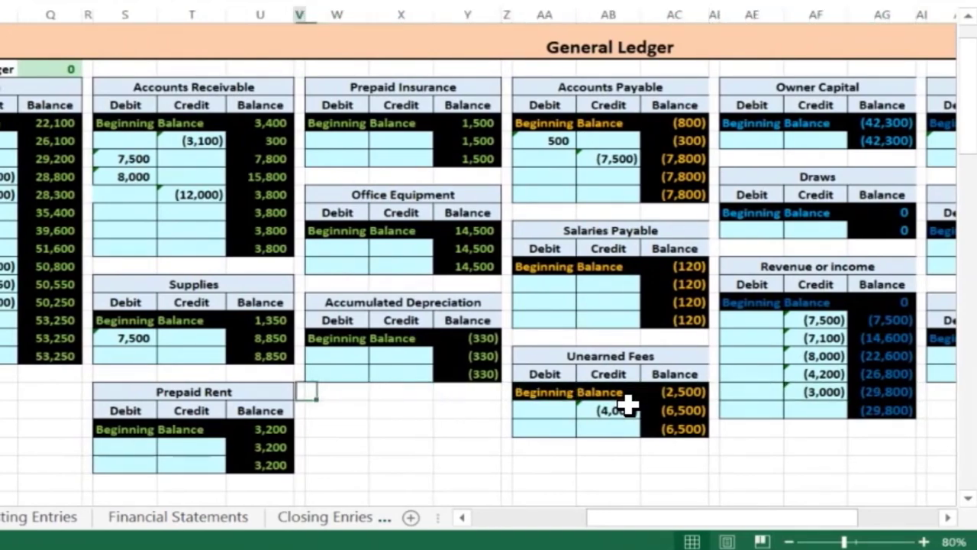
key(Left)
key(Left)
key(Left)
key(Left)
key(Left)
key(Left)
key(Left)
key(Left)
key(Left)
key(Up)
key(Up)
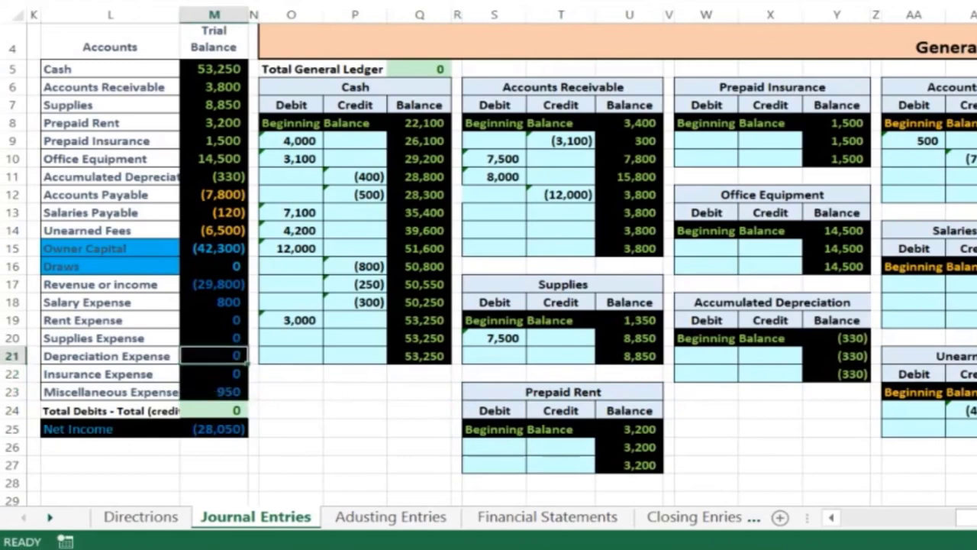
key(Up)
key(Up)
key(Up)
key(Left)
key(Left)
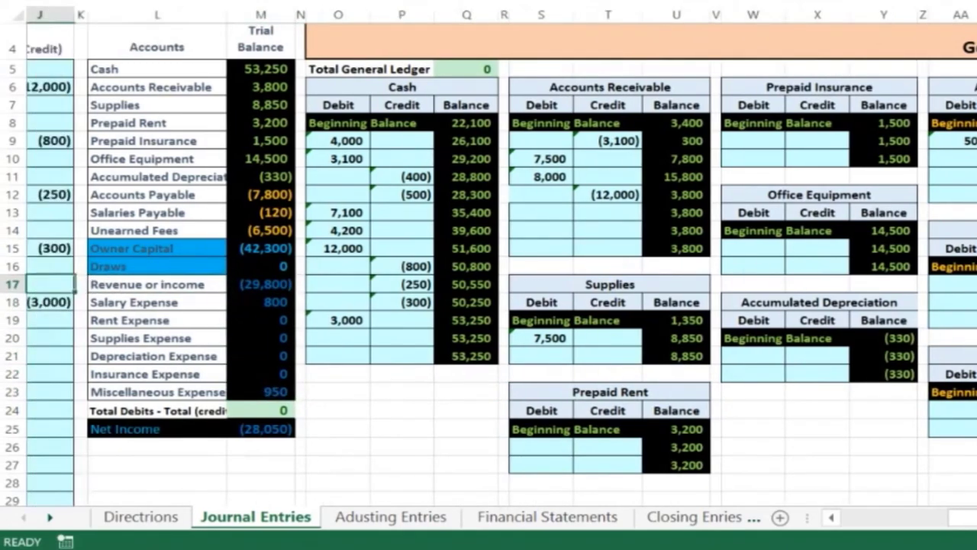
key(Right)
key(Right)
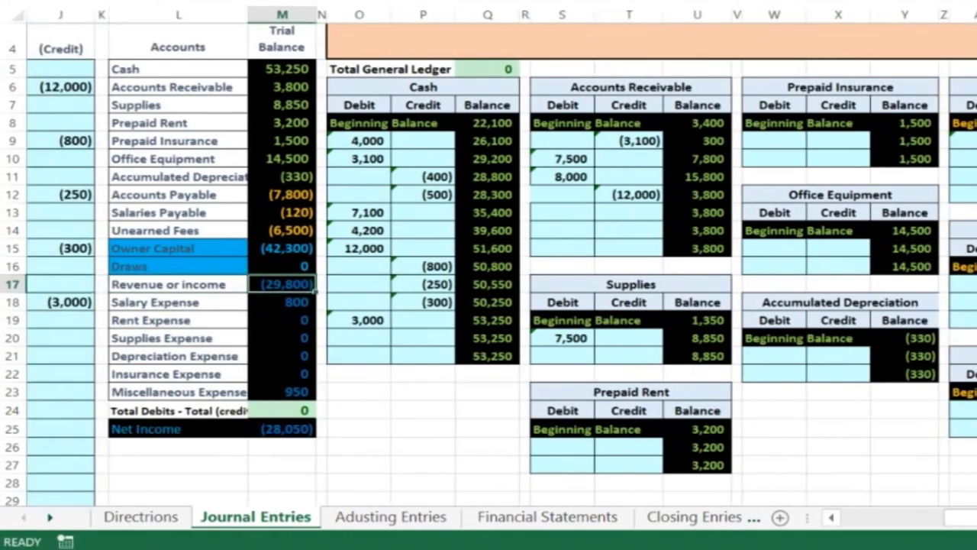
drag(298, 284, 304, 388)
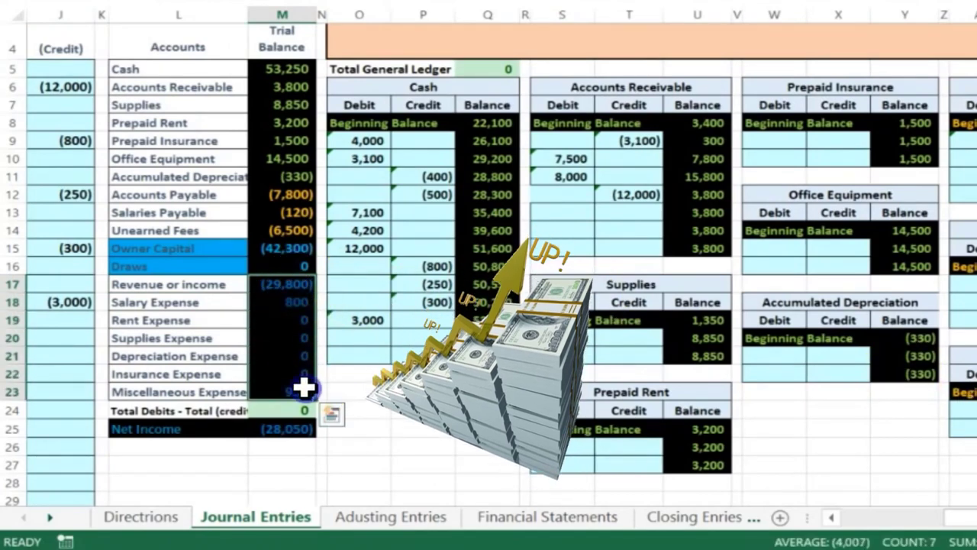
Step: Start the journal entry for services provided on account by entering the date 5/31 in G20
key(Left)
key(Left)
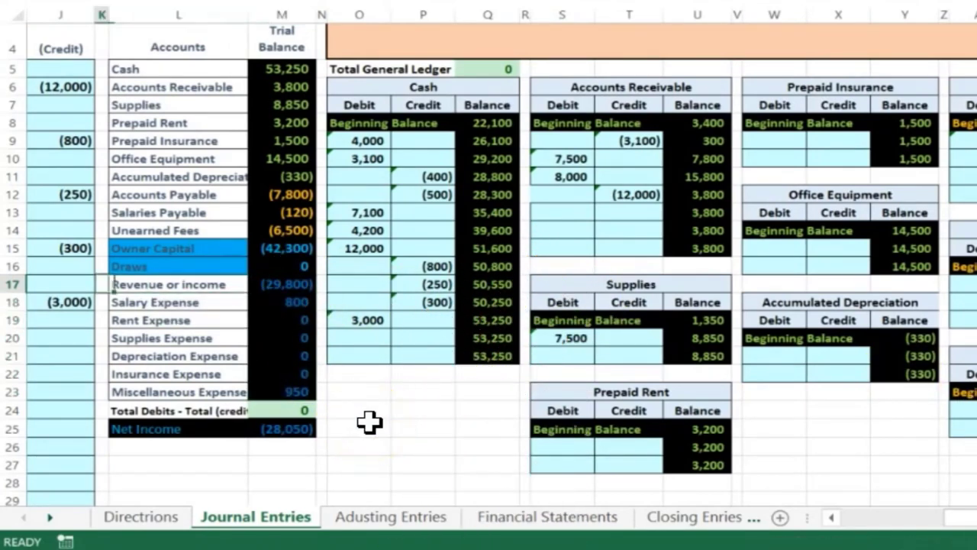
key(Left)
key(Left)
key(Left)
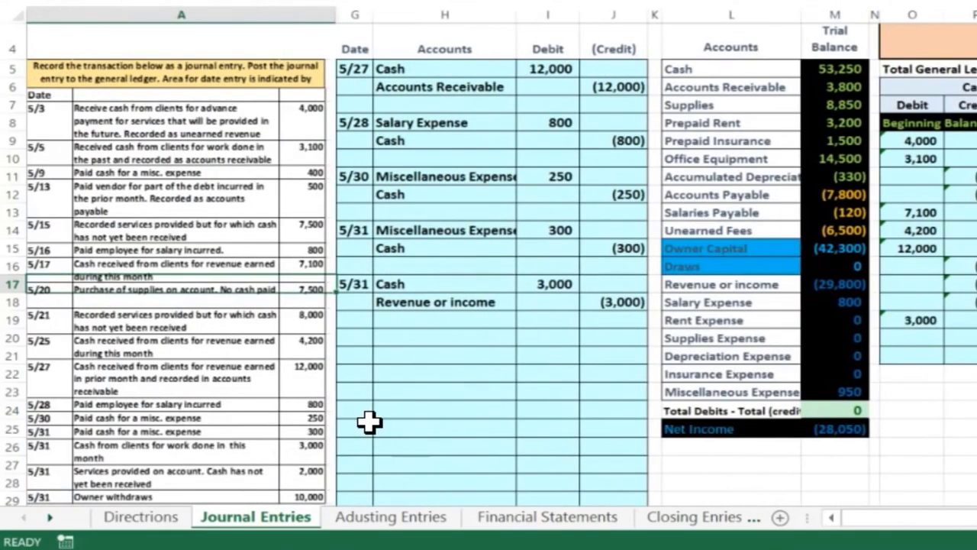
key(Down)
key(Down)
key(Down)
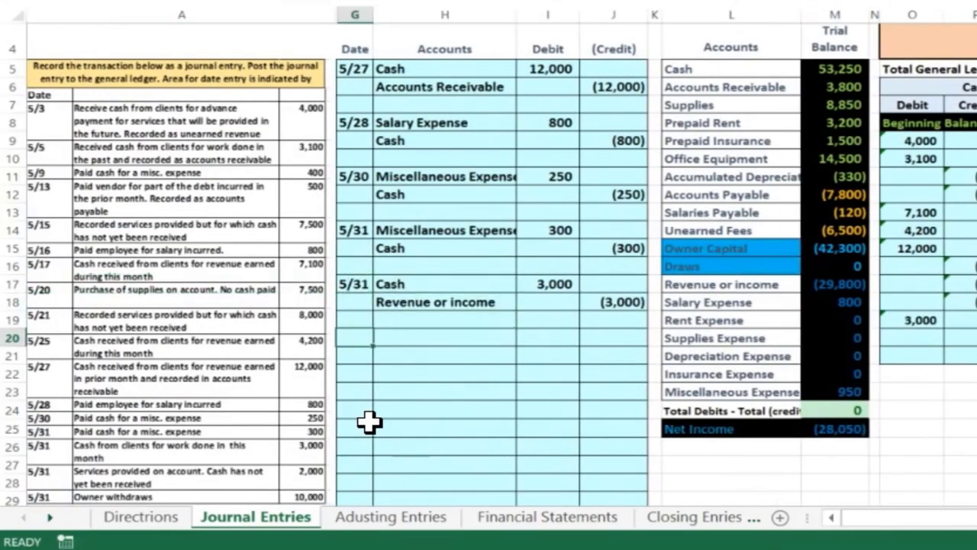
text(5/31)
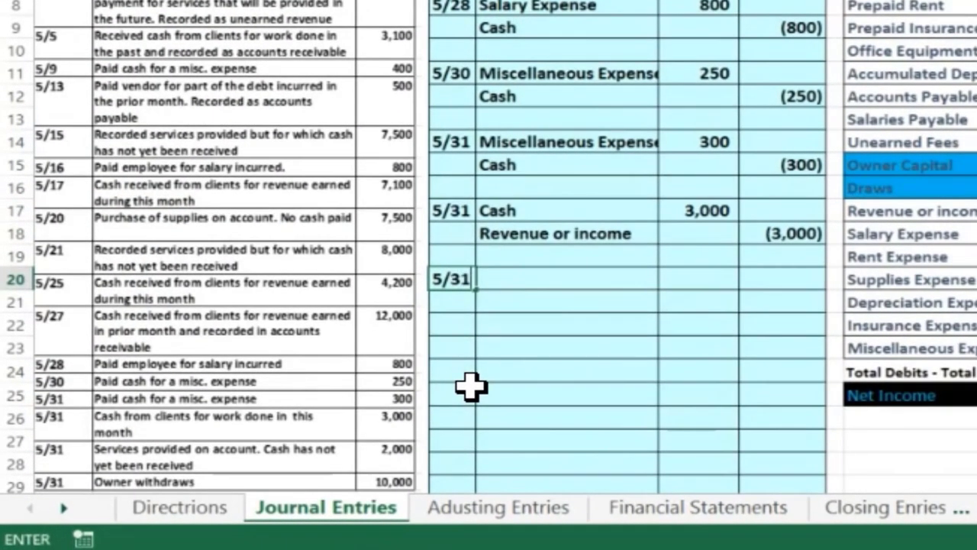
key(Return)
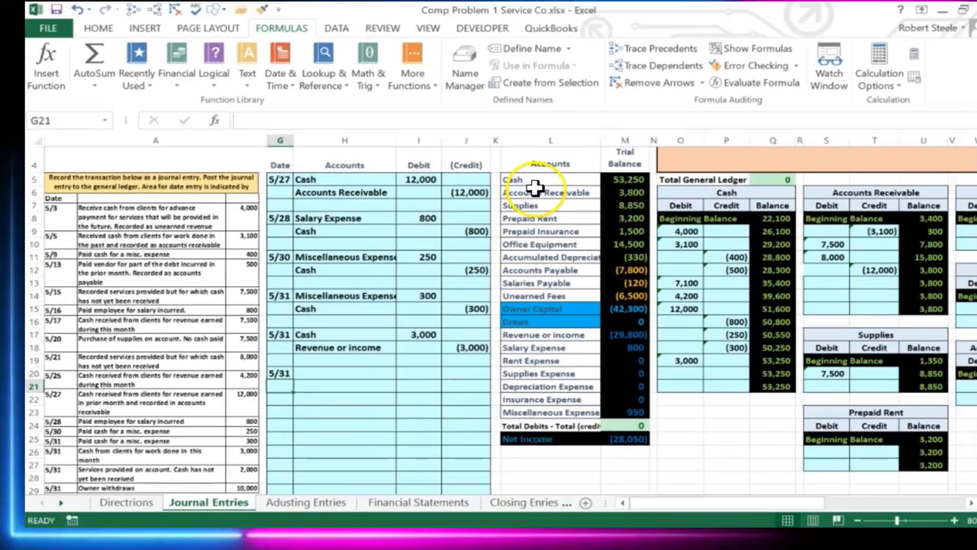
Step: Enter Accounts Receivable as the debit account in H20 by copying its name from the trial balance as values only
drag(854, 13, 929, 35)
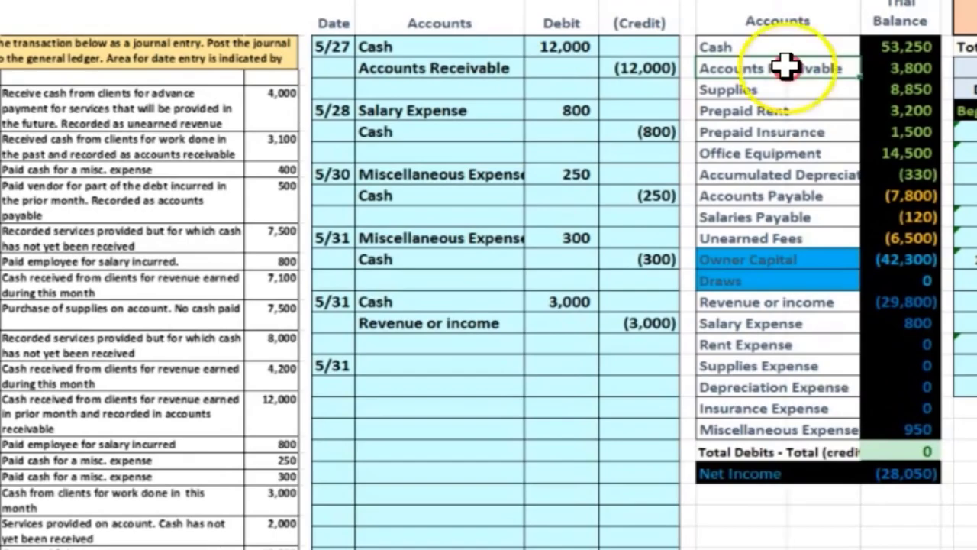
right_click(786, 67)
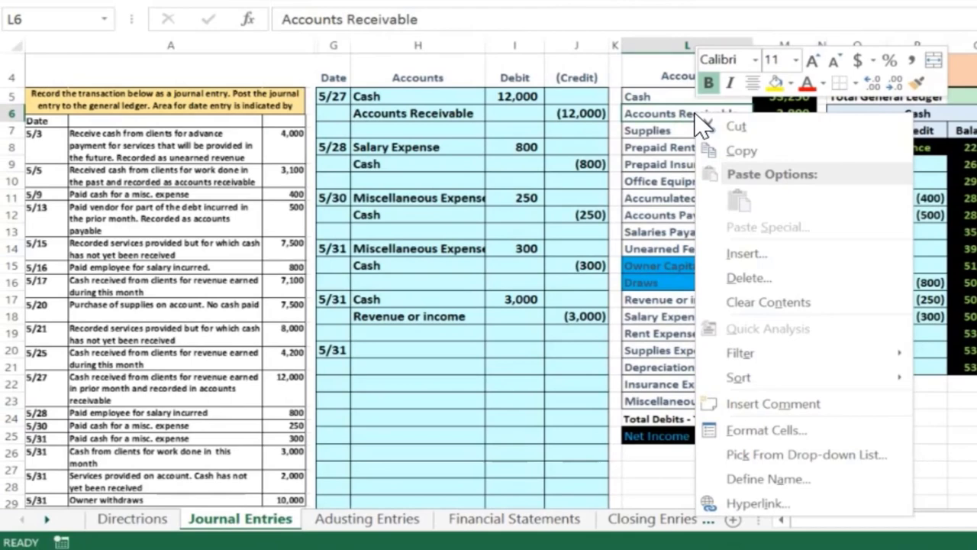
click(729, 150)
click(401, 349)
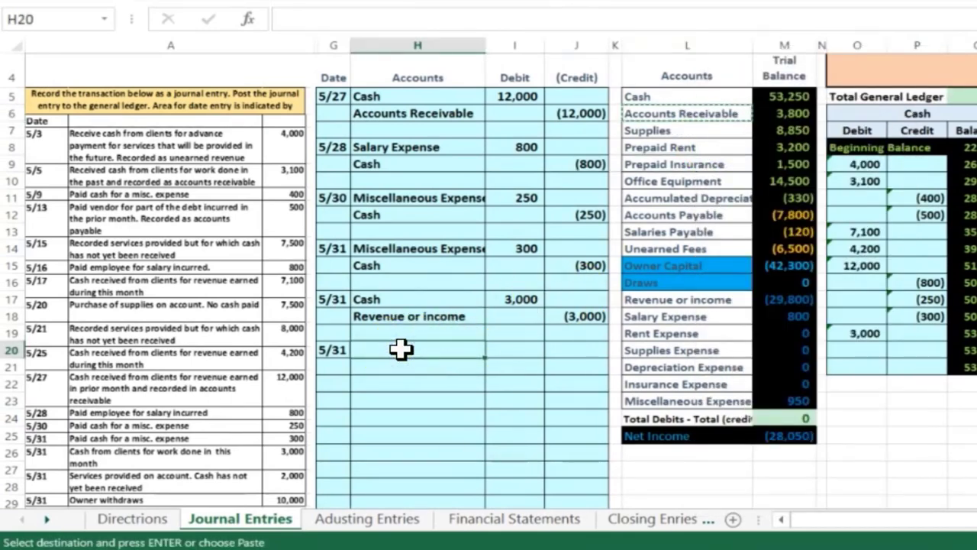
right_click(401, 349)
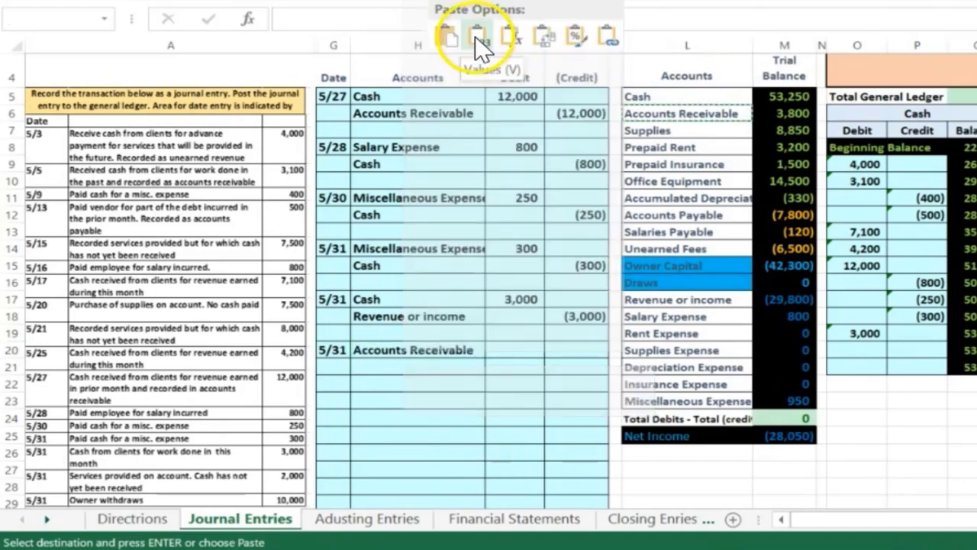
click(482, 47)
Step: Enter the 5/31 journal amounts: a debit of 2000 in I20 and a credit of -2000 in J21
scroll(497, 291, down, 1)
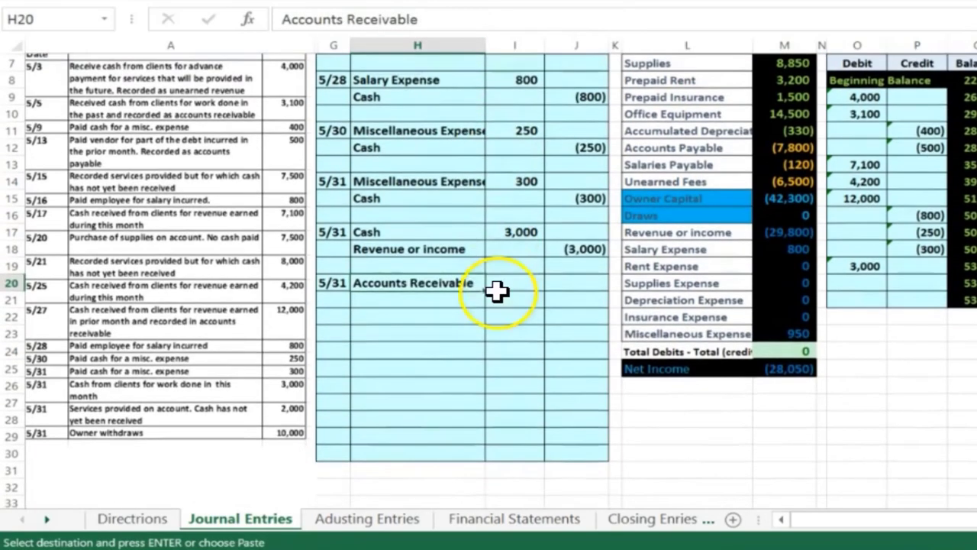
click(515, 281)
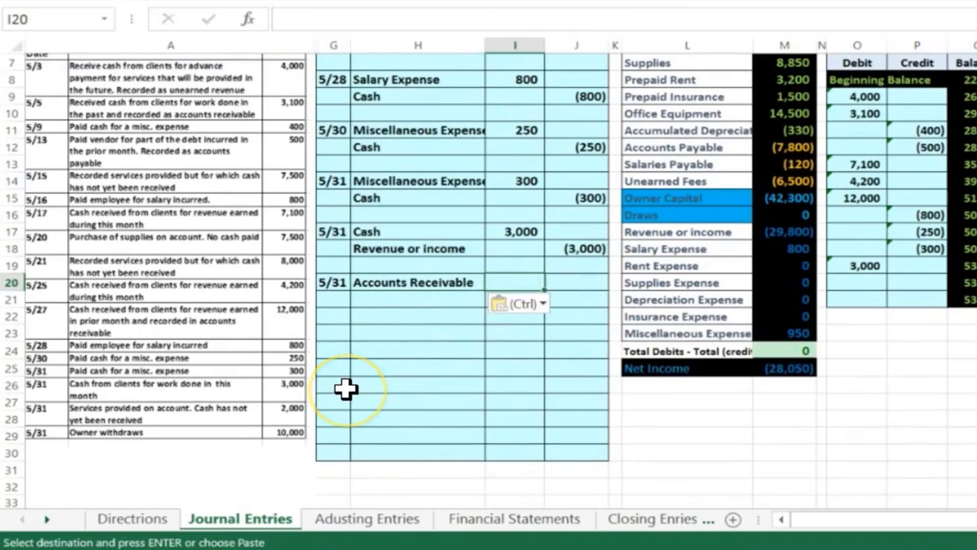
text(2000)
key(Return)
key(Right)
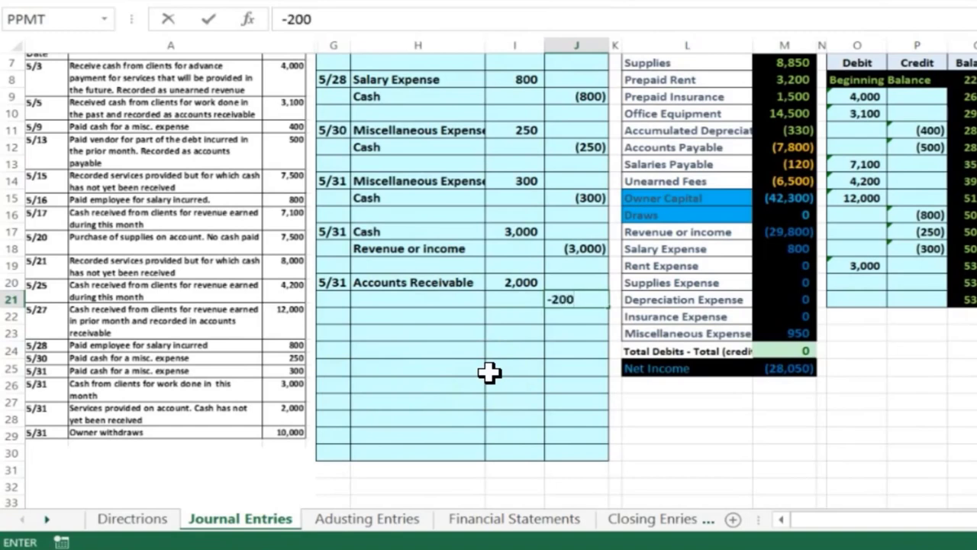
key(Return)
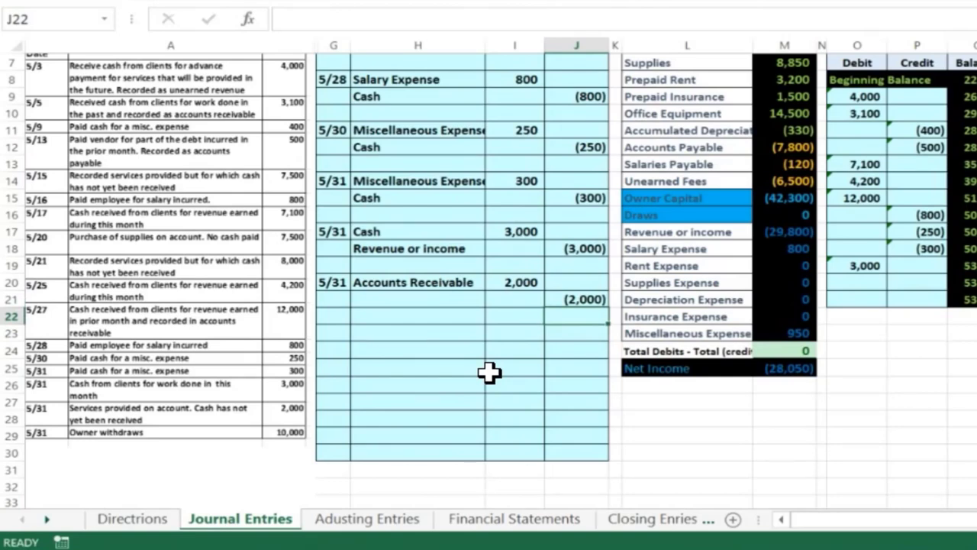
Step: Enter Revenue or income as the credit account in H21 by copying its name from the trial balance as values only
scroll(489, 371, up, 1)
click(734, 99)
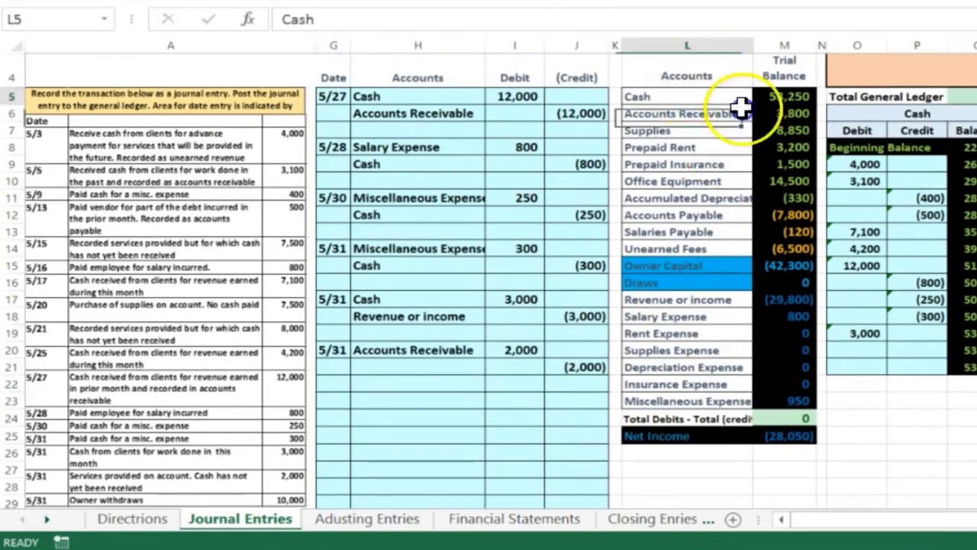
drag(741, 108, 810, 199)
drag(649, 212, 771, 249)
drag(701, 271, 790, 309)
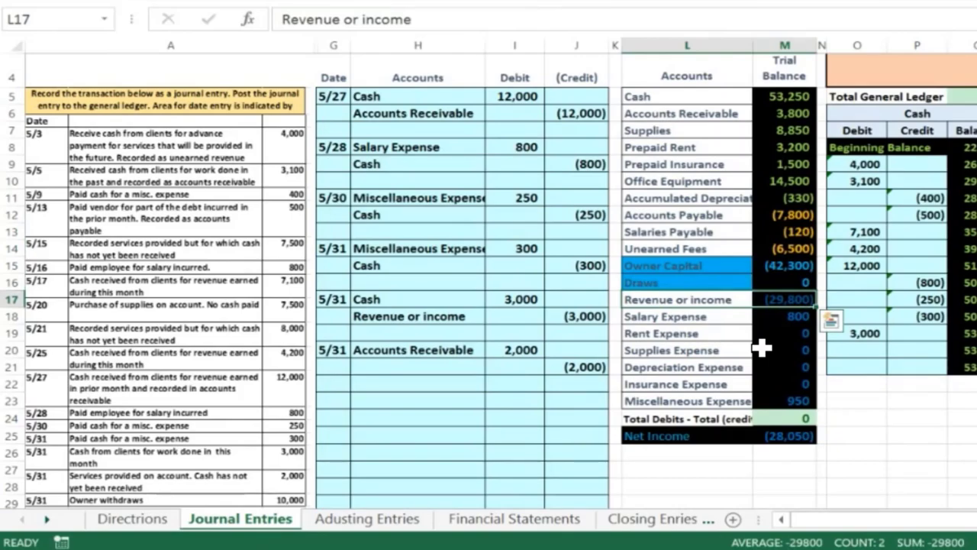
right_click(696, 299)
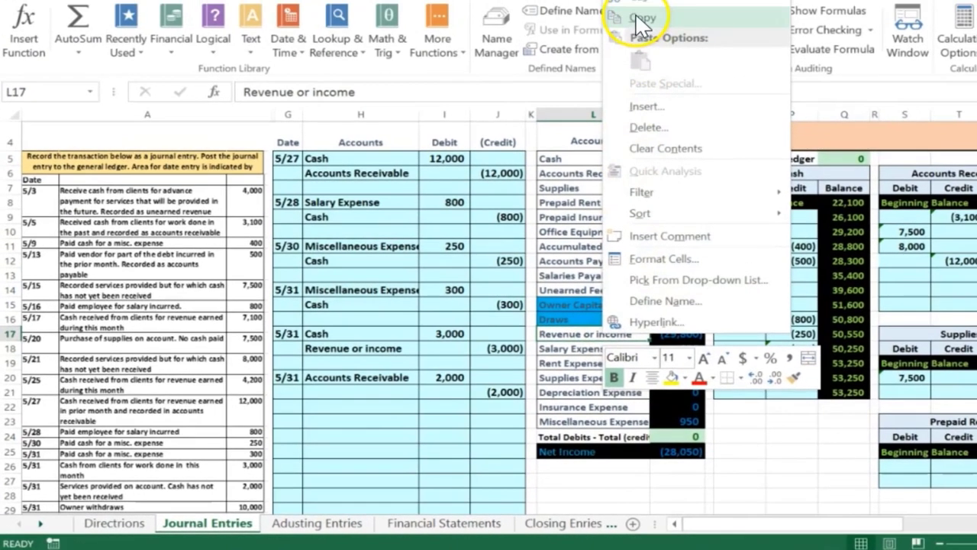
click(639, 17)
click(369, 391)
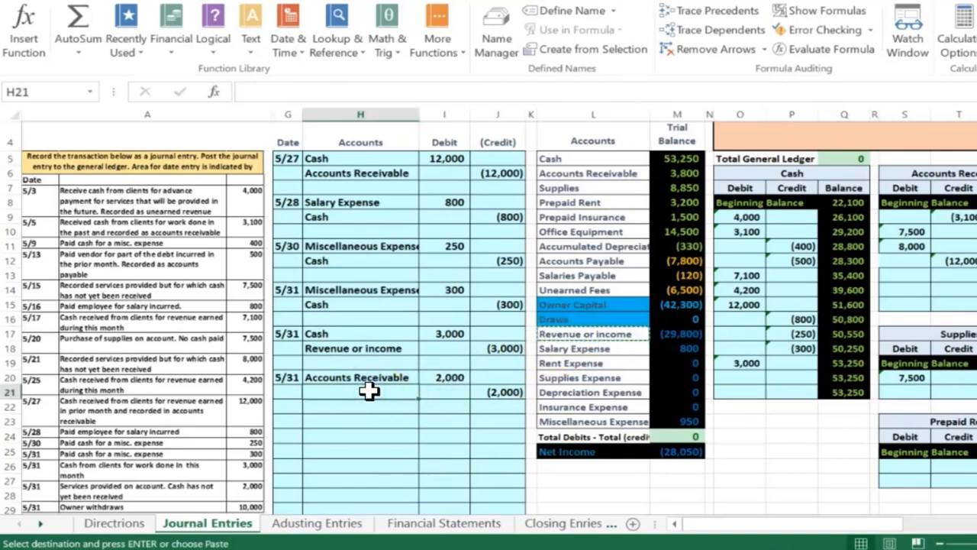
right_click(369, 391)
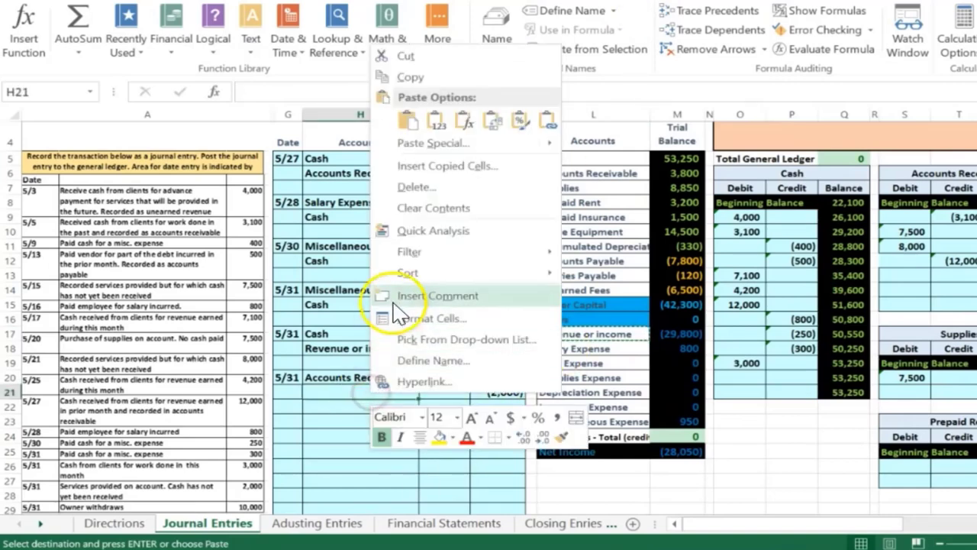
click(436, 122)
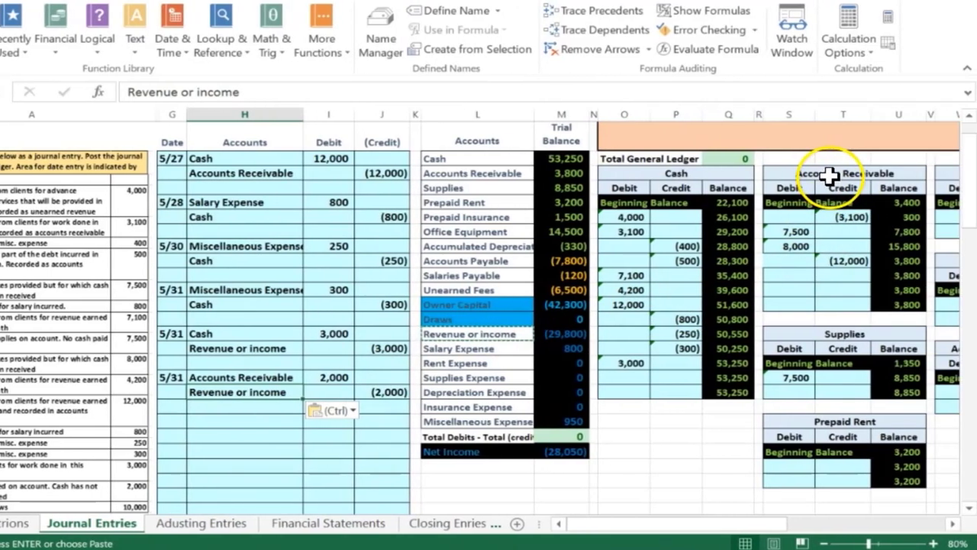
Step: Post the 5/31 debit to the Accounts Receivable ledger account by linking S13 to I20, and check the trial balance's debit-credit difference
click(794, 271)
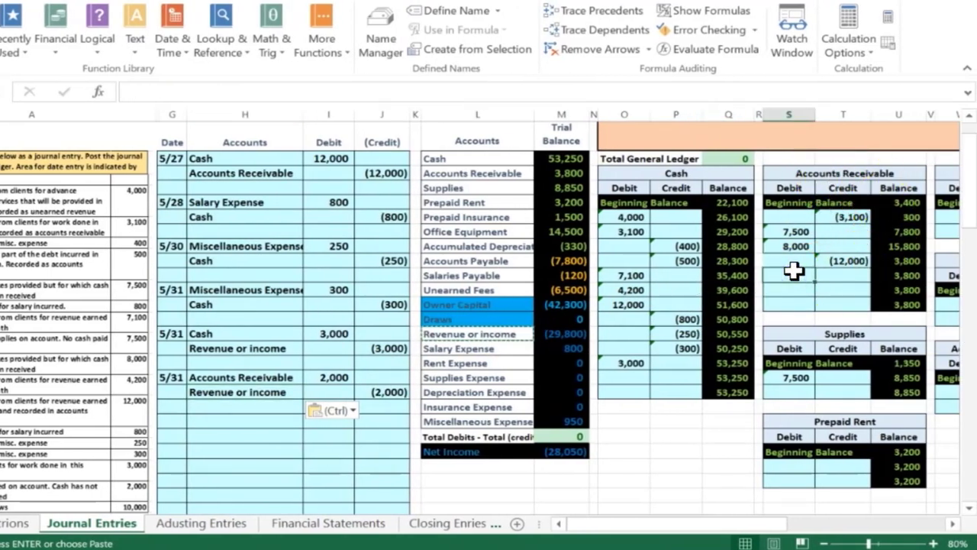
text(=)
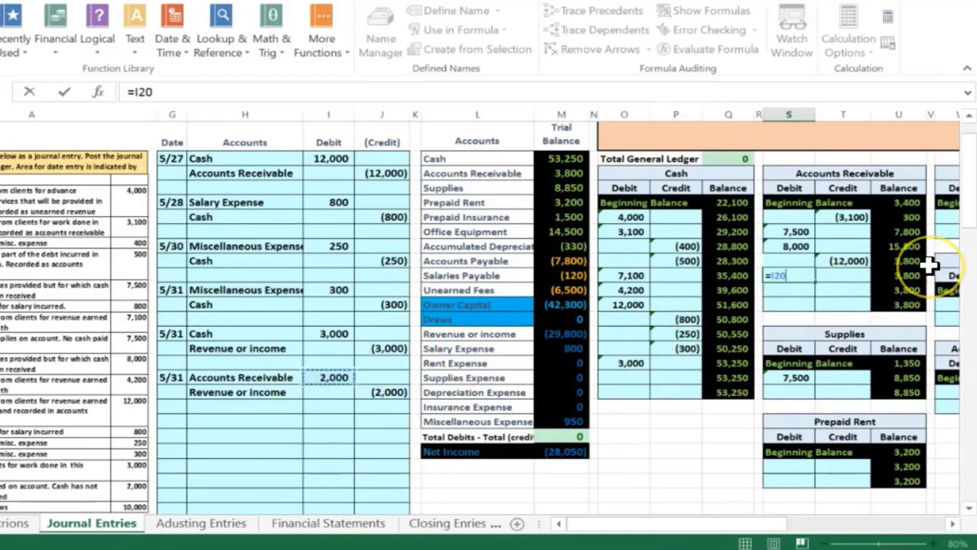
key(Return)
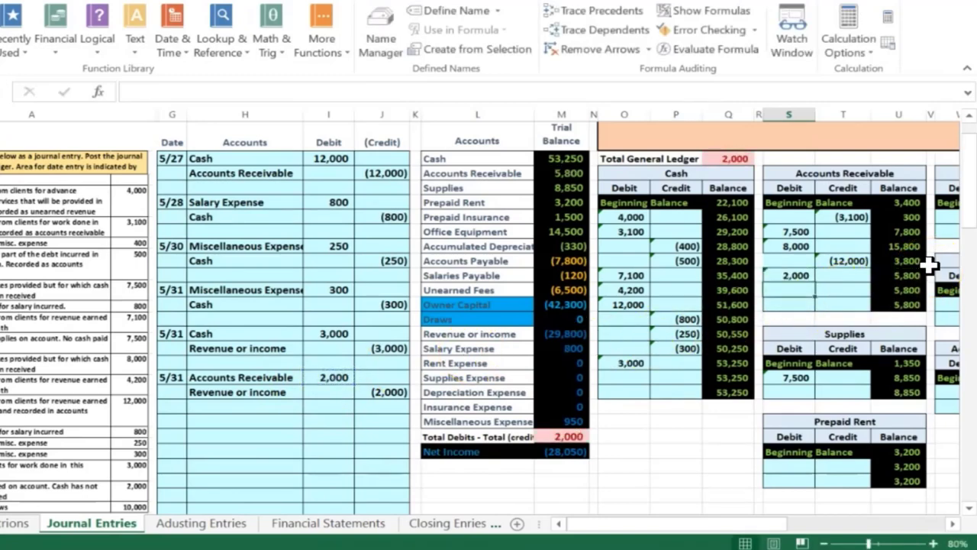
click(542, 435)
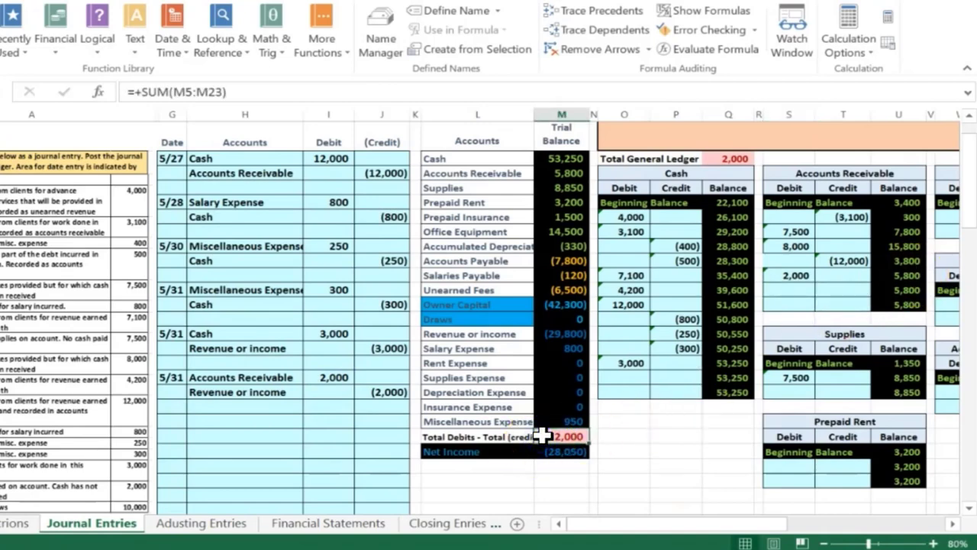
Step: Post the 5/31 services credit to the Revenue or income ledger account by linking AF24 to the journal amount in J21
click(393, 391)
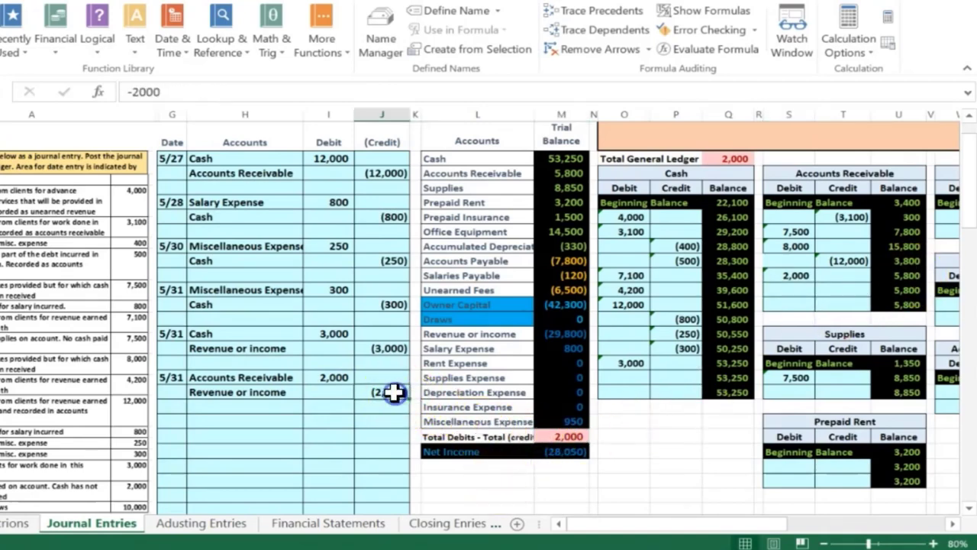
key(Right)
key(Right)
key(Right)
key(Right)
key(Right)
key(Right)
key(Right)
key(Right)
key(Right)
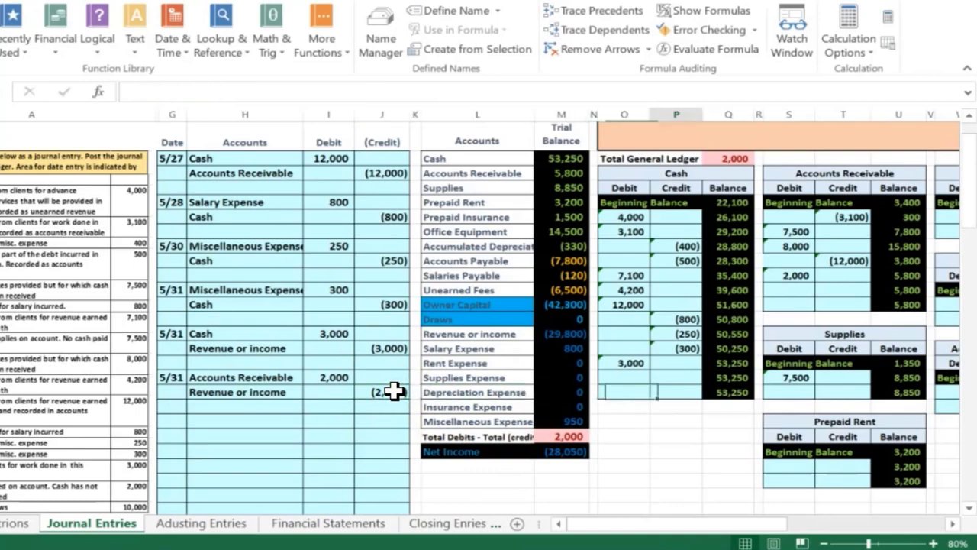
key(Right)
key(Right)
key(Right)
key(Right)
key(Right)
key(Right)
key(Right)
key(Right)
key(Right)
key(Right)
key(Right)
key(Right)
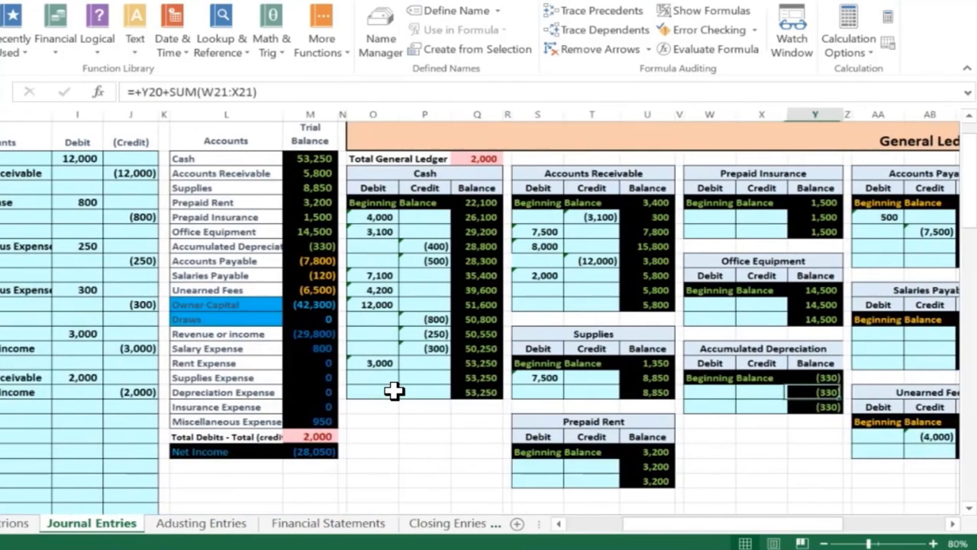
key(Right)
key(Right)
key(Right)
key(Right)
key(Right)
key(Right)
key(Right)
key(Right)
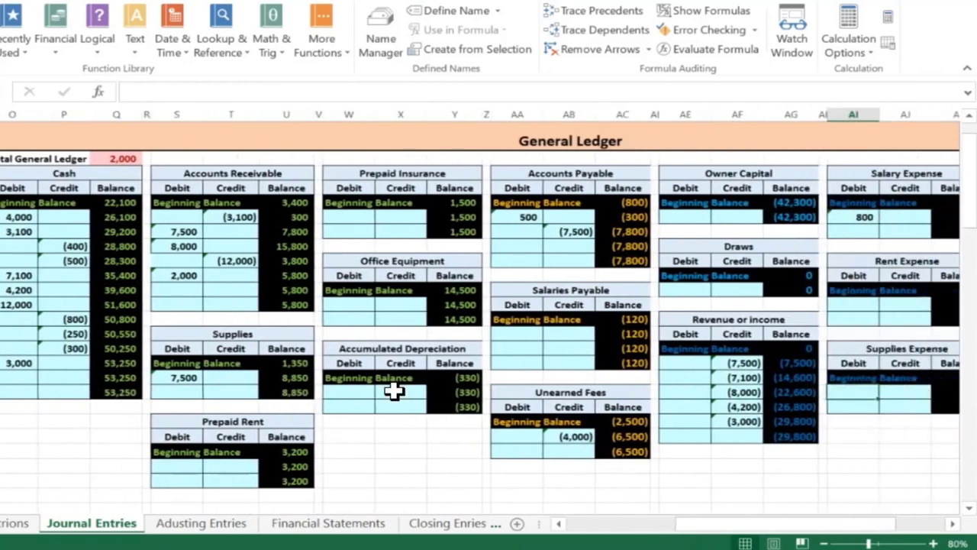
key(Right)
key(Right)
key(Right)
key(Left)
key(Left)
key(Left)
key(Left)
key(Left)
key(Left)
key(Left)
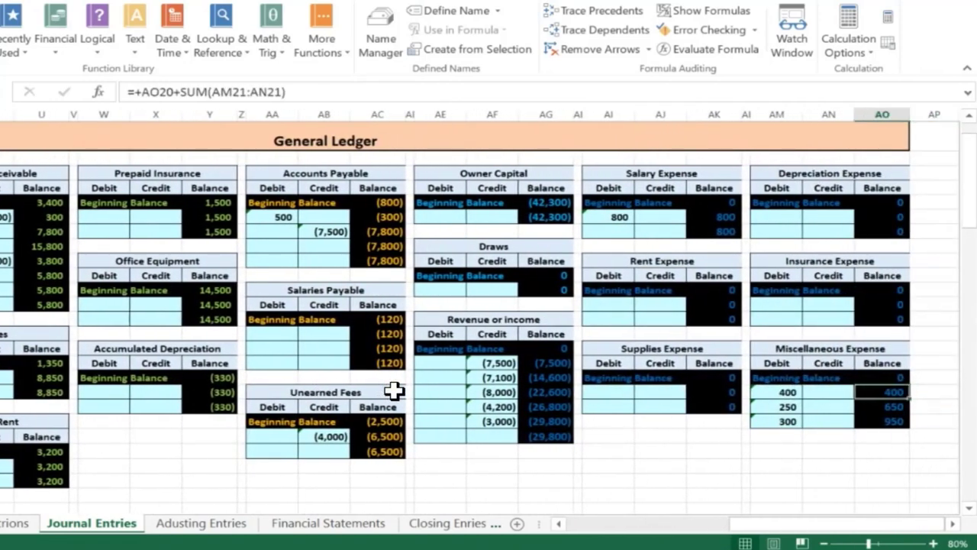
key(Left)
key(Left)
key(Left)
key(Left)
key(Down)
key(Right)
key(Right)
key(Down)
key(Left)
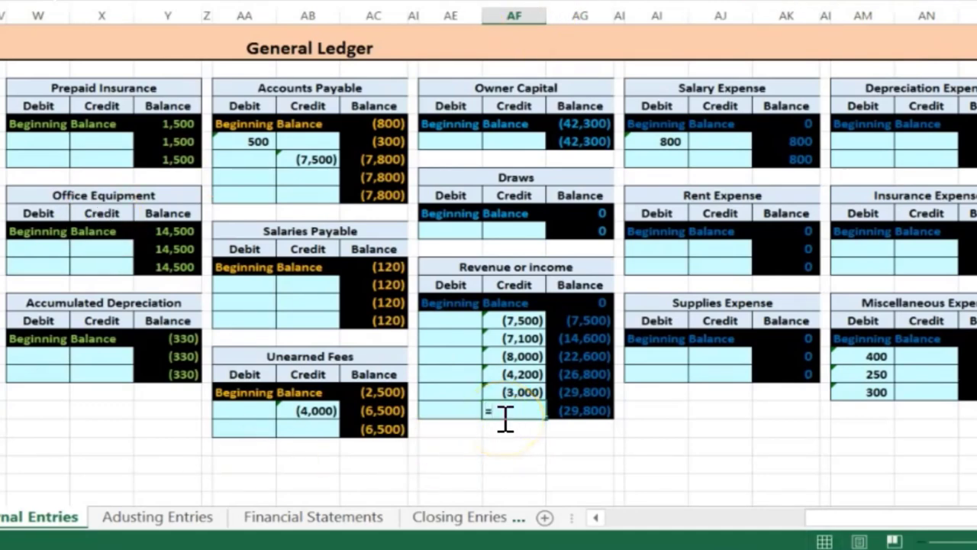
text(=)
key(Left)
key(Left)
key(Left)
key(Left)
key(Left)
key(Left)
key(Left)
key(Left)
key(Left)
key(Left)
key(Left)
key(Left)
key(Left)
key(Left)
key(Left)
key(Left)
key(Left)
key(Left)
key(Left)
key(Left)
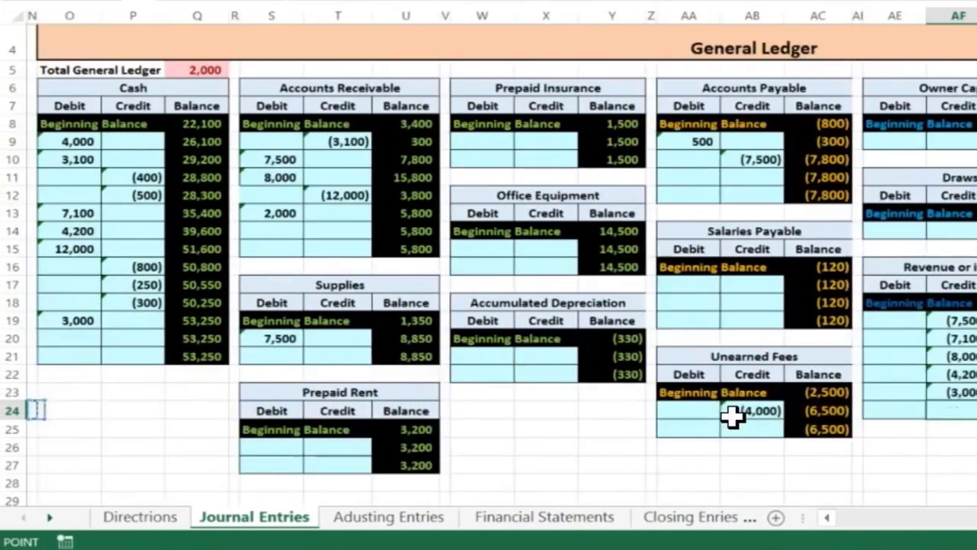
key(Right)
key(Right)
key(Right)
key(Up)
key(Up)
key(Up)
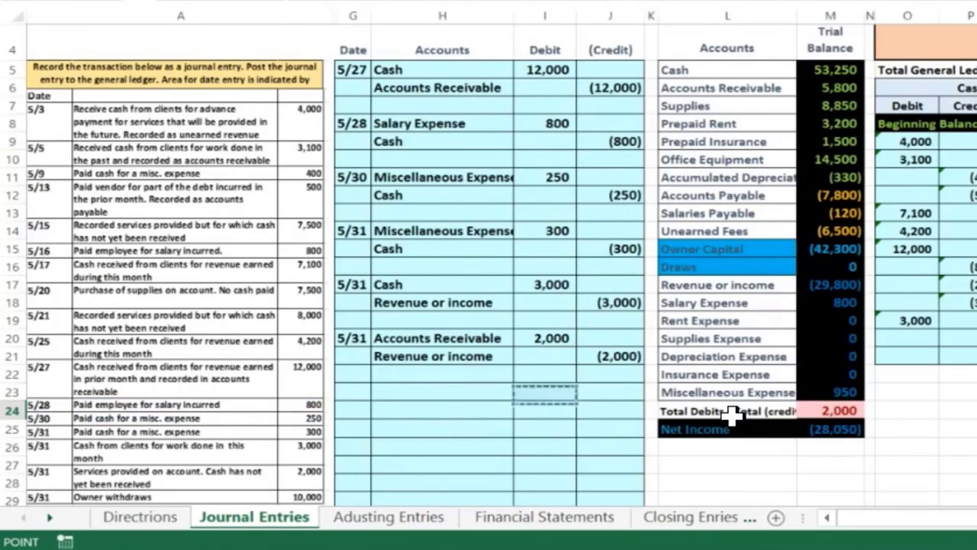
key(Right)
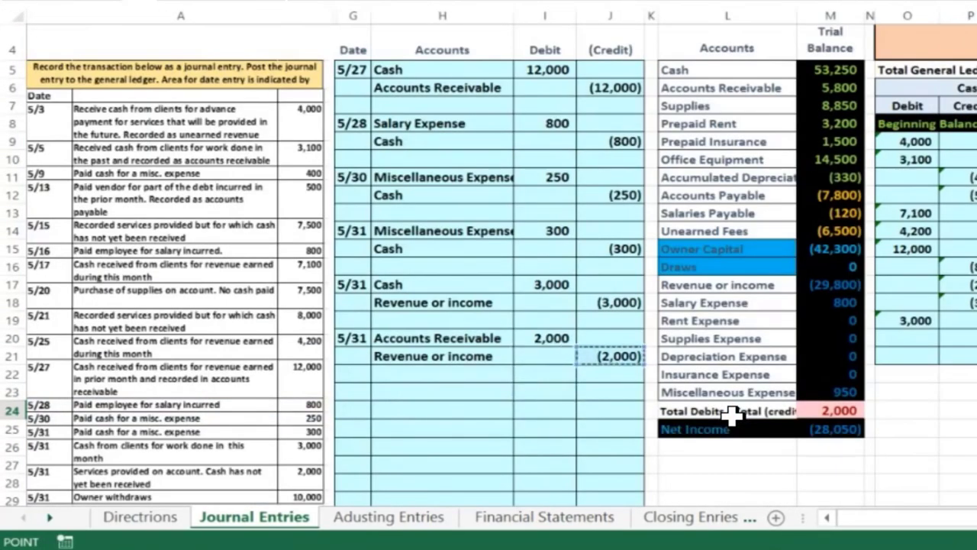
key(Return)
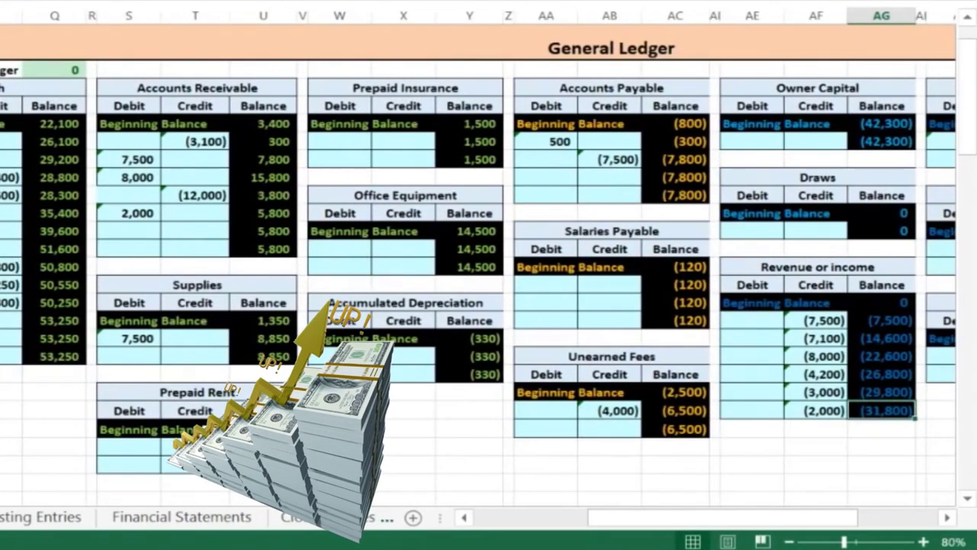
Step: Review the trial balance's Revenue or income balance and the income and expense accounts in M17:M23 against net income
key(Left)
key(Left)
key(Left)
key(Left)
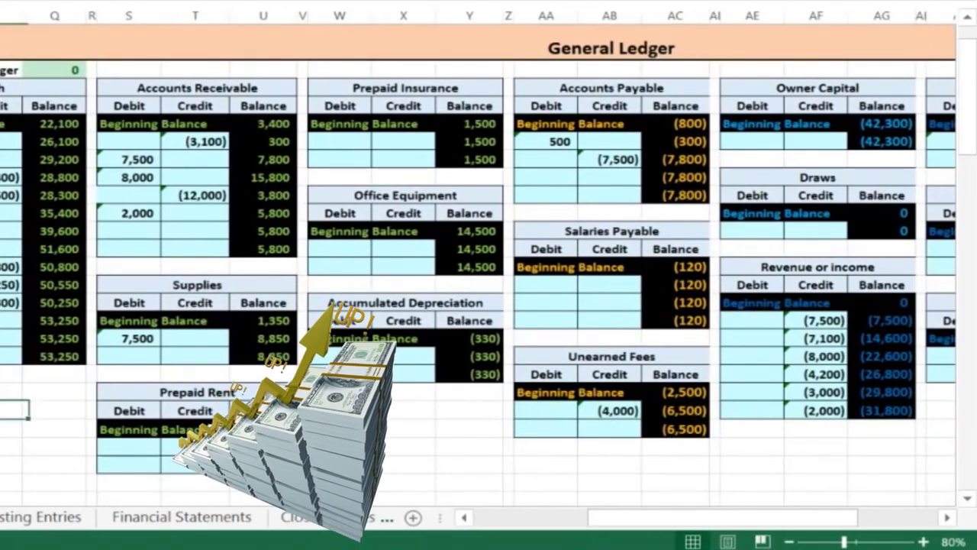
key(Left)
key(Left)
key(Left)
key(Left)
key(Left)
key(Left)
key(Left)
key(Left)
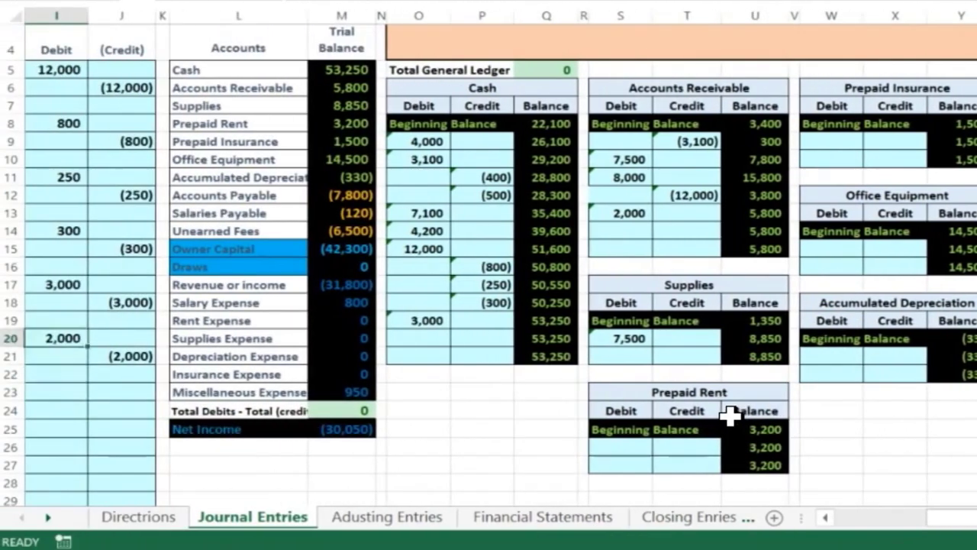
key(Right)
key(Right)
key(Right)
key(Right)
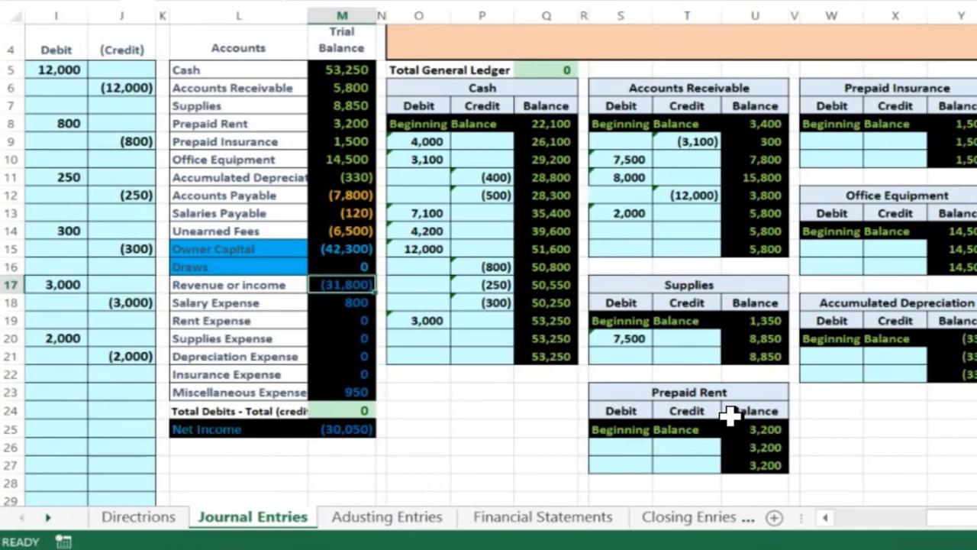
drag(356, 283, 352, 398)
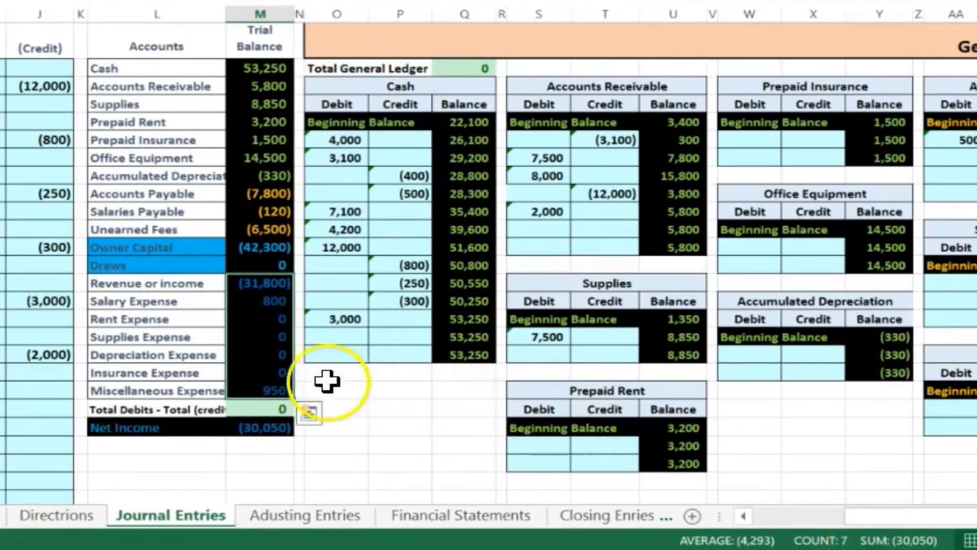
Step: Start the owner withdrawal journal entry by entering the date 5/31 in G23
click(307, 375)
scroll(307, 374, left, 10)
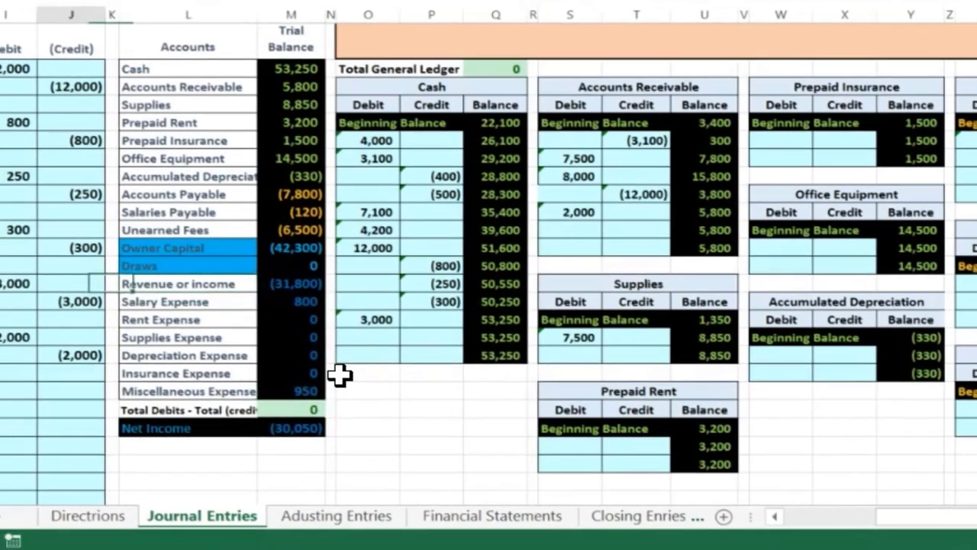
scroll(391, 374, down, 1)
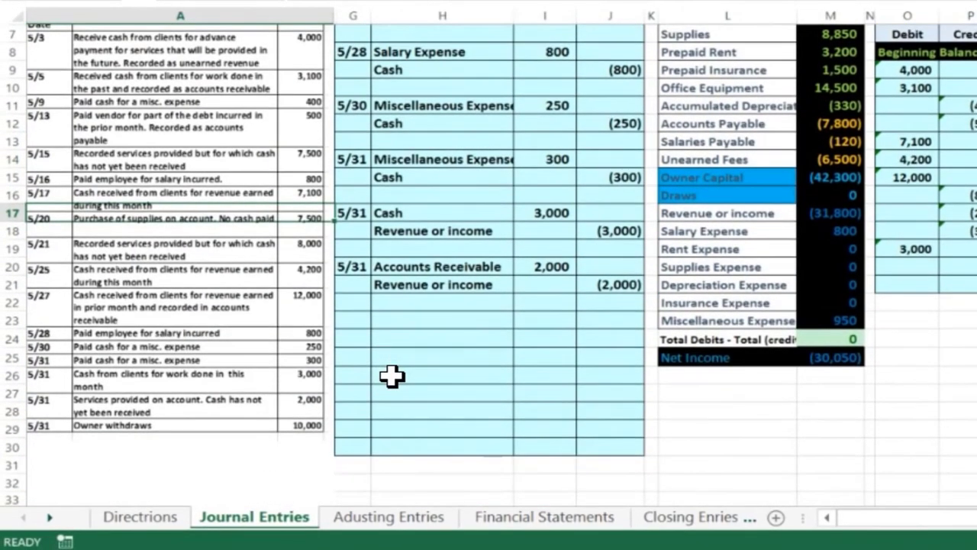
click(350, 322)
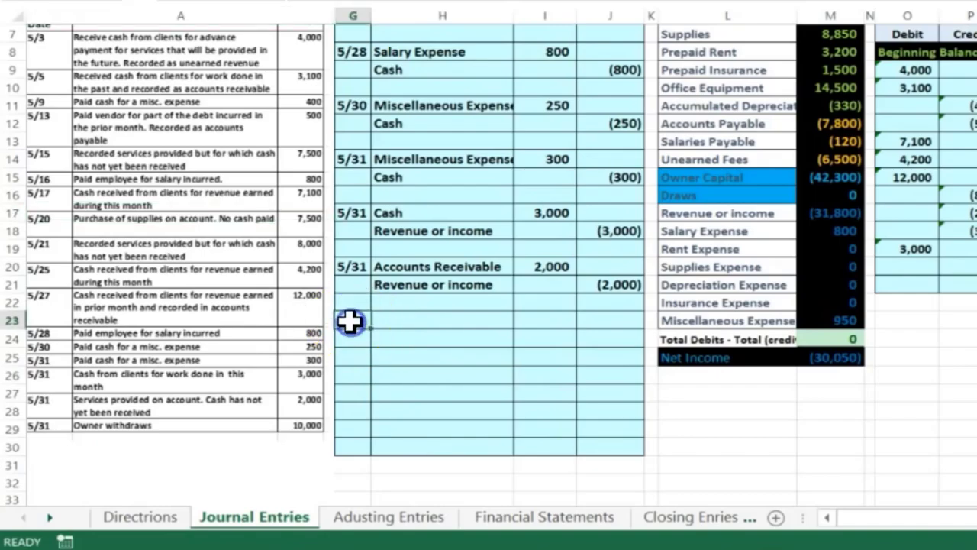
text(5/31)
key(Return)
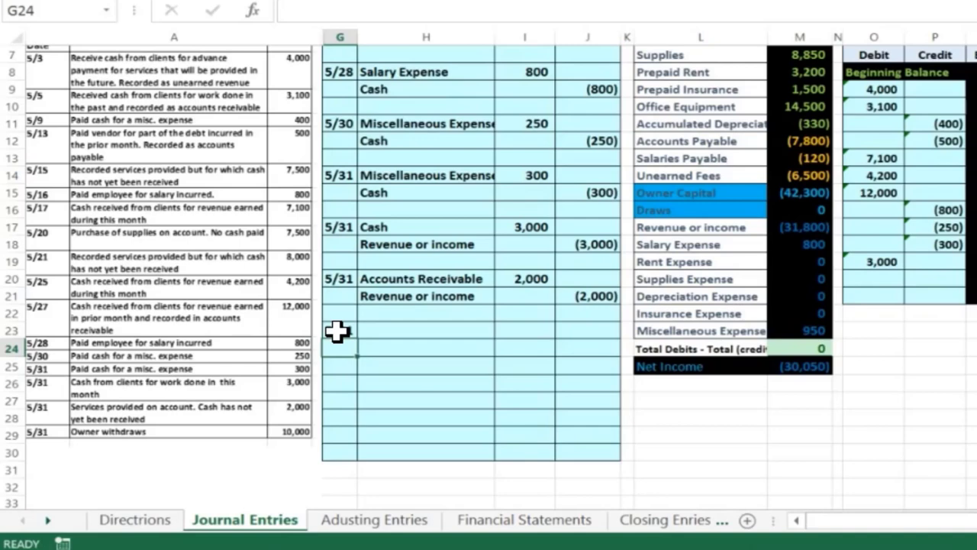
Step: Enter Cash as the credit account in H24 by copying its name from the trial balance as values only
scroll(337, 330, up, 1)
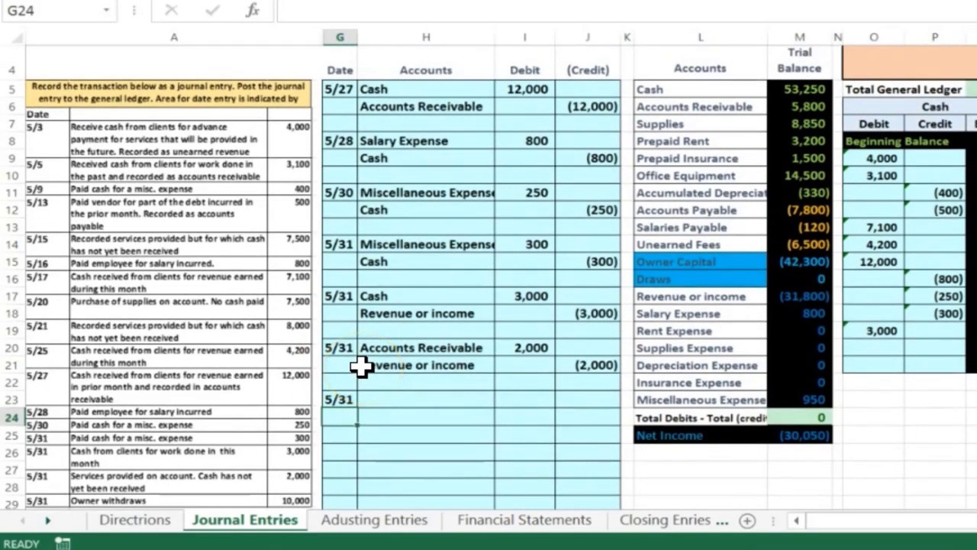
drag(672, 89, 780, 77)
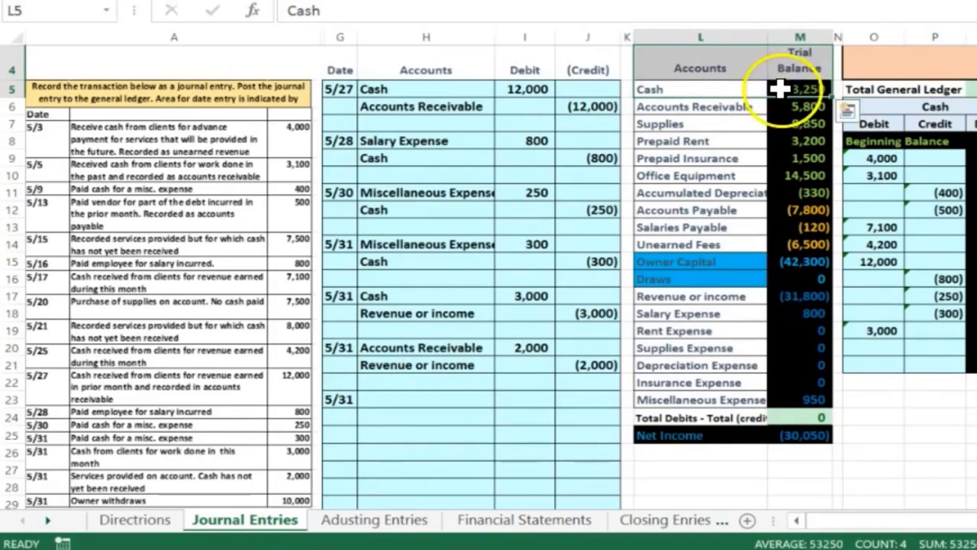
click(794, 89)
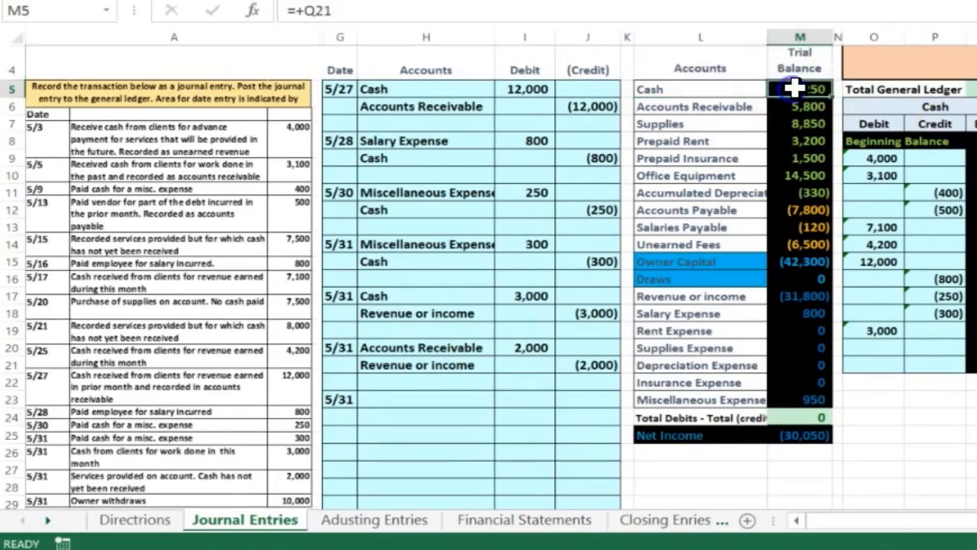
right_click(691, 89)
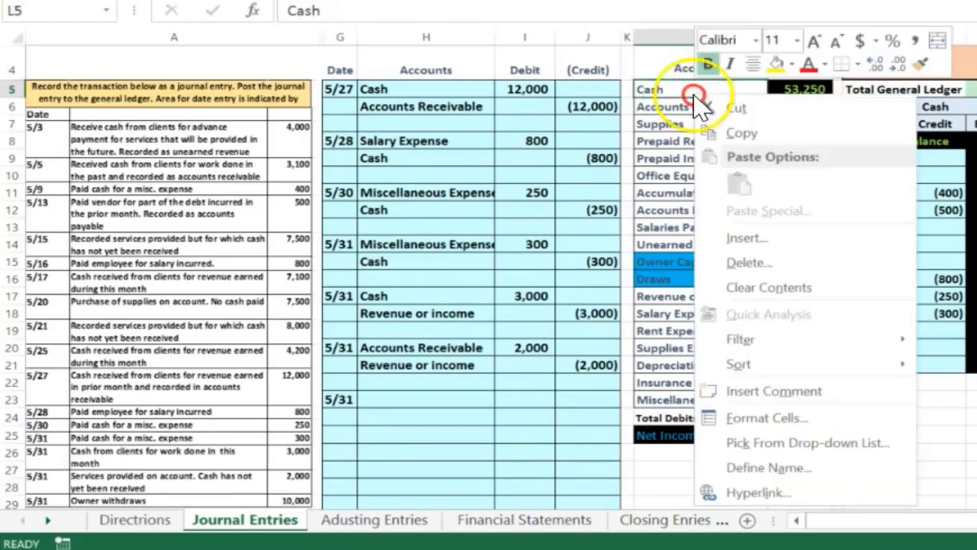
click(729, 105)
drag(339, 399, 399, 400)
click(382, 413)
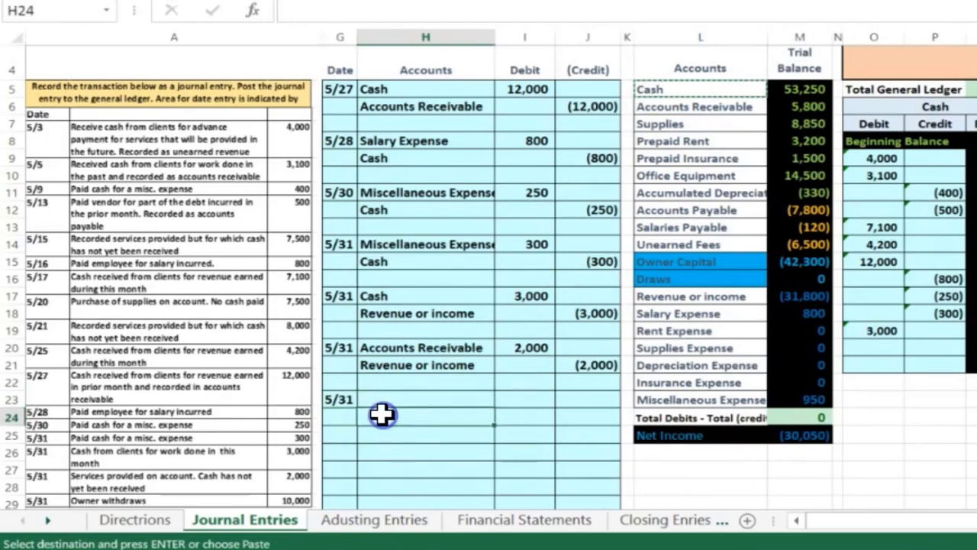
right_click(382, 413)
click(461, 91)
Step: Enter the withdrawal amounts of the 5/31 entry: a credit of -10000 in J24 and a debit of 10,000 in I23
click(578, 414)
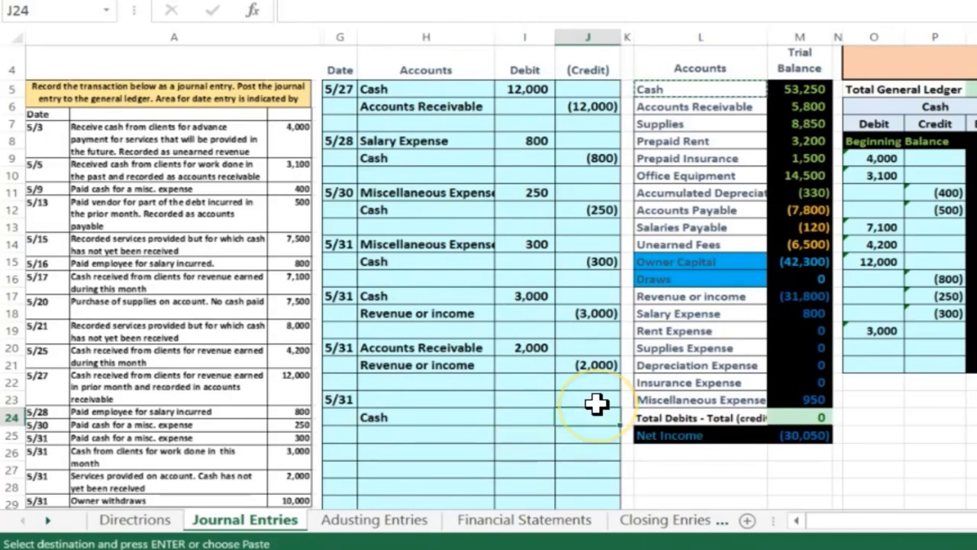
text(-10000)
key(Return)
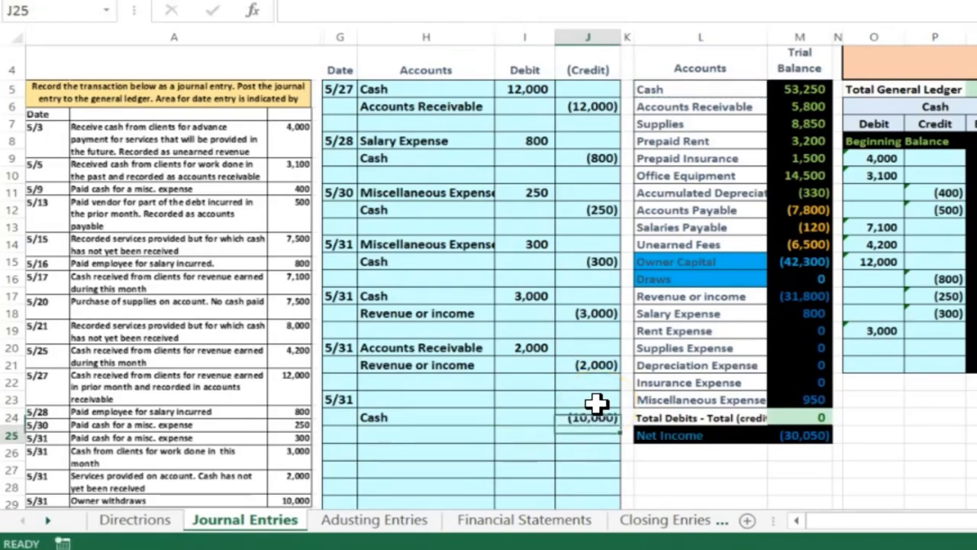
key(Left)
key(Up)
key(Up)
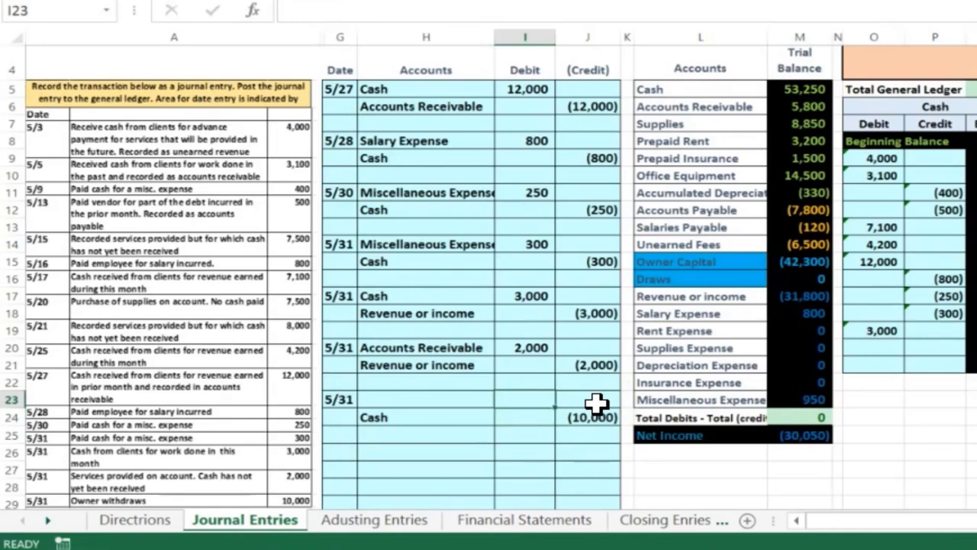
key(Return)
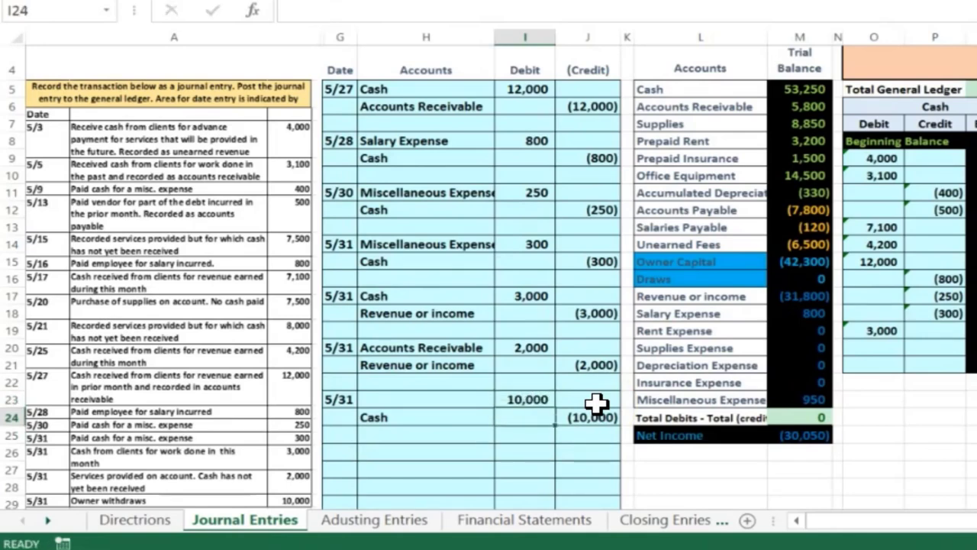
Step: Examine the trial balance's Owner Capital and Draws equity accounts against the other accounts to decide which one the withdrawal debits
click(410, 398)
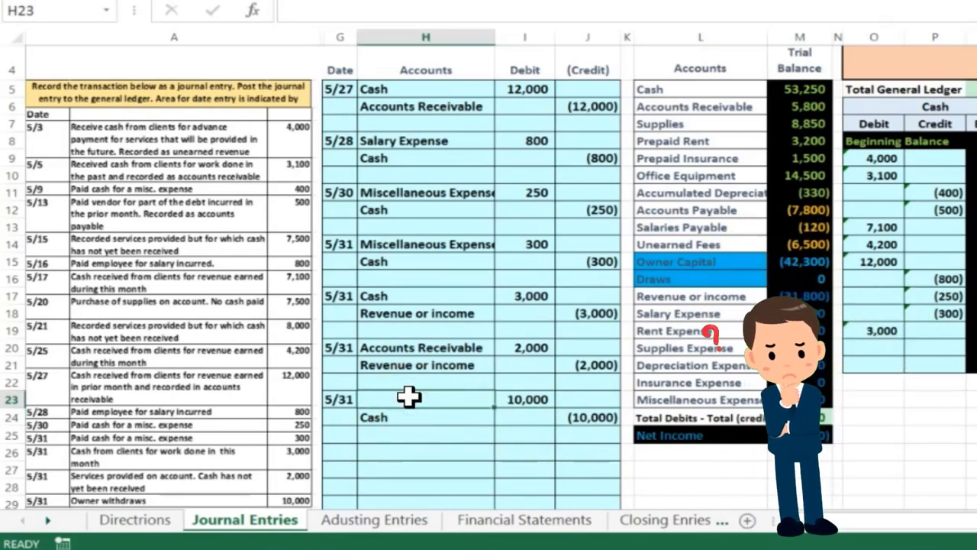
mouse_move(646, 263)
mouse_down()
mouse_move(787, 267)
mouse_move(797, 276)
mouse_move(798, 267)
mouse_up()
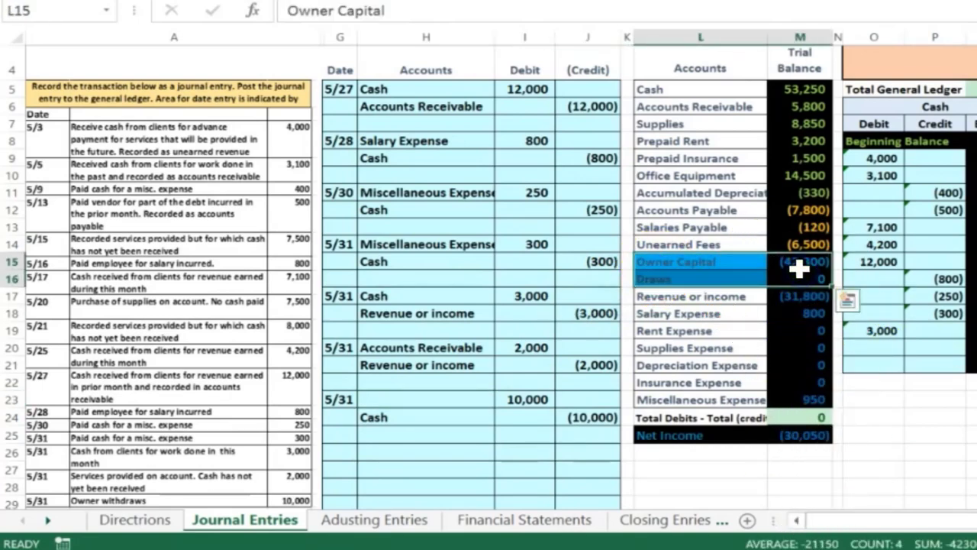
drag(725, 267, 727, 278)
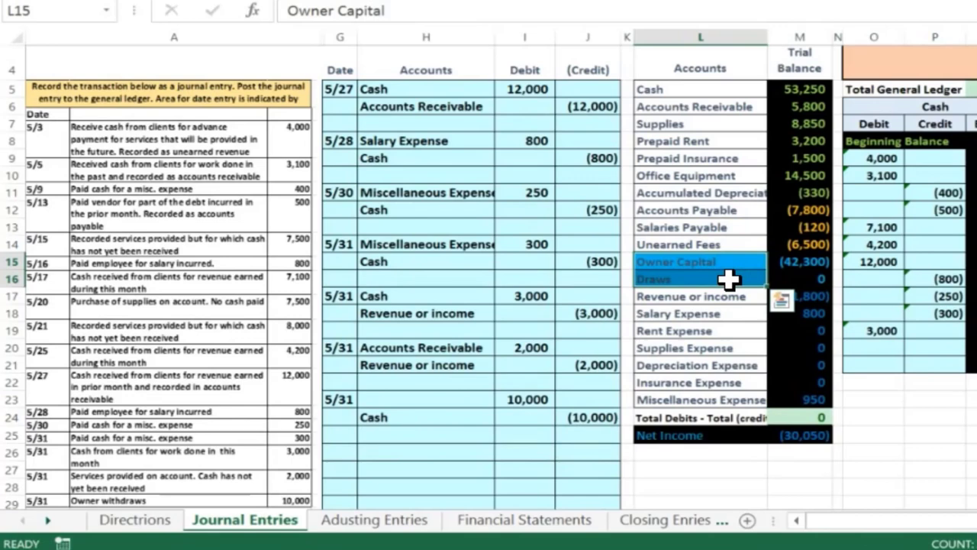
mouse_move(728, 279)
mouse_down()
mouse_move(728, 296)
mouse_move(707, 120)
mouse_up()
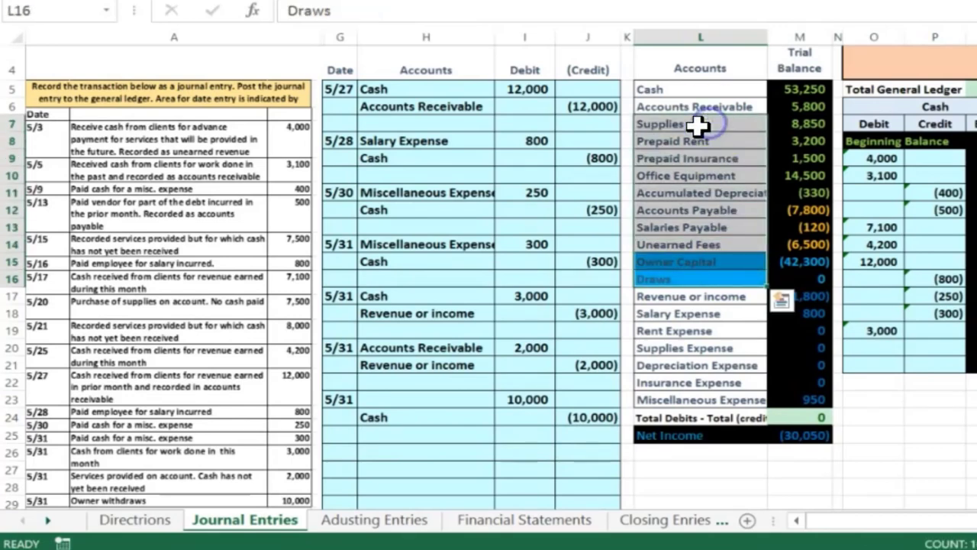
drag(672, 297, 678, 391)
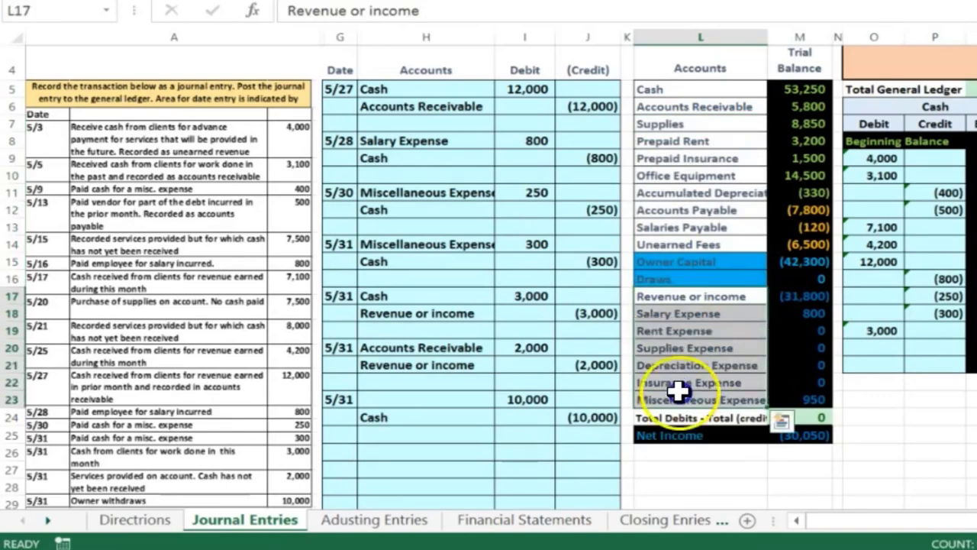
drag(687, 262, 694, 277)
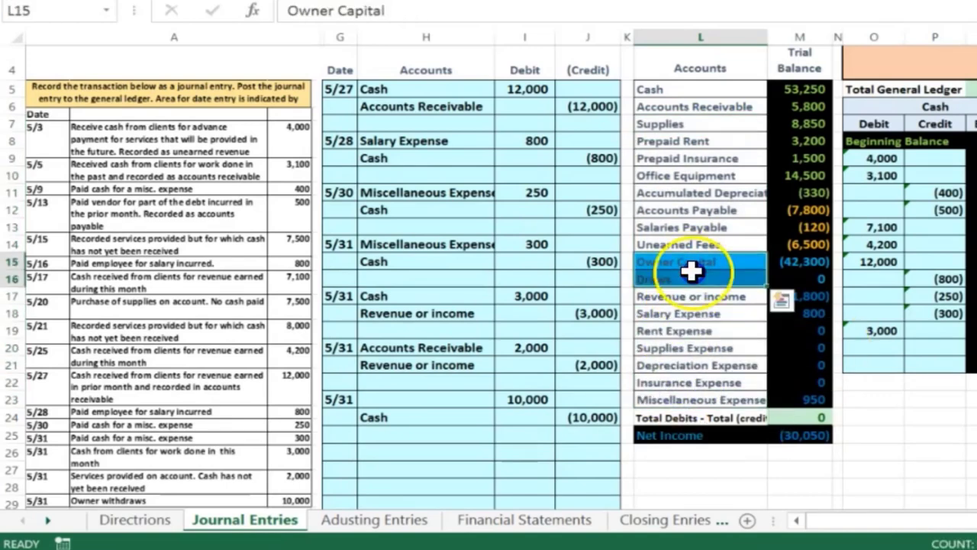
click(787, 264)
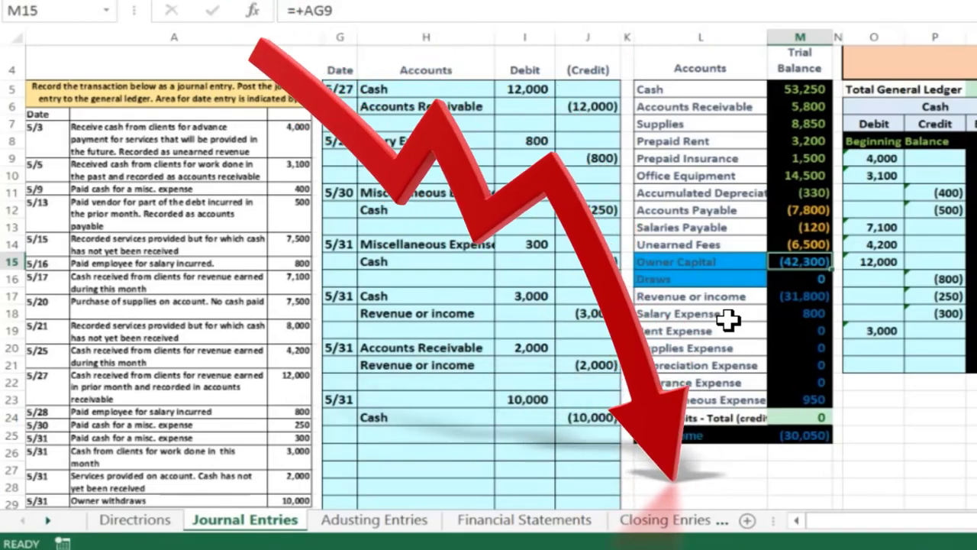
click(748, 277)
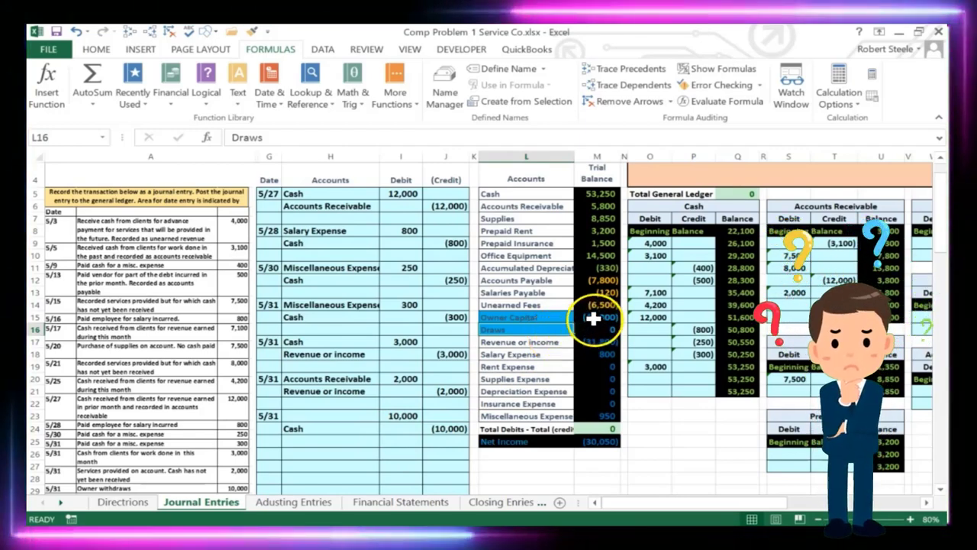
click(592, 317)
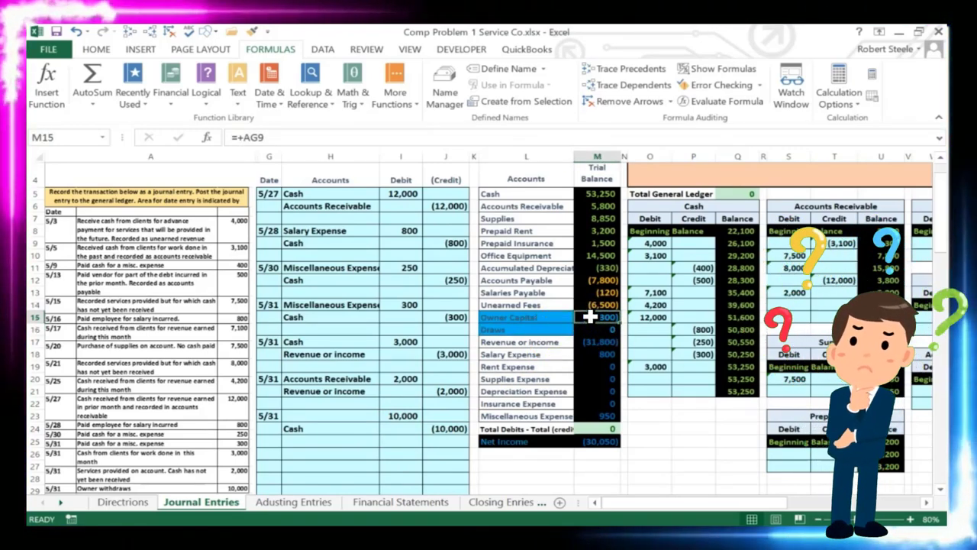
click(592, 329)
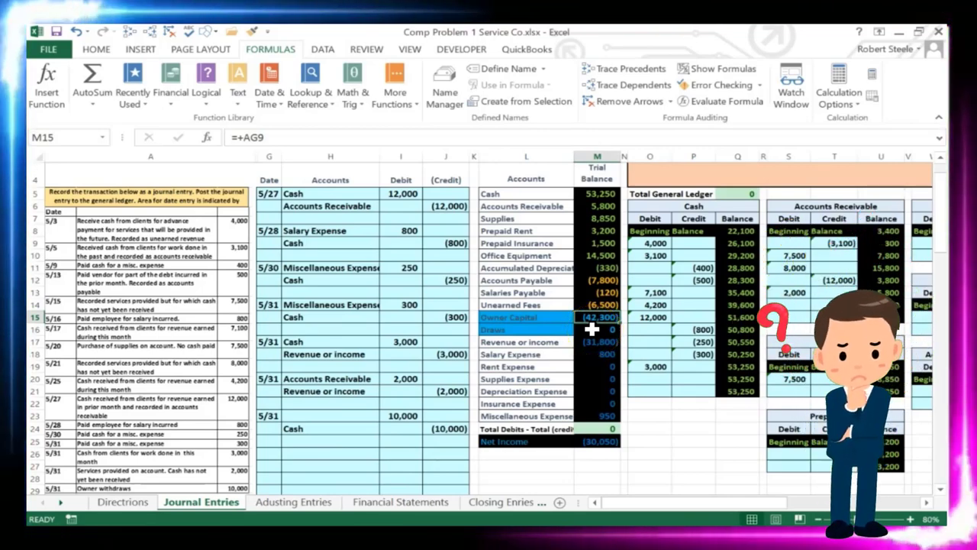
Step: Enter Draws as the debit account in H23 by copying its name from the trial balance as values only
click(543, 329)
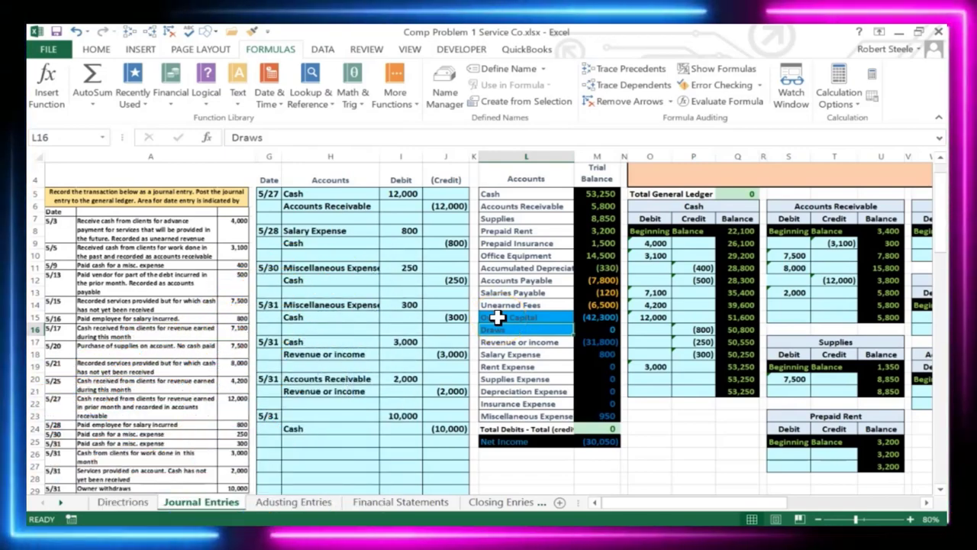
right_click(517, 330)
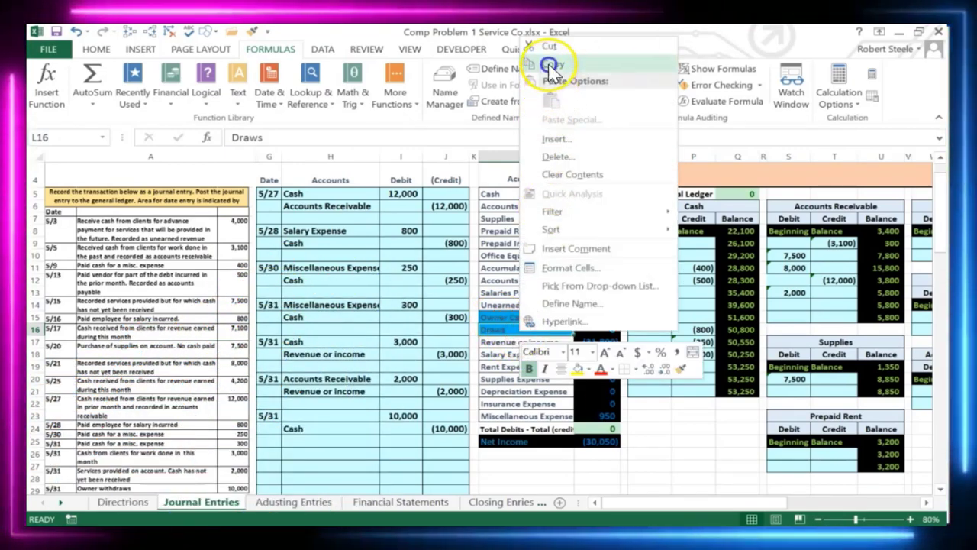
click(550, 66)
click(311, 415)
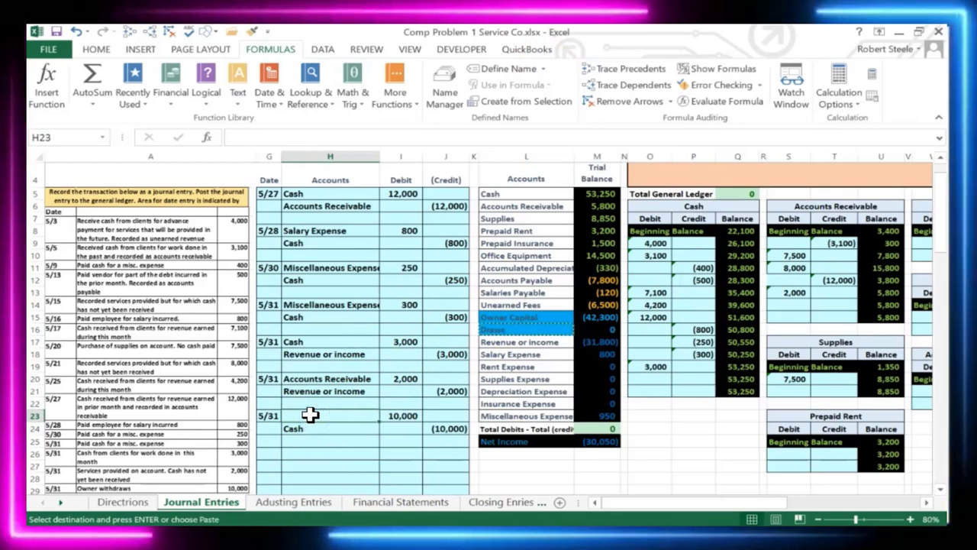
right_click(310, 415)
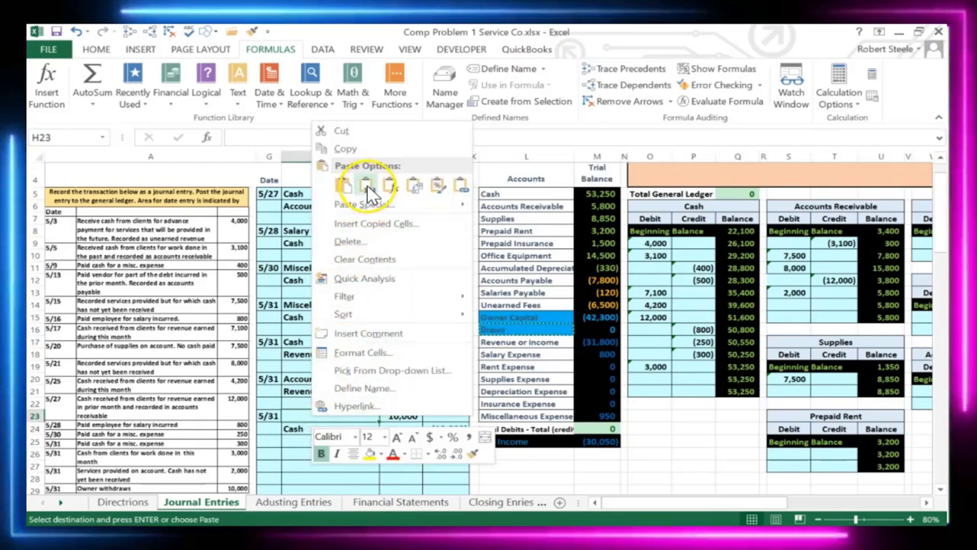
click(366, 187)
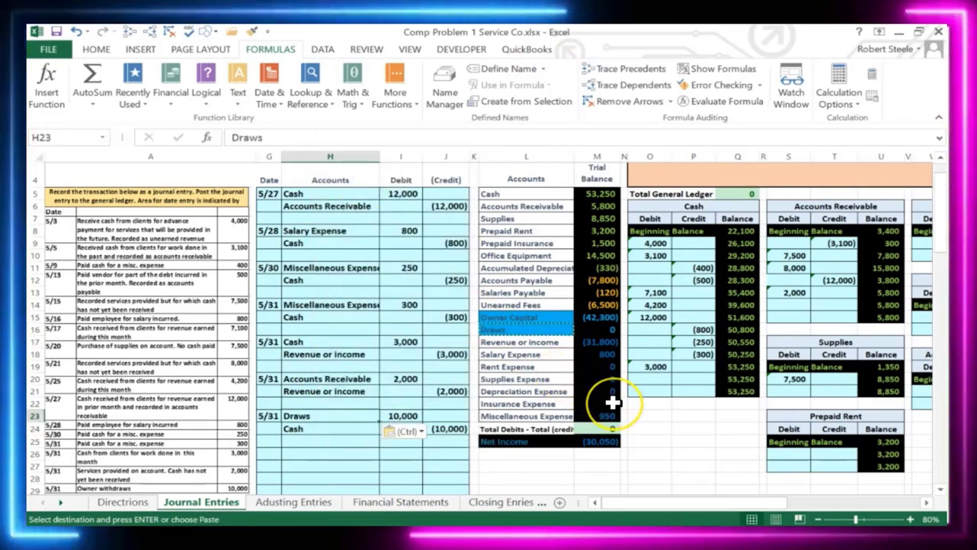
Step: Post the withdrawal debit to the Draws ledger account by linking its debit cell AE14 to journal cell I23
key(Right)
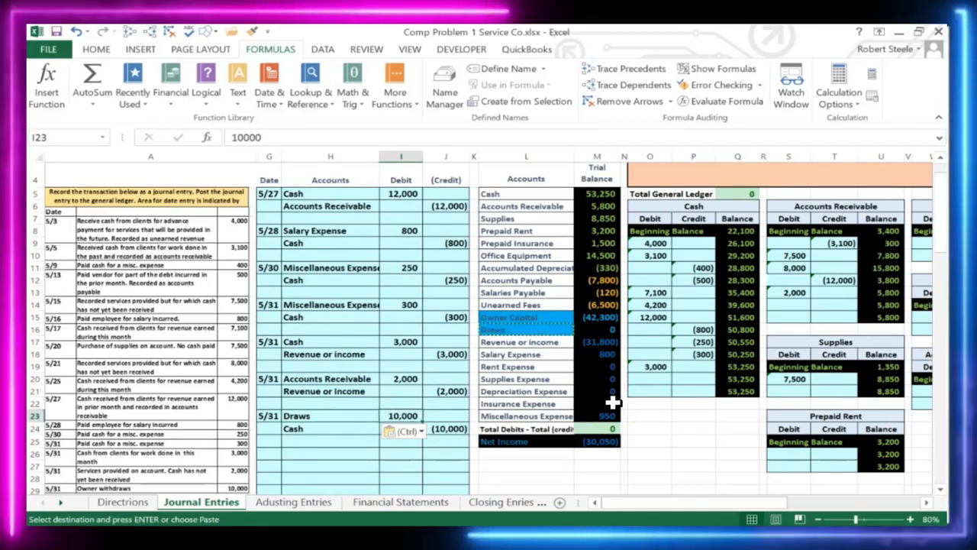
key(Right)
key(Right)
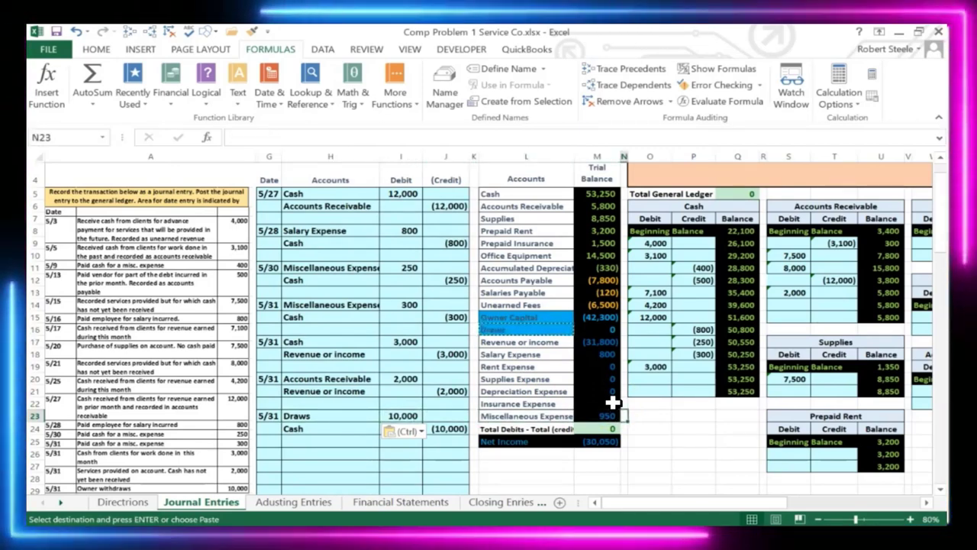
key(Right)
key(Right)
key(Right)
key(Right)
key(Right)
key(Right)
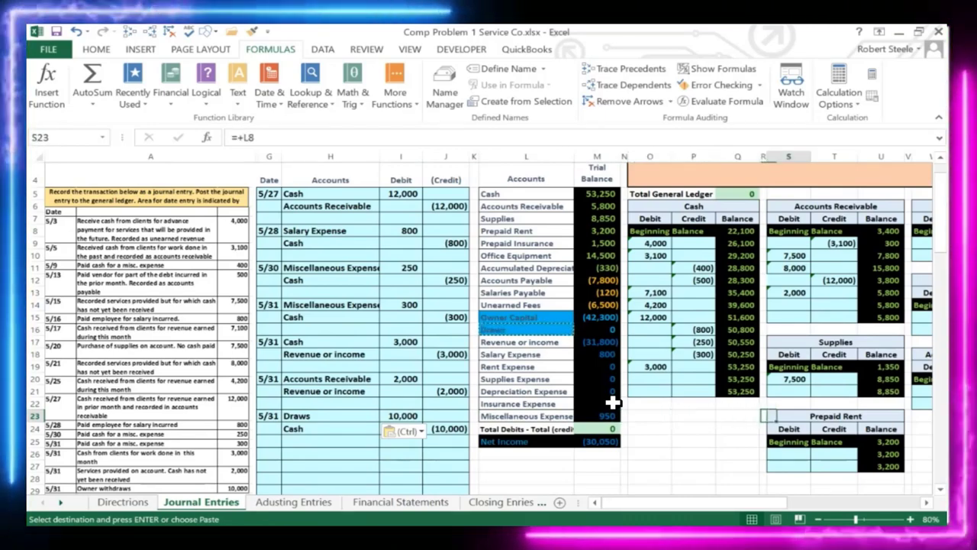
key(Right)
key(Right)
key(Right)
key(Right)
key(Right)
key(Right)
key(Right)
key(Right)
key(Right)
key(Right)
key(Right)
key(Right)
key(Right)
key(Right)
key(Right)
key(Right)
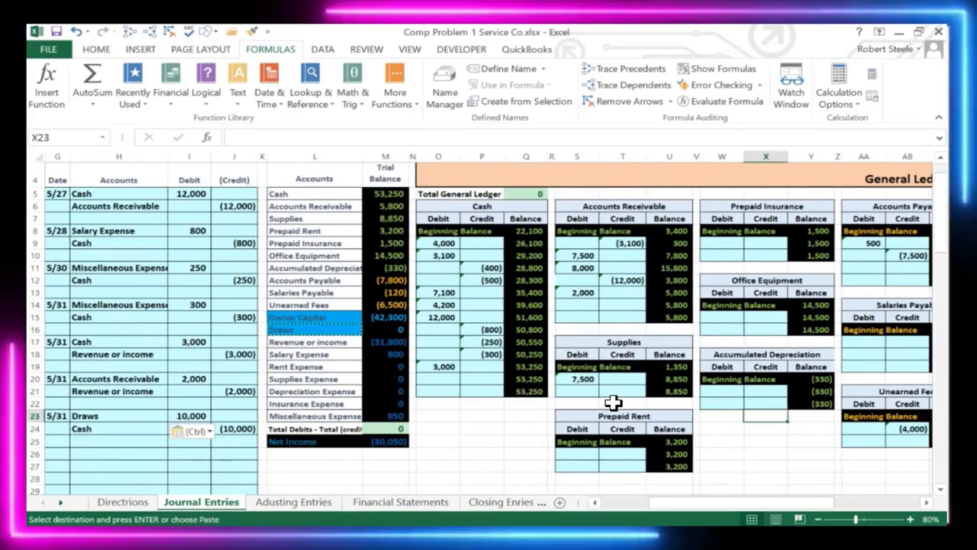
key(Right)
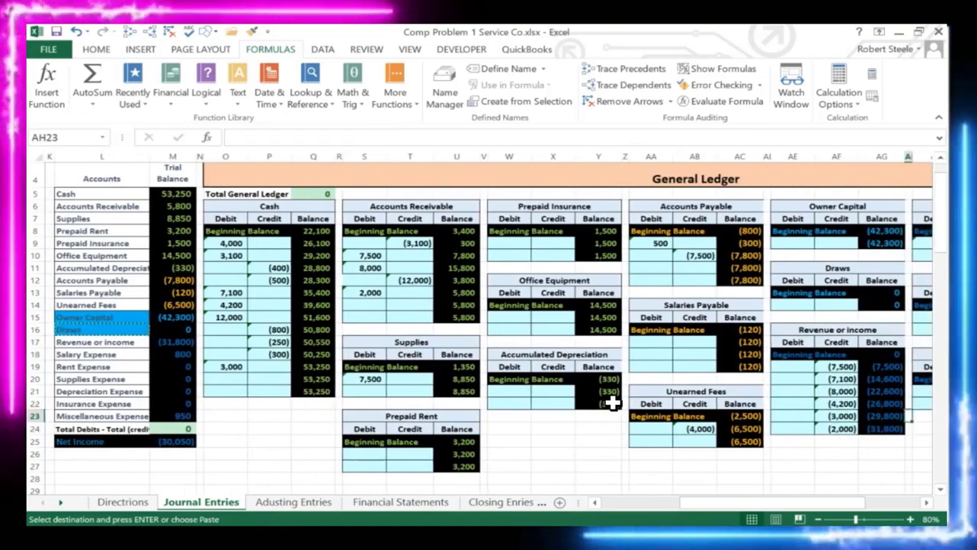
key(Up)
key(Up)
key(Up)
key(Up)
key(Up)
key(Up)
key(Up)
key(Up)
key(Up)
key(Left)
key(Left)
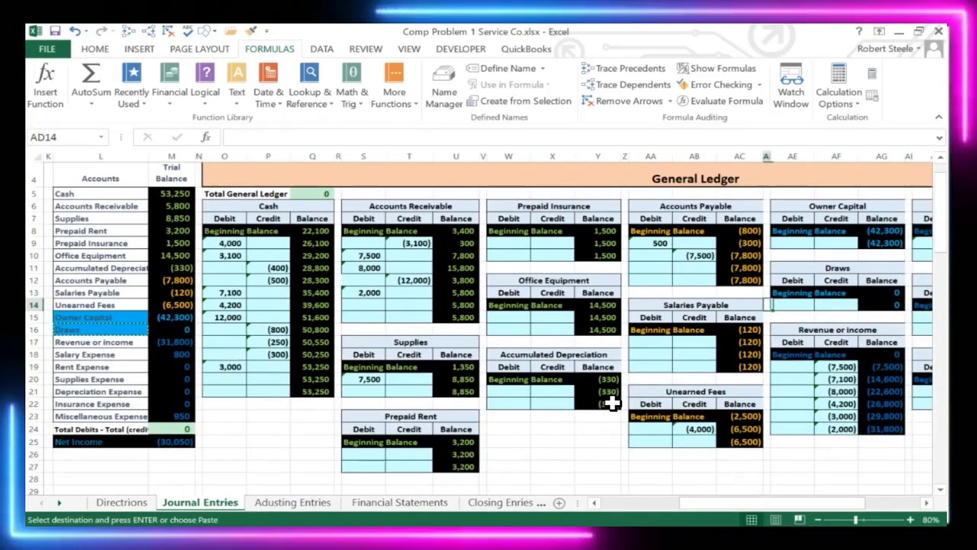
key(Left)
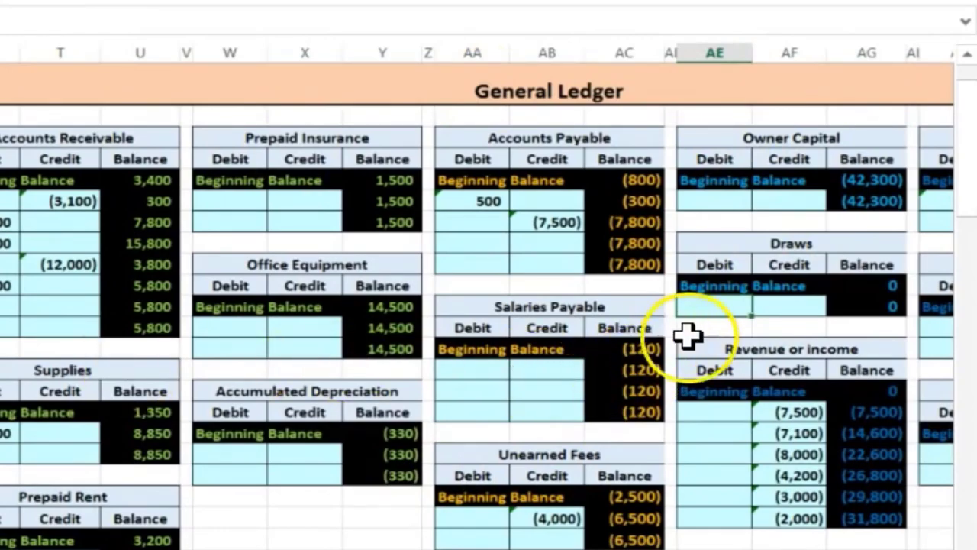
text(=)
key(Left)
key(Left)
key(Left)
key(Left)
key(Left)
key(Left)
key(Left)
key(Left)
key(Left)
key(Left)
key(Left)
key(Left)
key(Left)
key(Left)
key(Left)
key(Left)
key(Left)
key(Left)
key(Left)
key(Left)
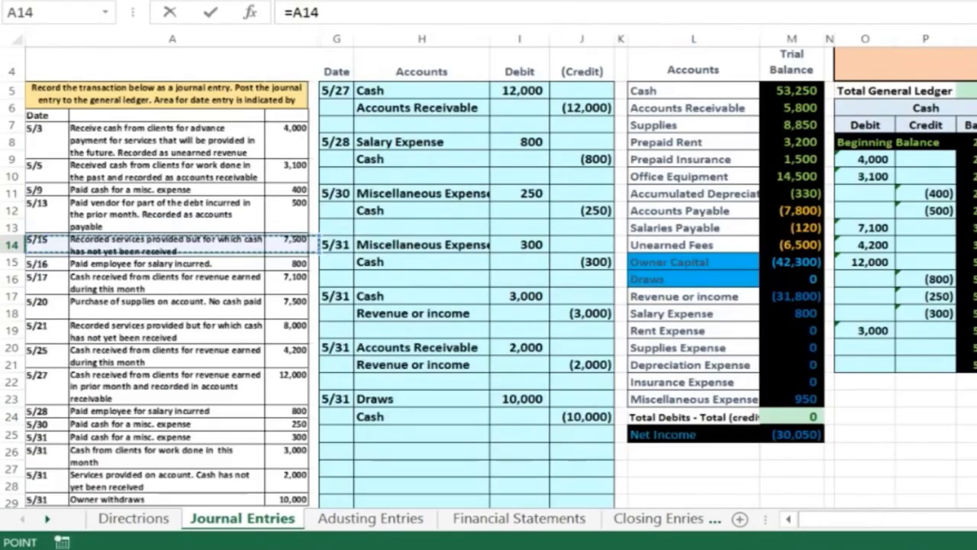
key(Right)
key(Right)
key(Right)
key(Right)
key(Down)
key(Down)
key(Down)
key(Down)
key(Down)
key(Down)
key(Down)
key(Down)
key(Down)
key(Left)
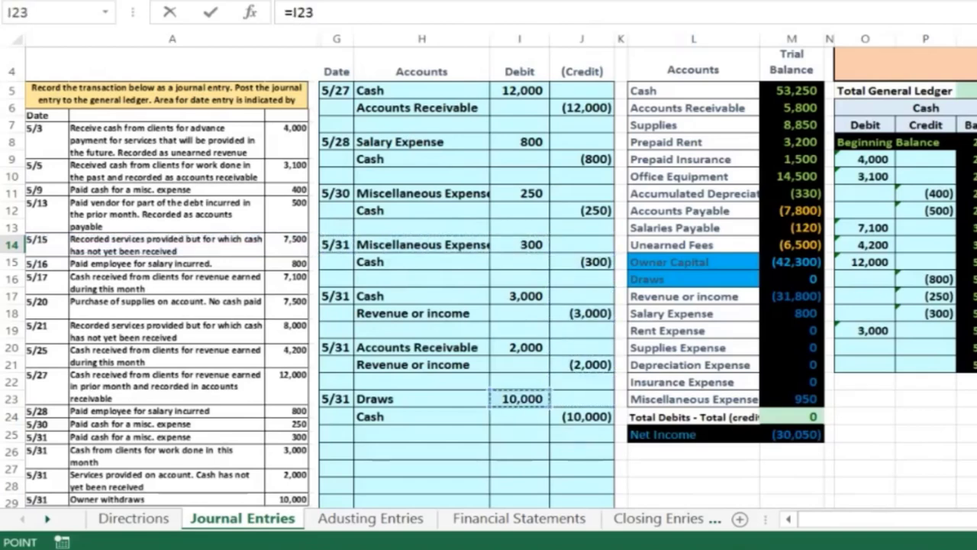
key(Return)
Step: Check the Draws balance in the trial balance against the accounts below it and the debits-minus-credits total
click(919, 261)
click(523, 279)
click(461, 279)
click(327, 278)
click(229, 278)
click(327, 279)
click(328, 296)
click(328, 382)
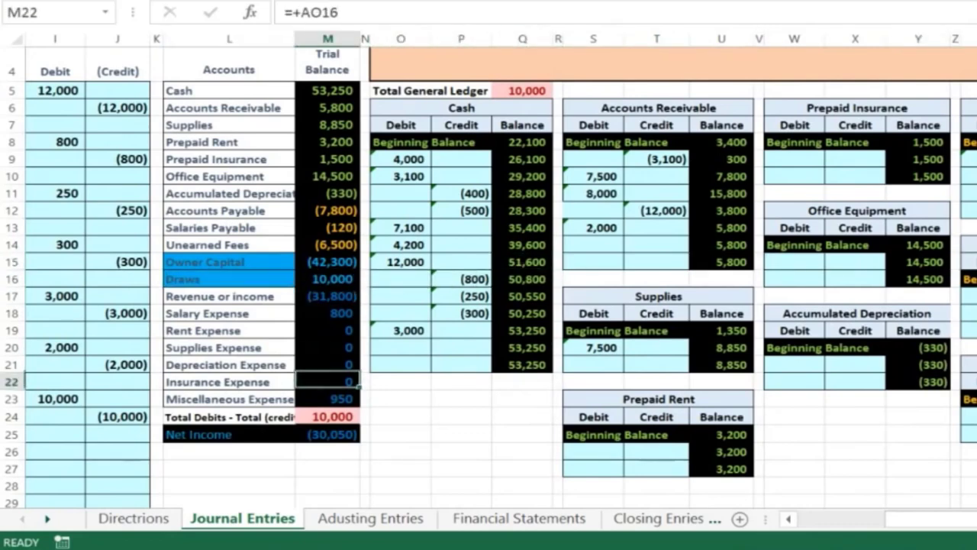
Step: Post the withdrawal credit to the Cash ledger account by linking its credit cell P20 to journal cell J24
click(229, 416)
key(Left)
key(Left)
key(Left)
key(Left)
key(Left)
click(268, 416)
click(399, 416)
click(632, 416)
click(633, 364)
click(656, 349)
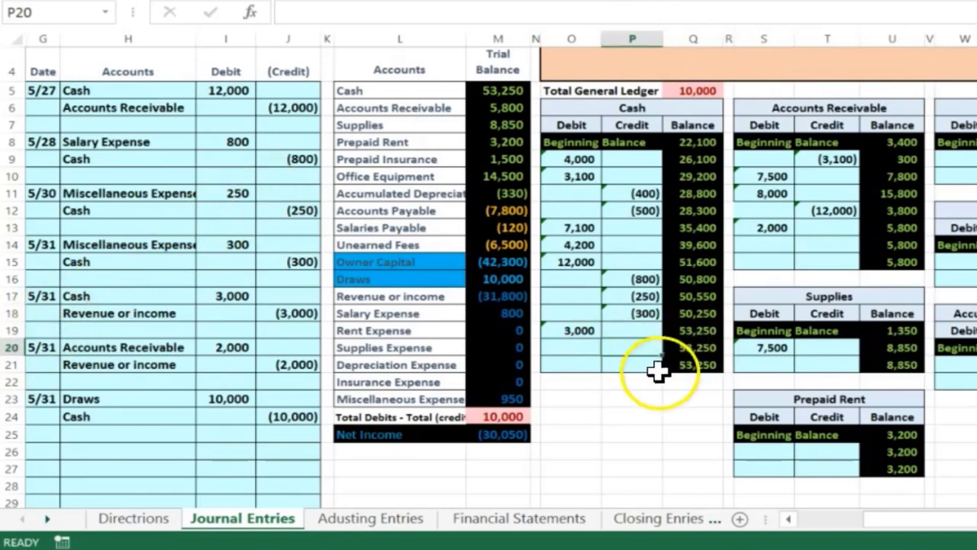
text(=)
key(Left)
key(Left)
key(Left)
key(Left)
key(Left)
key(Left)
key(Left)
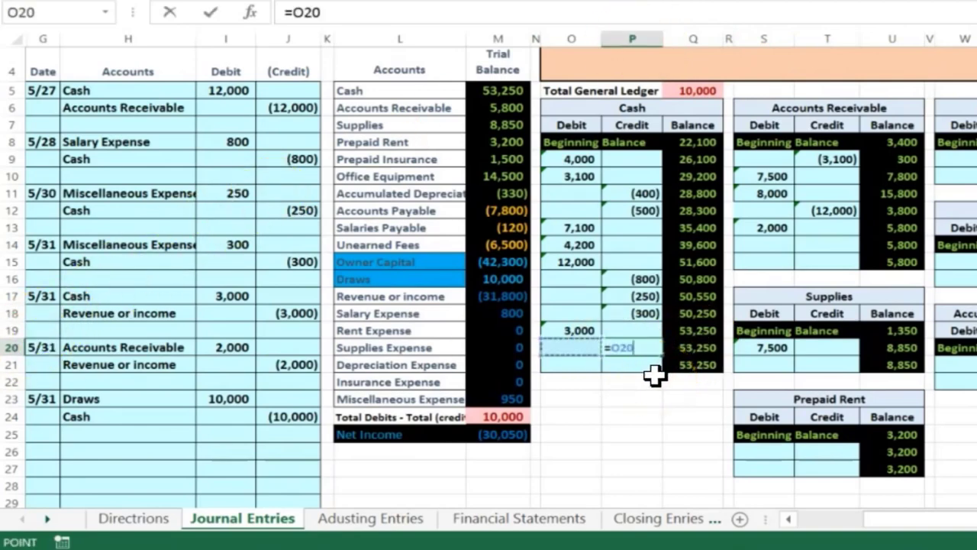
key(Right)
key(Down)
key(Down)
key(Down)
key(Down)
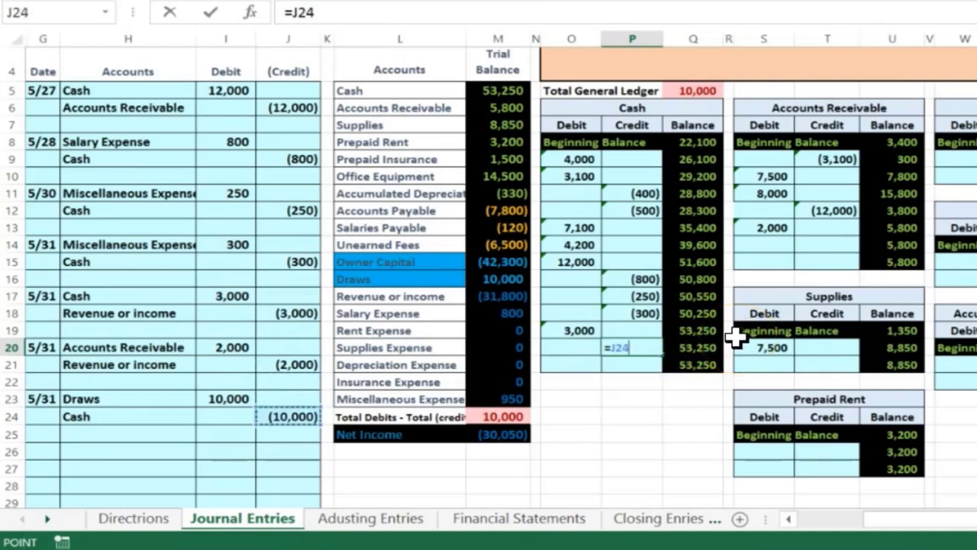
key(Return)
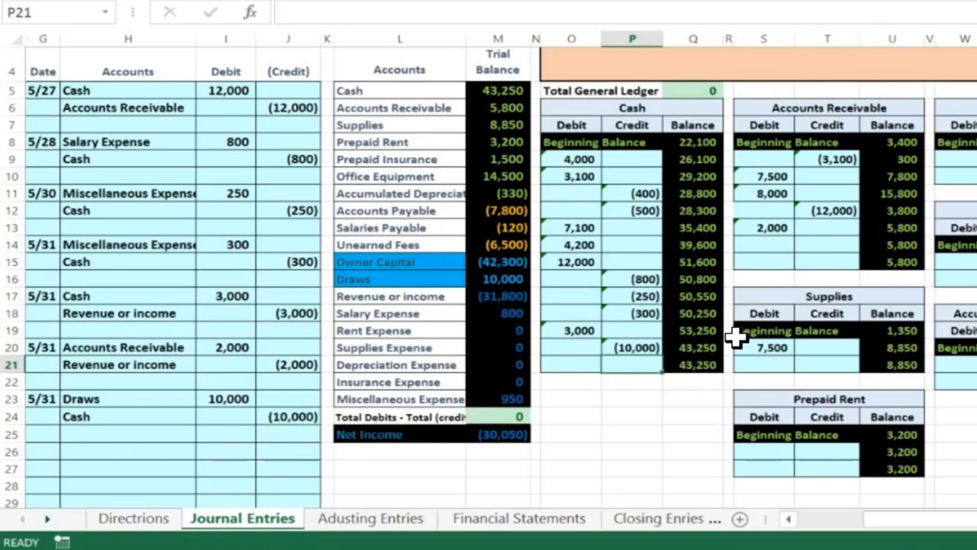
Step: Review the trial balance's Cash balance and the Owner's Equity formula in the accounting equation
click(500, 91)
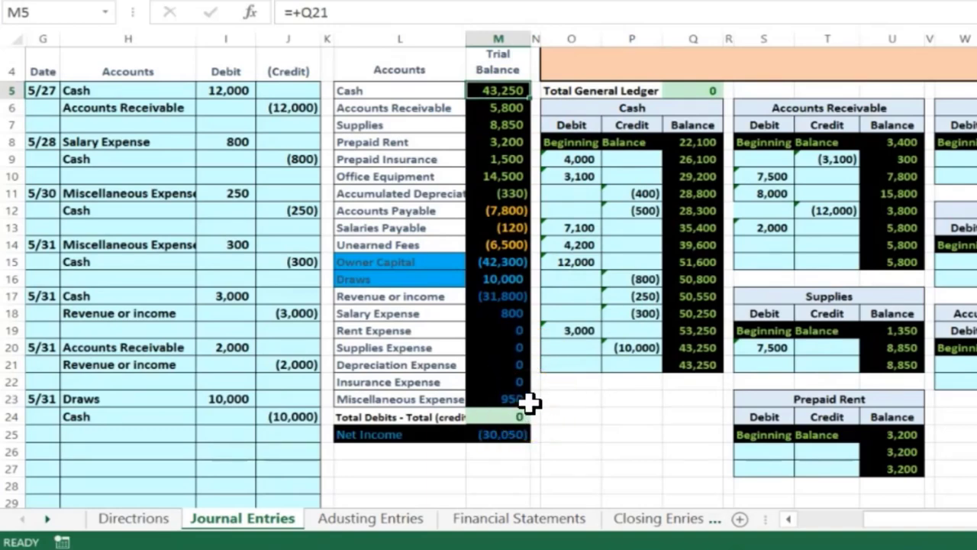
scroll(527, 402, up, 1)
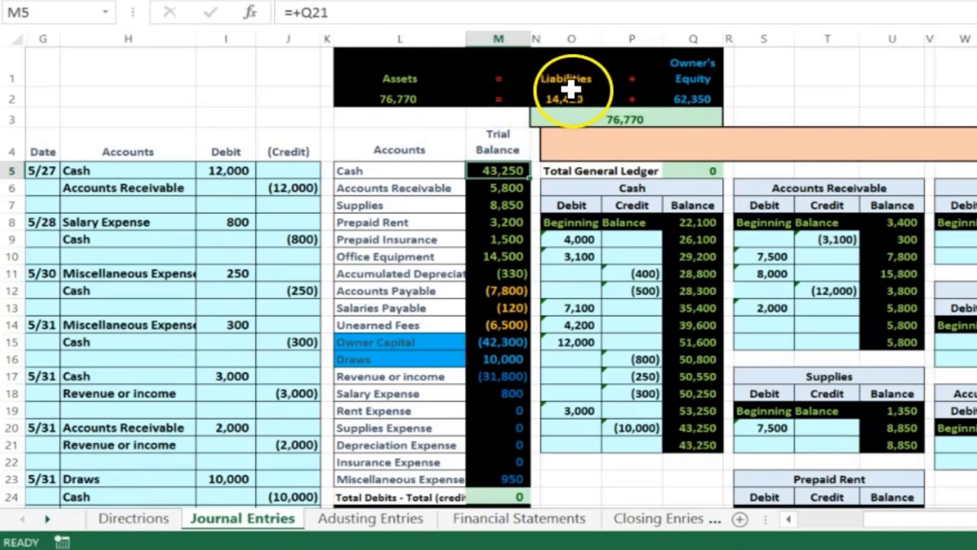
click(686, 100)
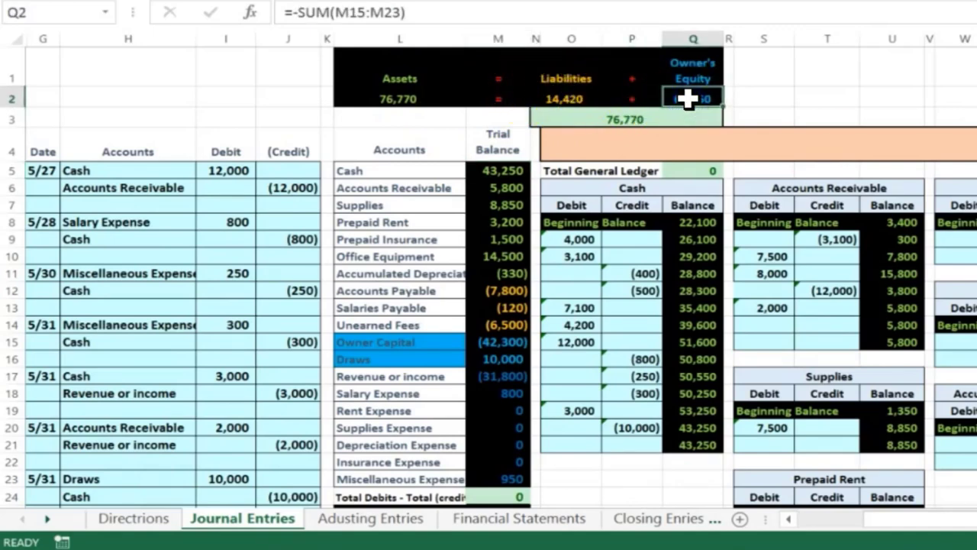
Step: Compare the sums of the asset balances M5:M11, net assets M5:M14 and equity M15:M23 with the accounting equation, ending on the Draws account
click(506, 168)
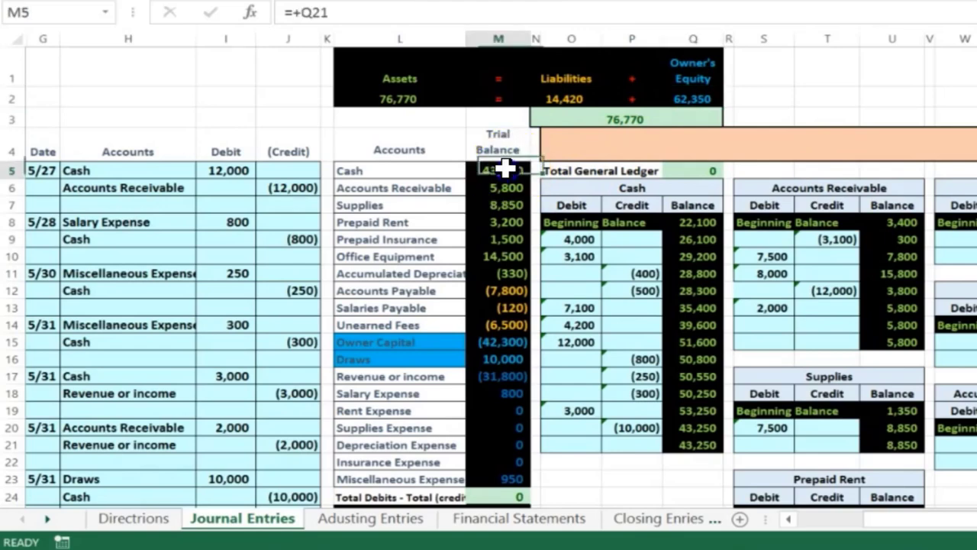
drag(506, 169, 506, 255)
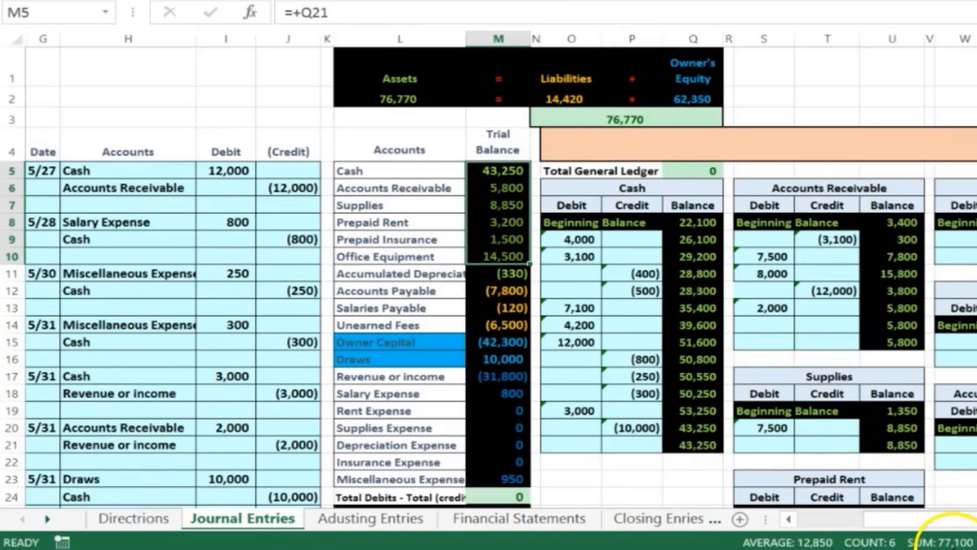
drag(488, 166, 493, 266)
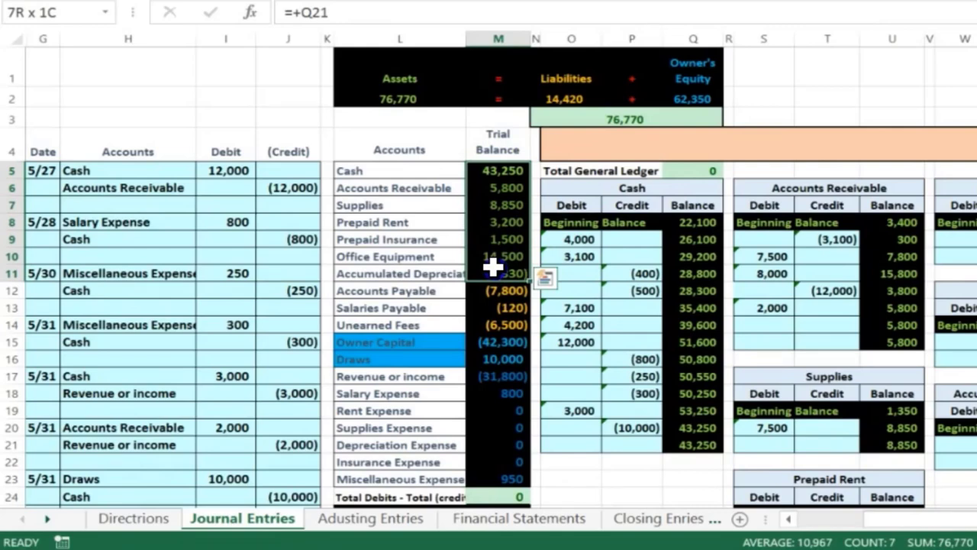
drag(493, 270, 498, 319)
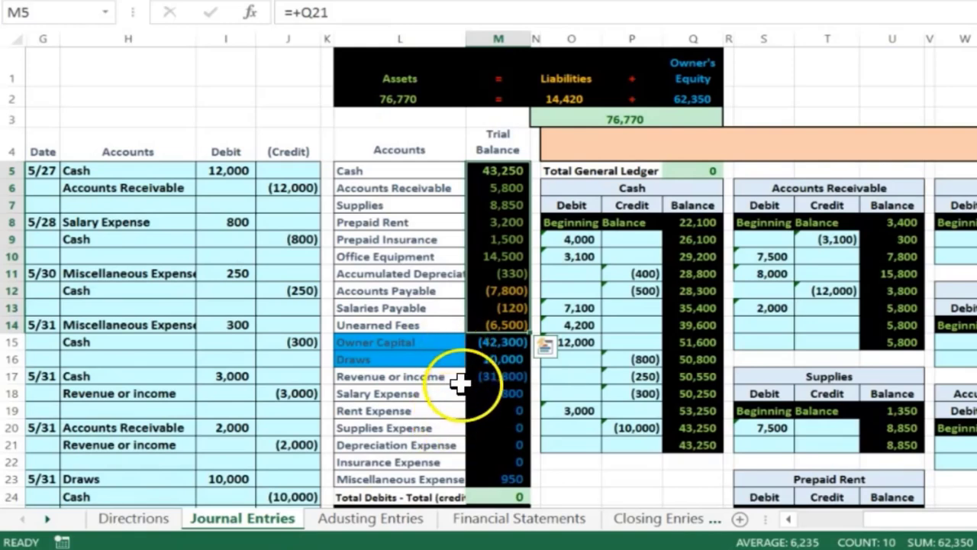
drag(497, 342, 502, 473)
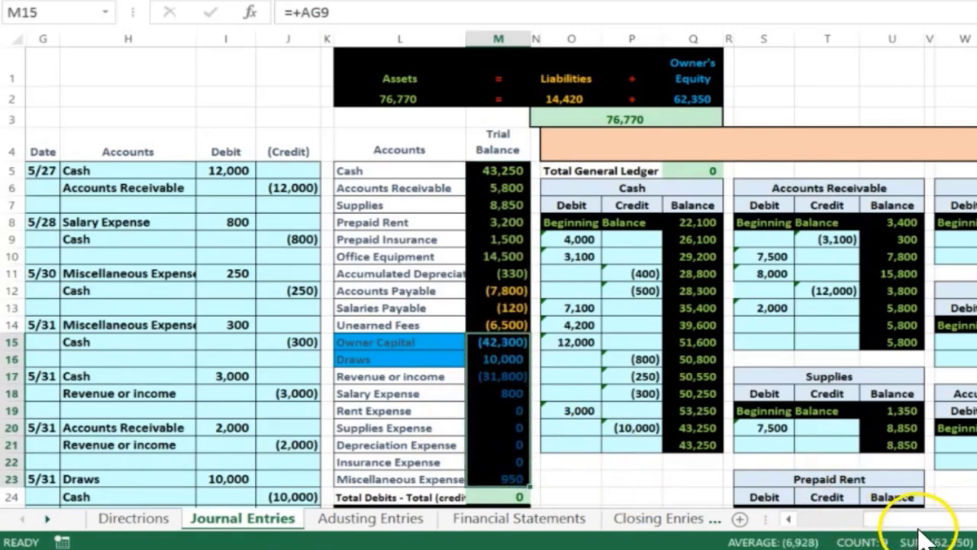
drag(497, 170, 499, 327)
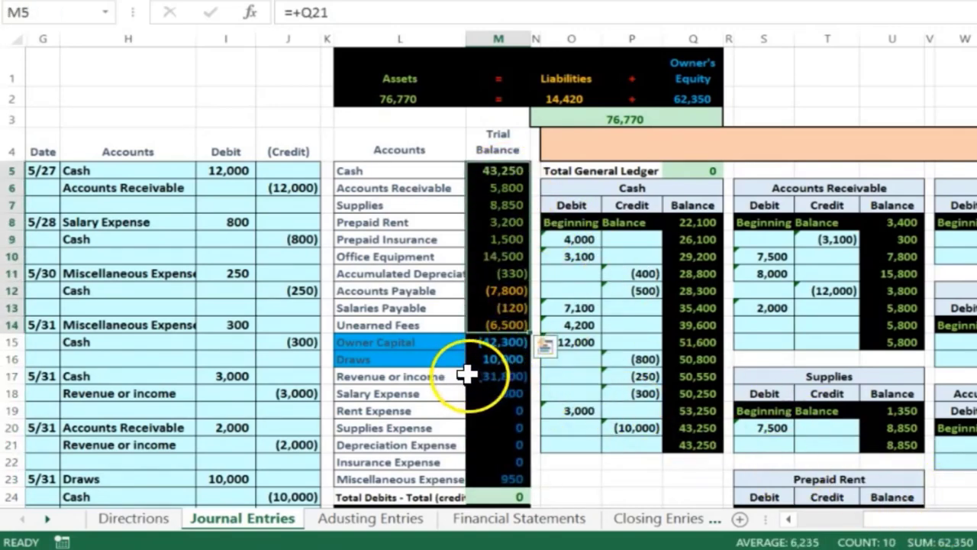
click(441, 356)
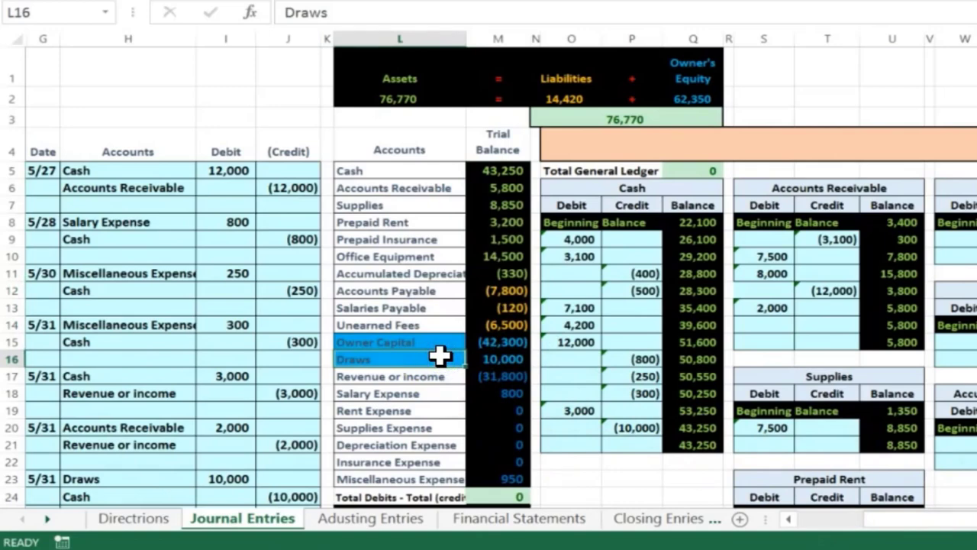